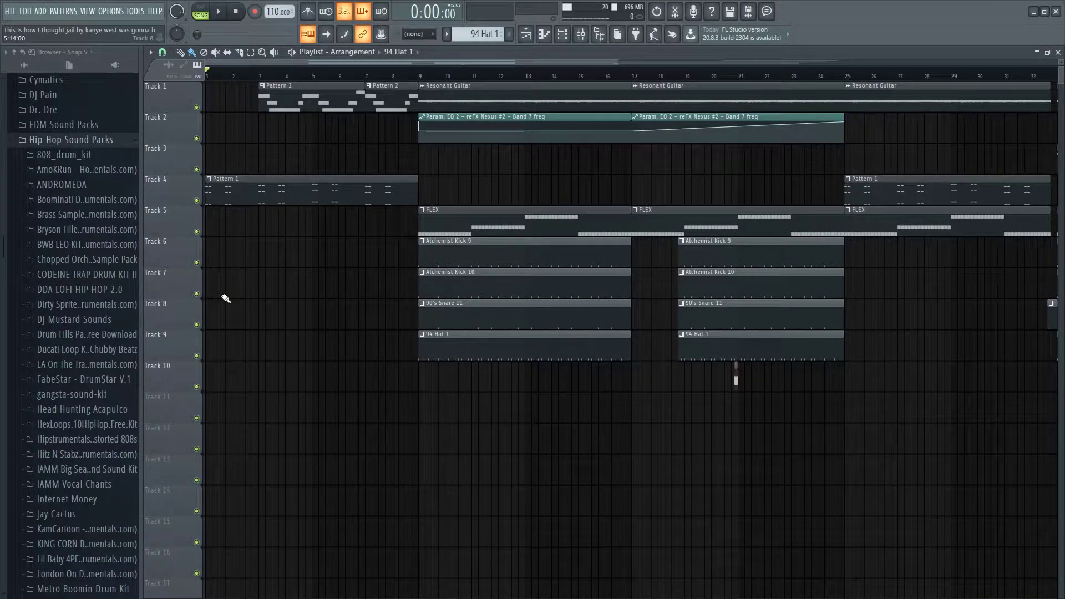
Look over the whole song arrangement in the playlist, from the intro patterns to the closing drum and automation clips
scroll(525, 311, down, 3)
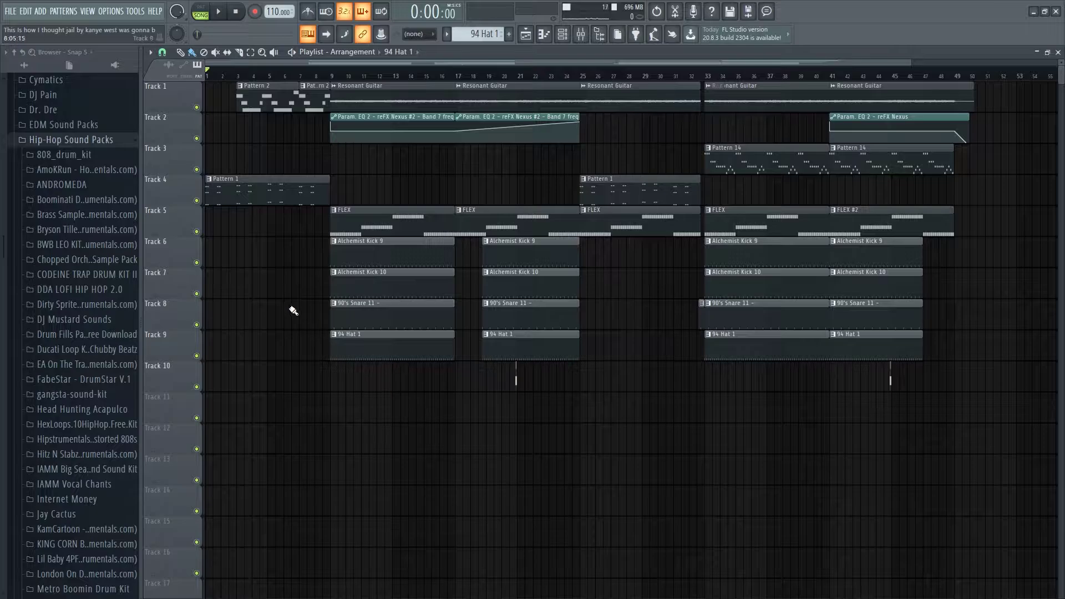
scroll(278, 333, up, 4)
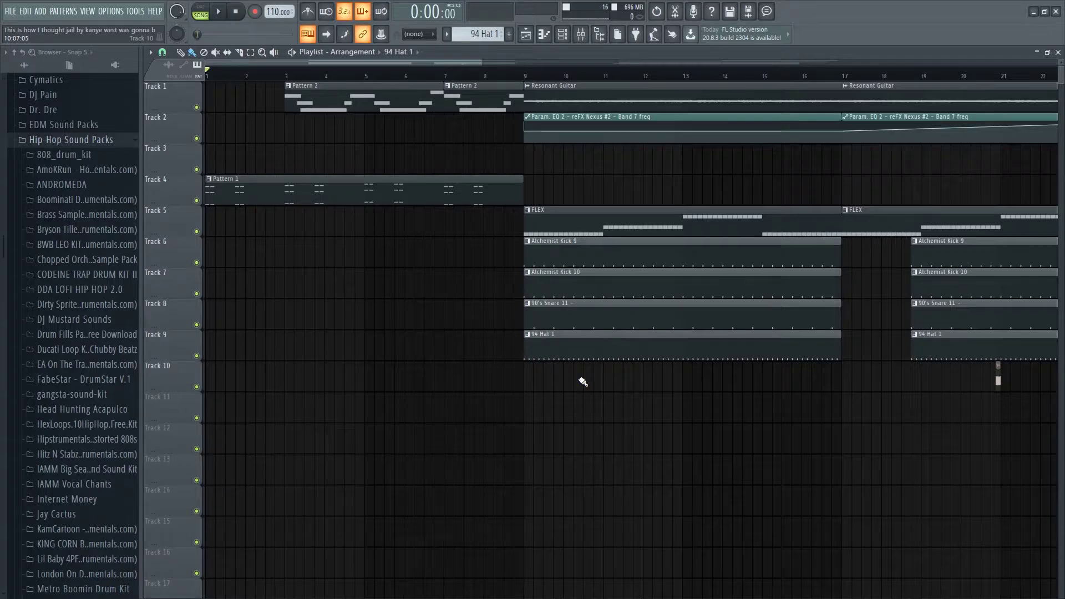
scroll(582, 382, down, 3)
scroll(307, 357, up, 5)
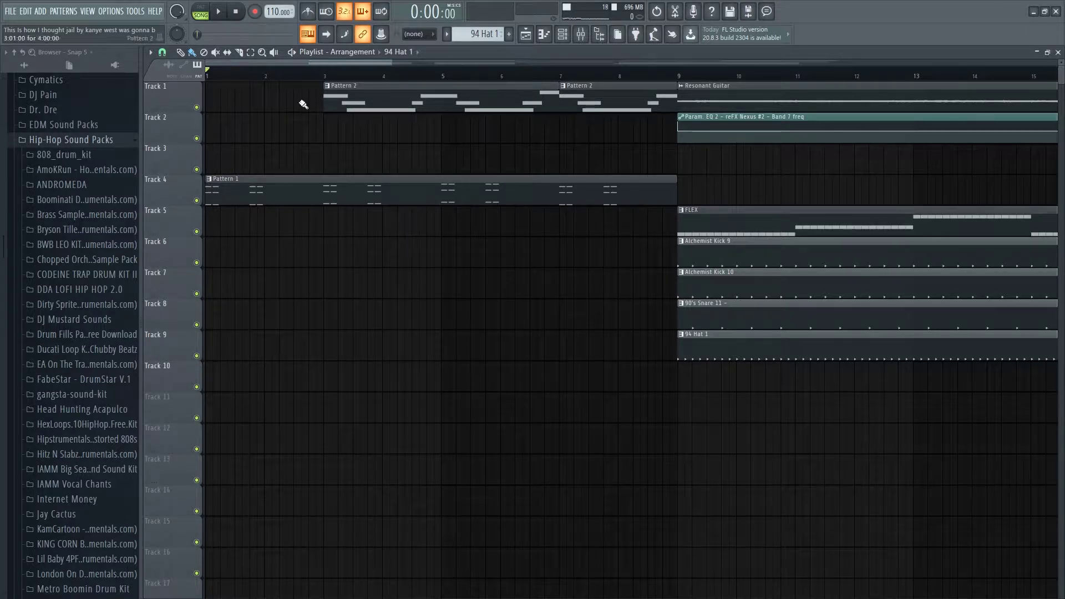
scroll(499, 245, down, 5)
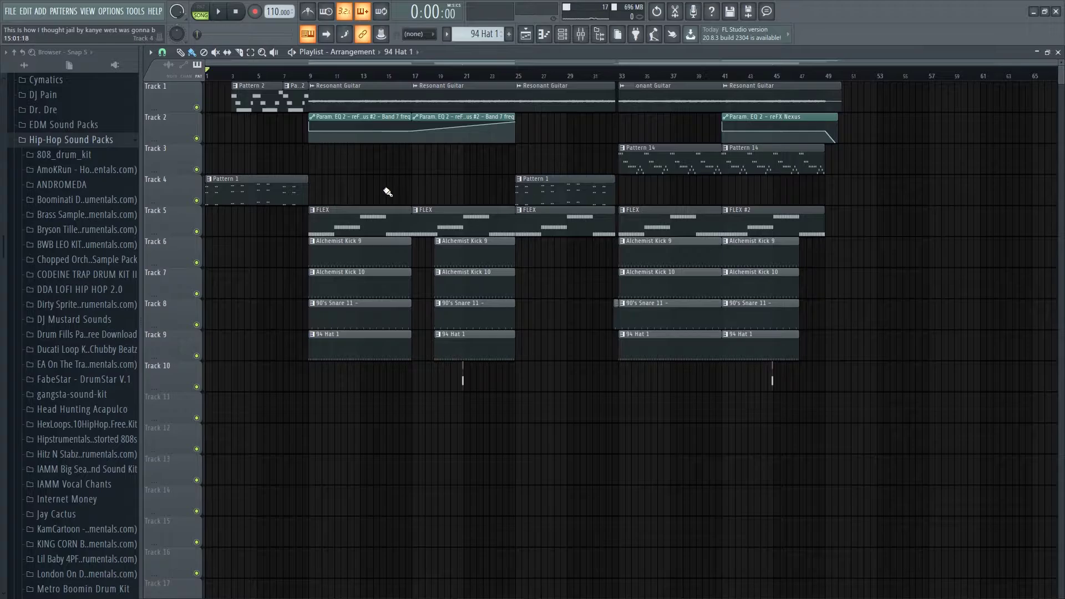
scroll(387, 192, up, 5)
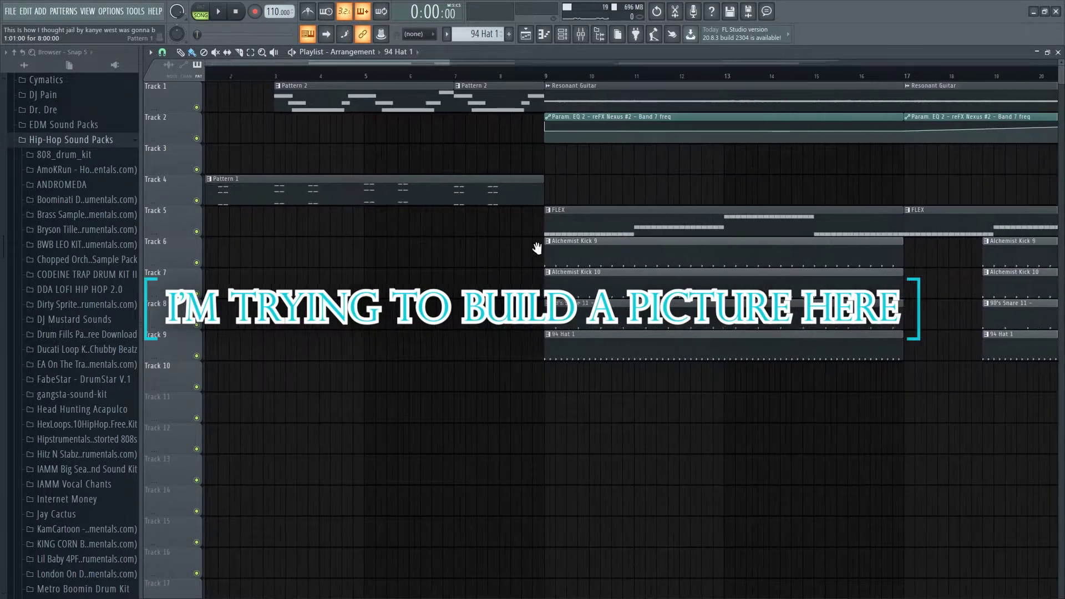
drag(501, 242, 560, 279)
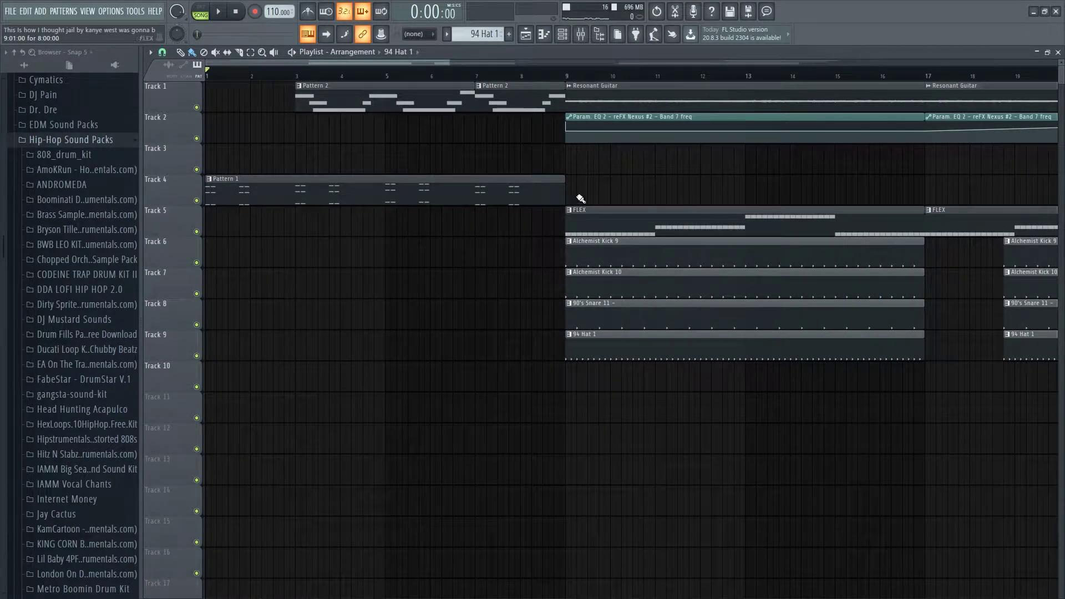
scroll(632, 288, down, 4)
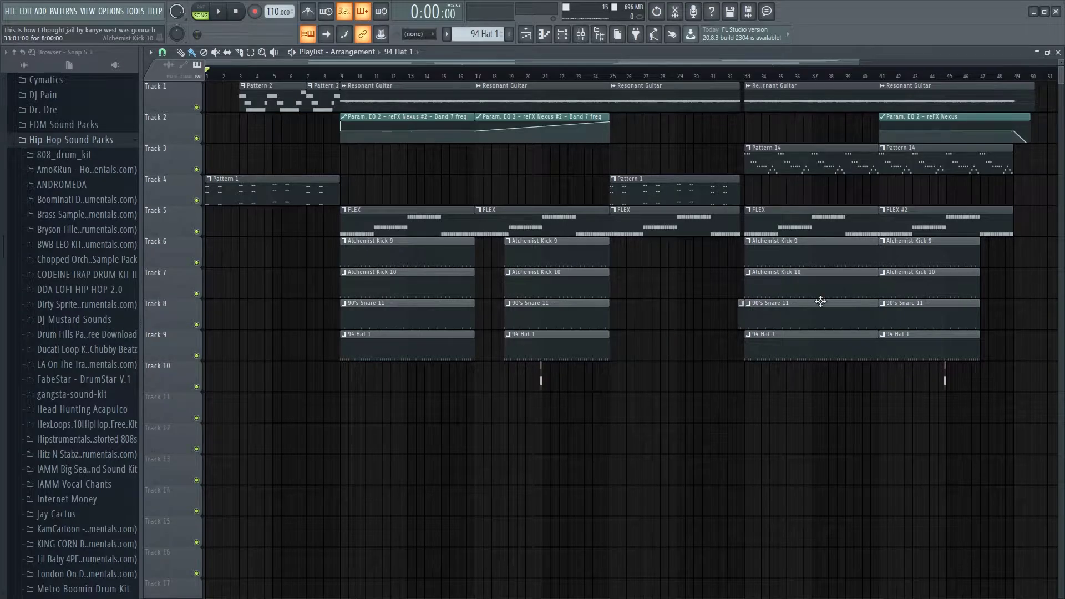
scroll(723, 286, down, 1)
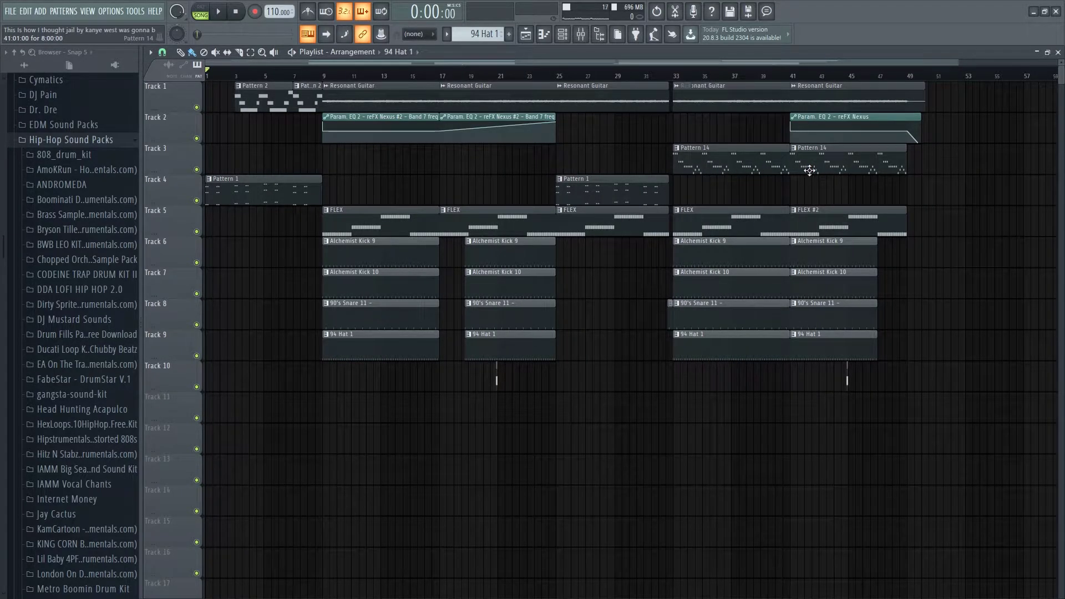
scroll(728, 171, up, 2)
scroll(829, 222, down, 2)
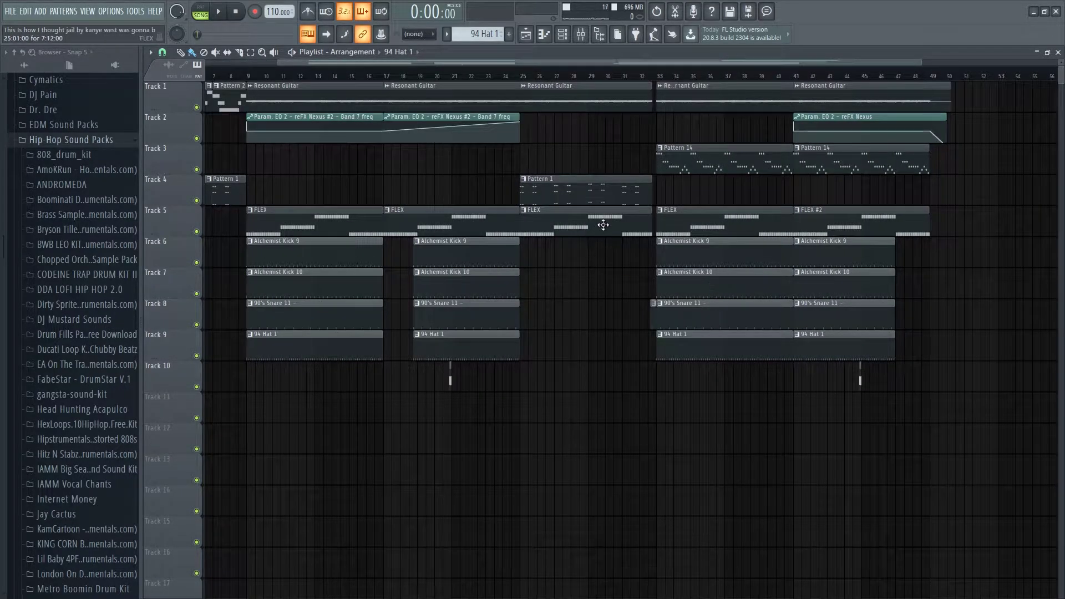
scroll(617, 218, up, 2)
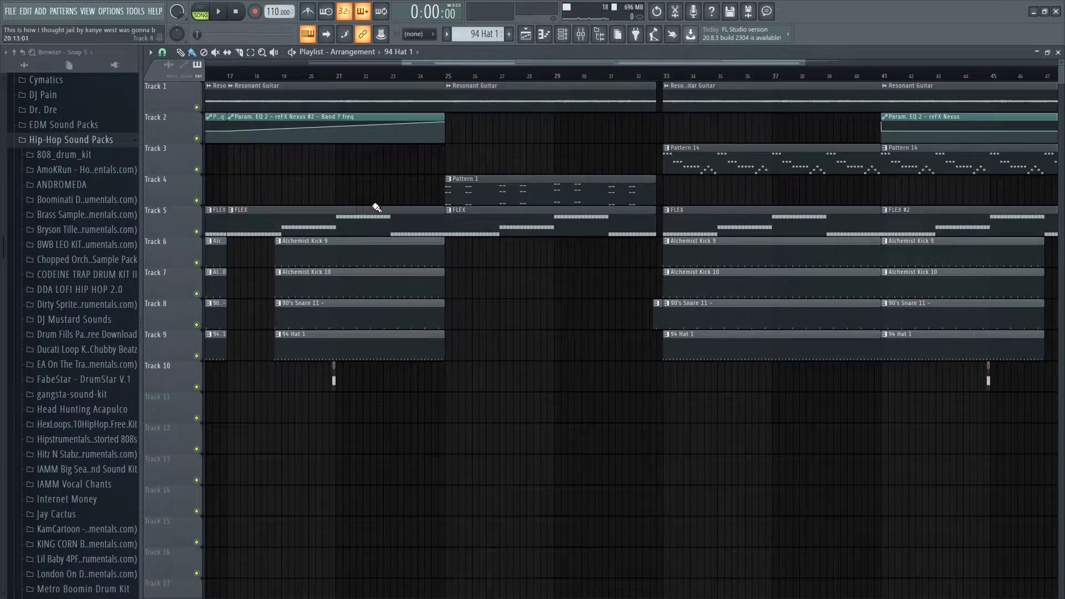
scroll(863, 309, down, 2)
scroll(588, 276, up, 2)
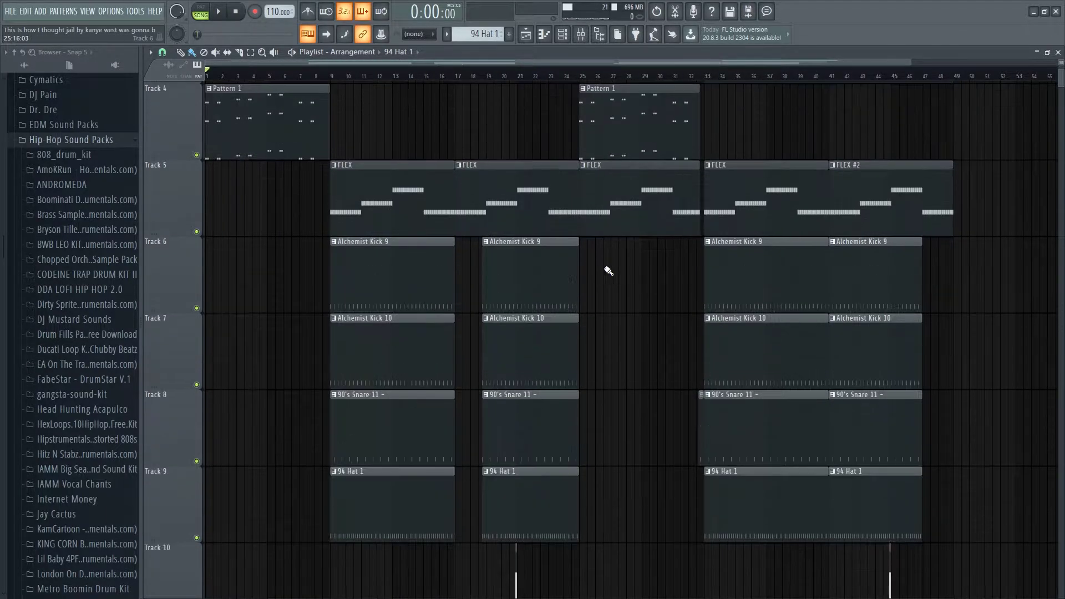
scroll(715, 275, up, 2)
drag(871, 281, 452, 269)
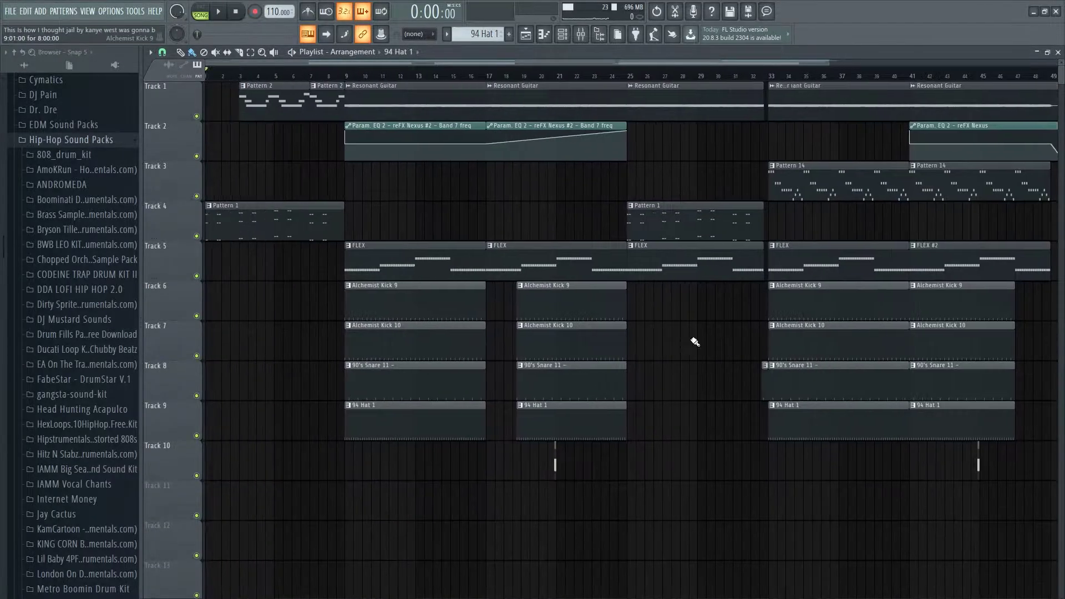
Select bars 1 to 17 of the arrangement, listen to that section, and clear the time selection
drag(210, 76, 658, 69)
scroll(354, 138, down, 4)
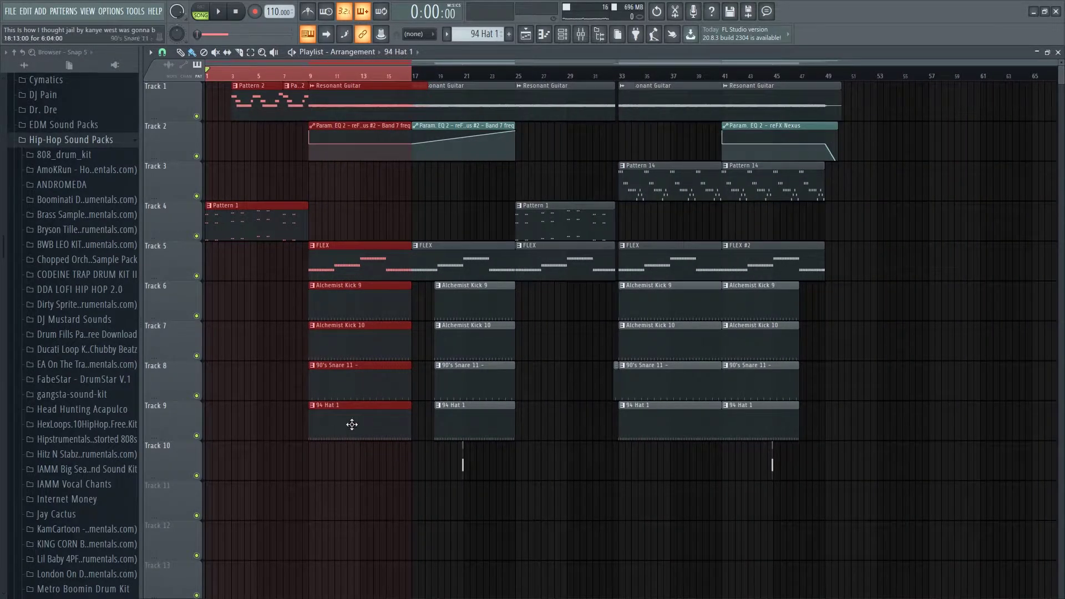
scroll(754, 477, up, 4)
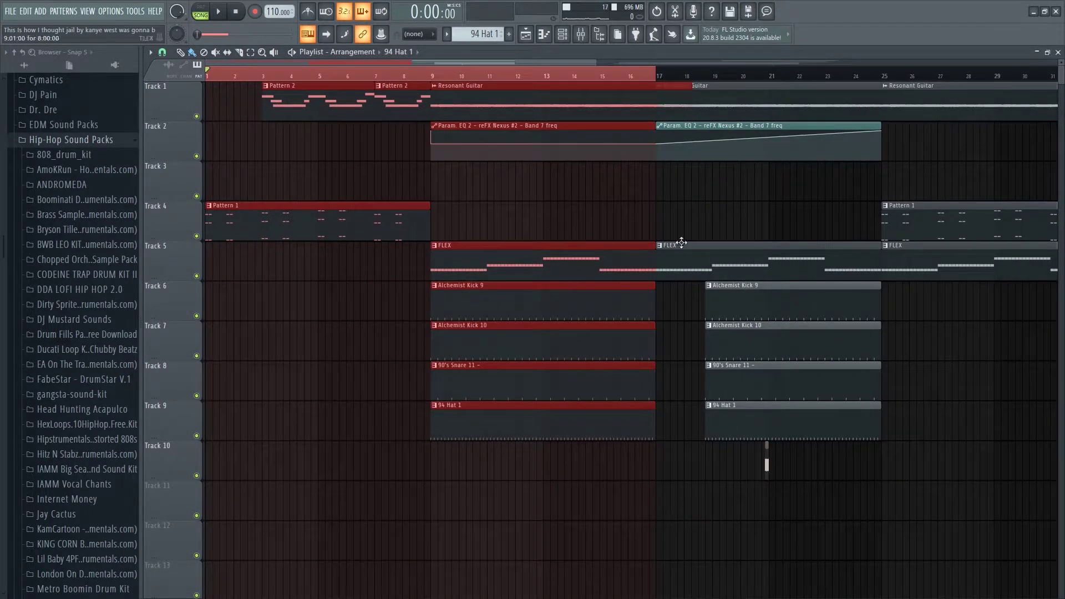
key(space)
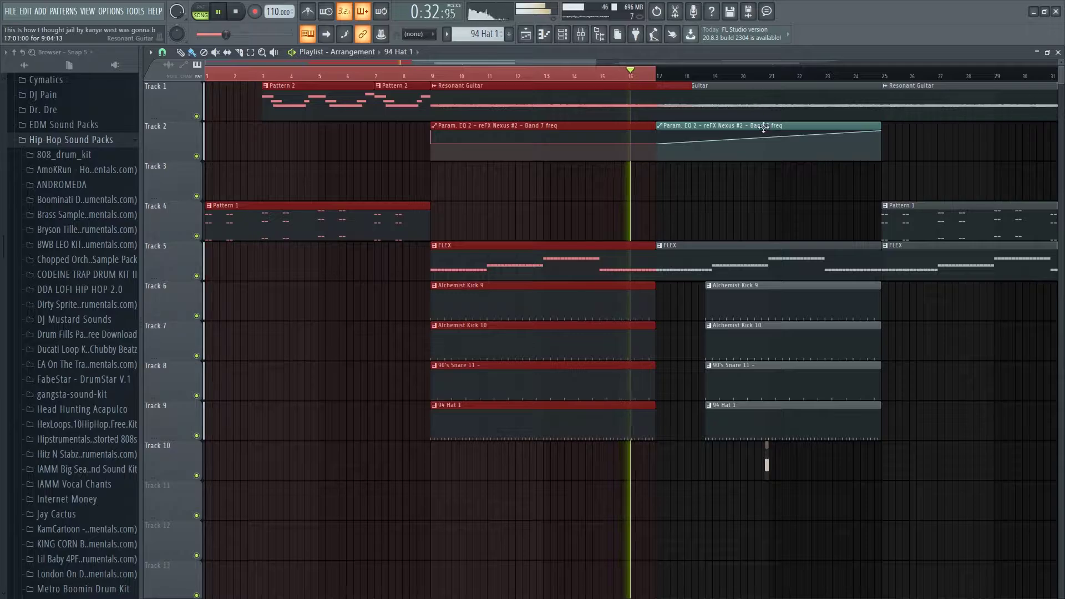
key(space)
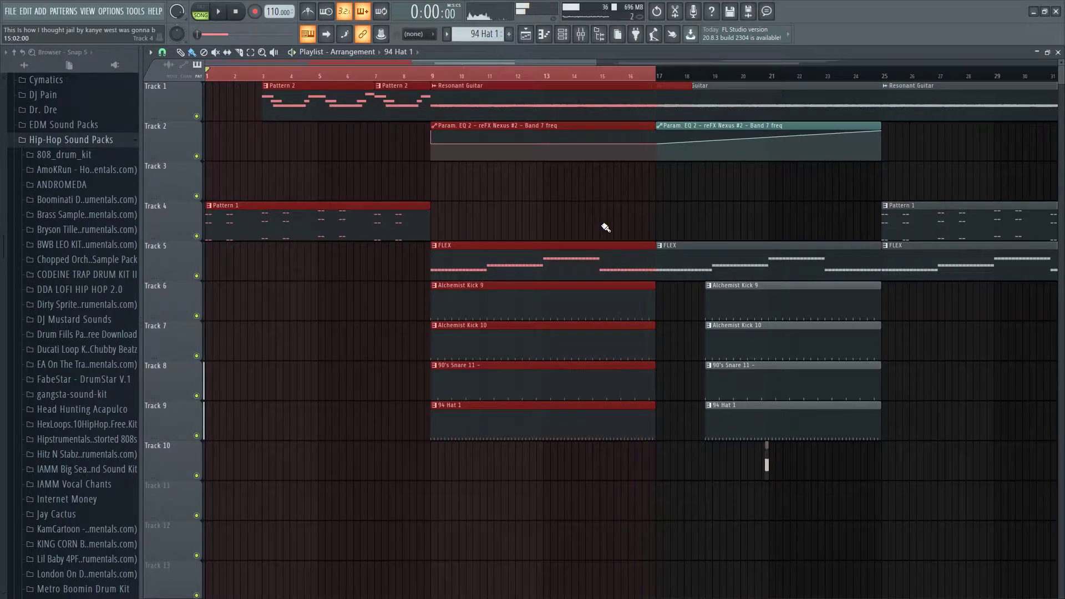
ctrl+click(555, 79)
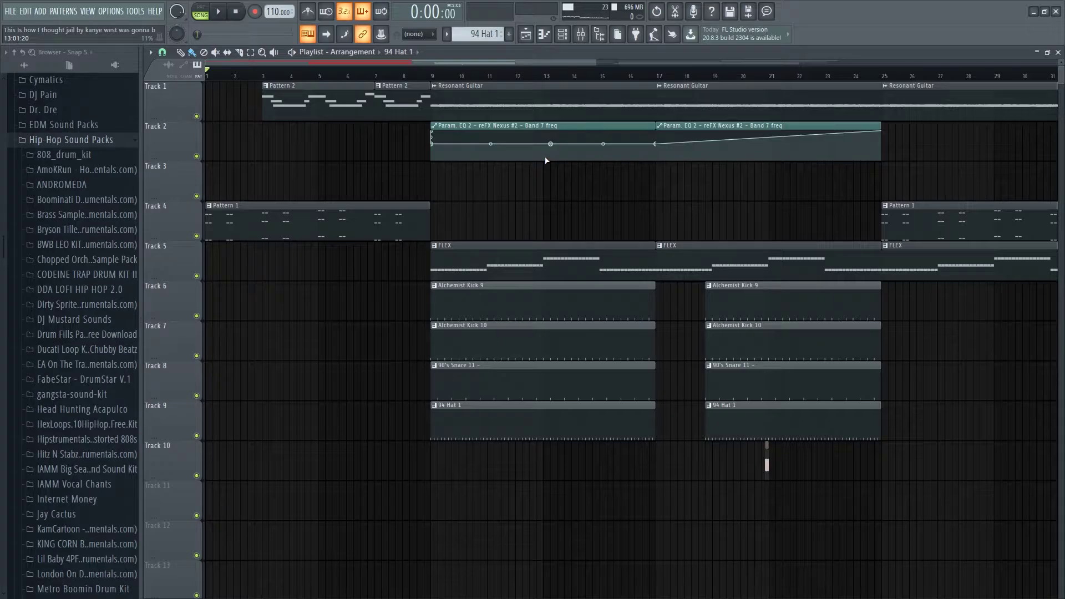
Examine the arrangement's sections and the mixer's track levels
scroll(301, 197, down, 3)
scroll(301, 198, up, 3)
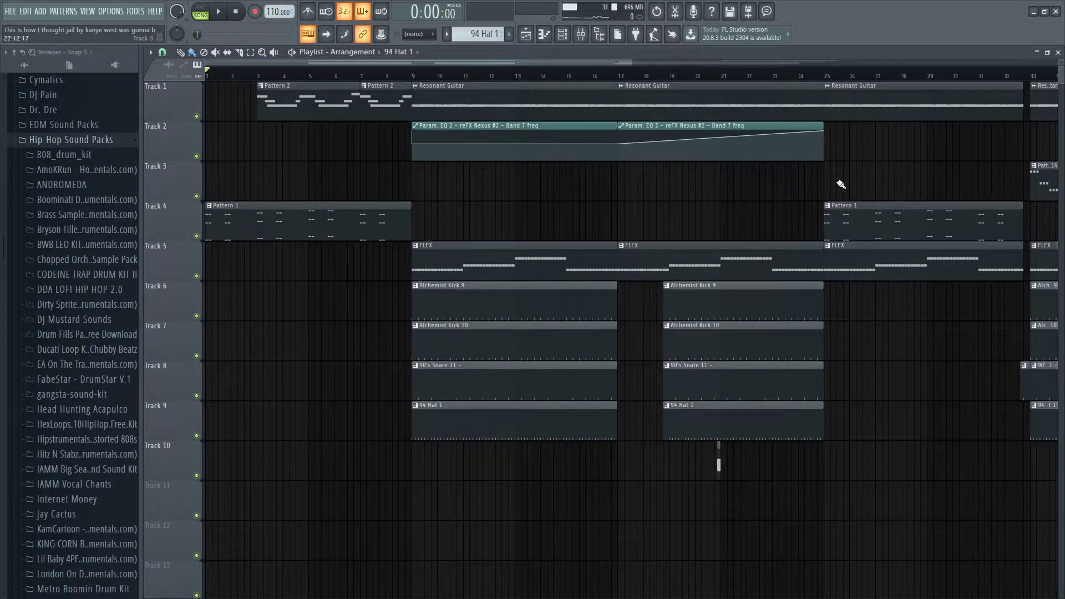
scroll(671, 204, up, 2)
drag(578, 272, 496, 272)
scroll(554, 208, down, 2)
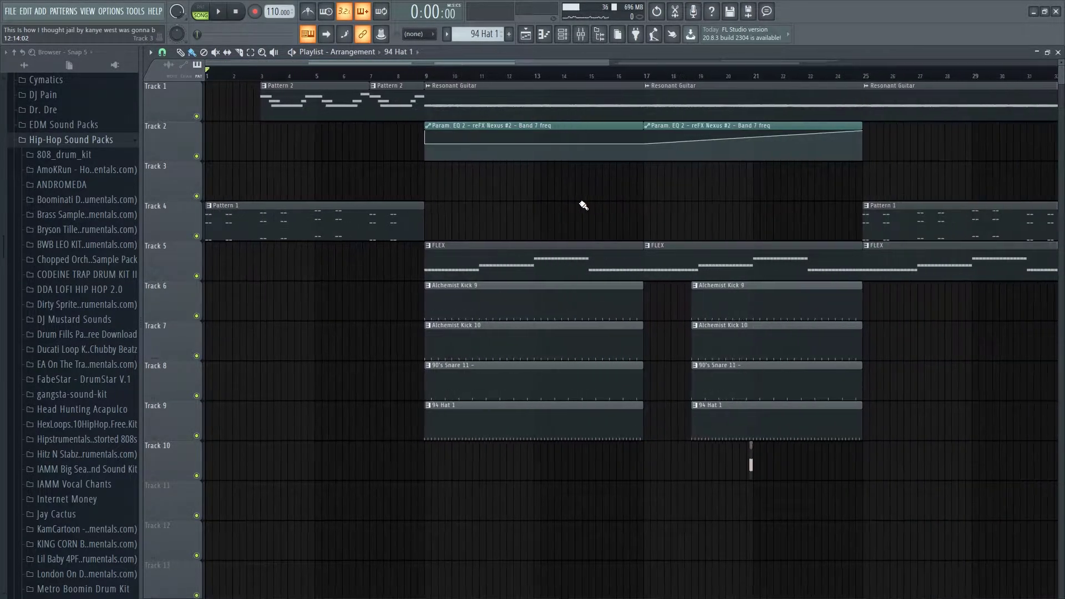
key(F9)
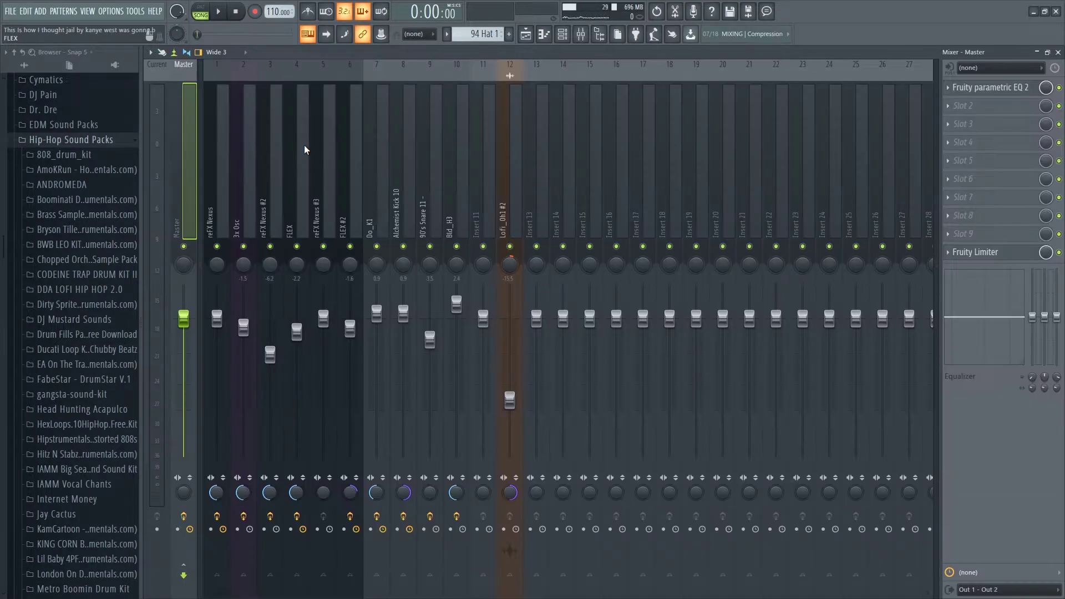
key(F9)
scroll(351, 320, down, 2)
scroll(388, 250, up, 2)
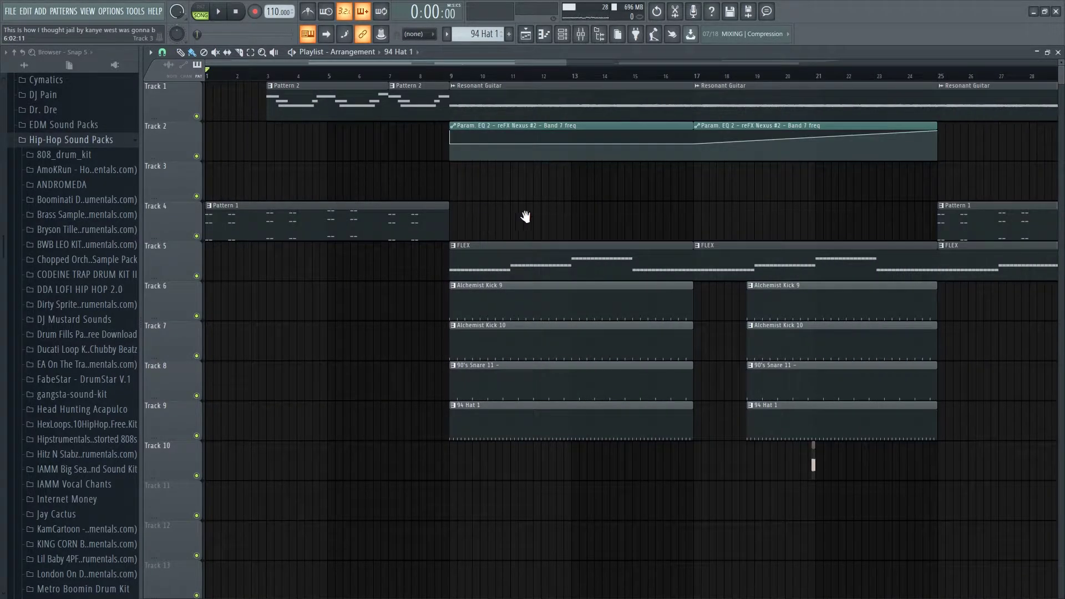
scroll(458, 212, down, 2)
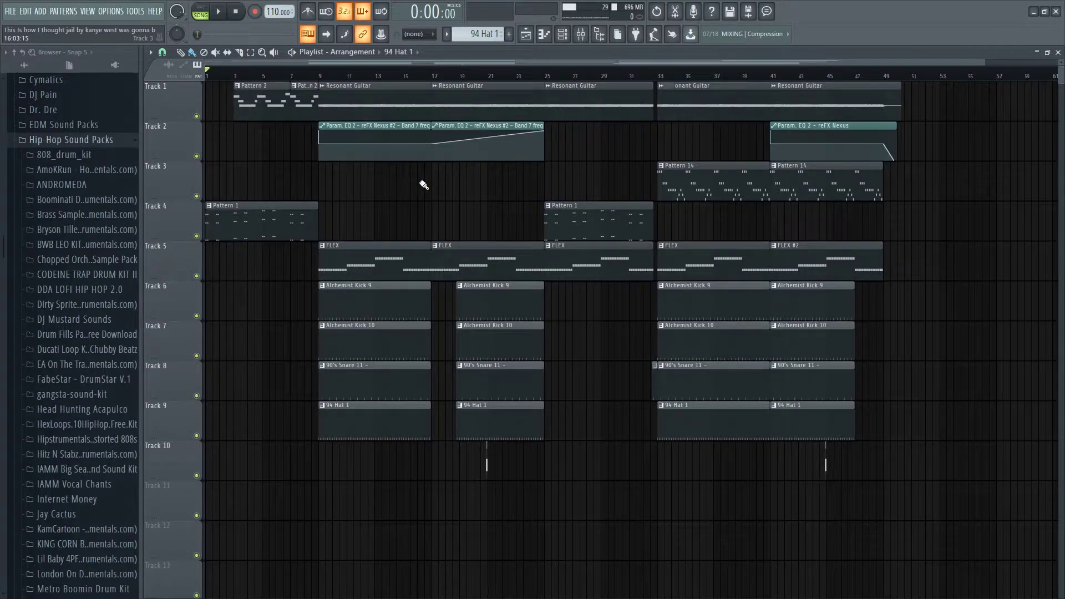
scroll(424, 185, up, 4)
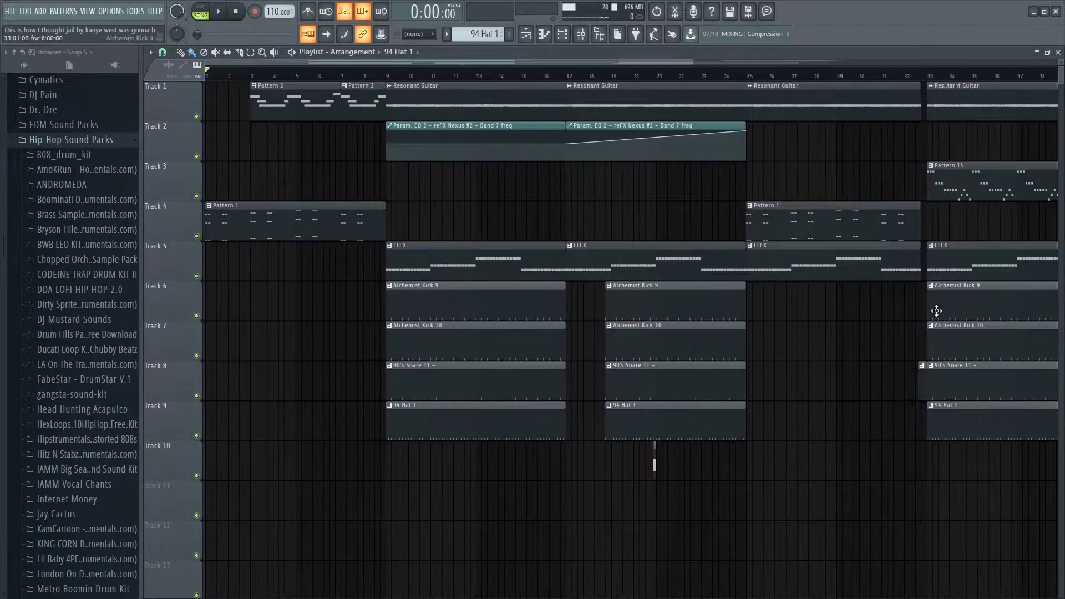
scroll(403, 77, up, 3)
Place the song position at bar 9 and hide the browser to widen the playlist
click(393, 75)
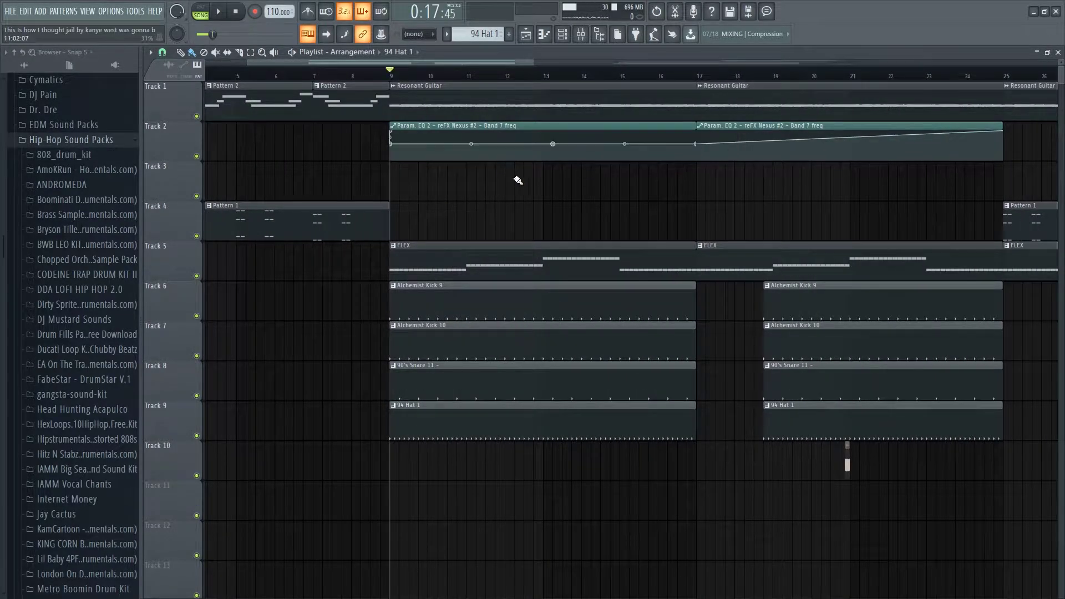
drag(514, 176, 810, 226)
key(F5)
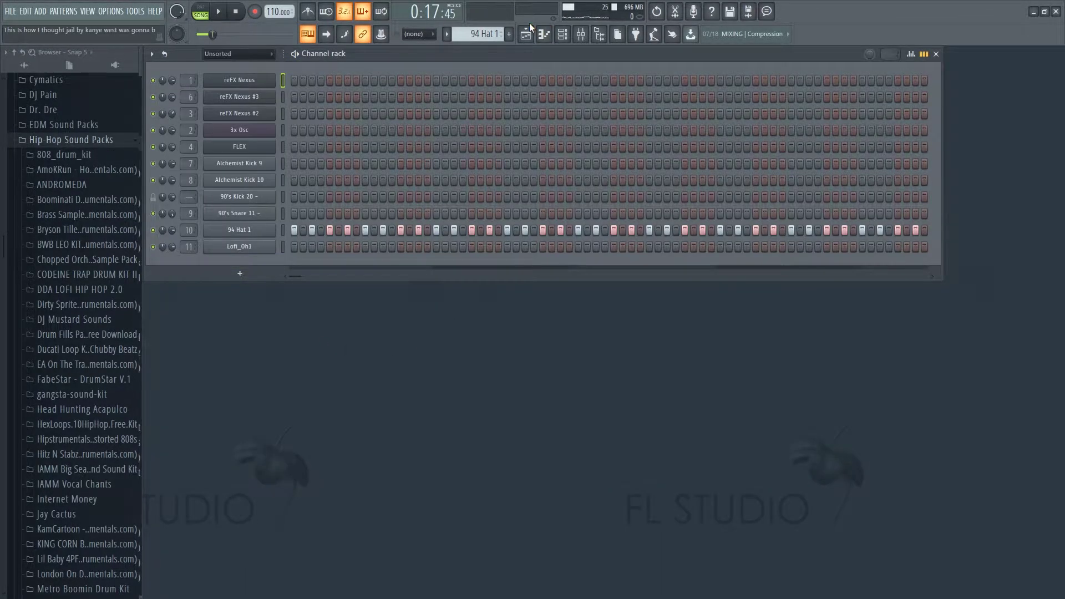
key(F5)
scroll(482, 231, up, 4)
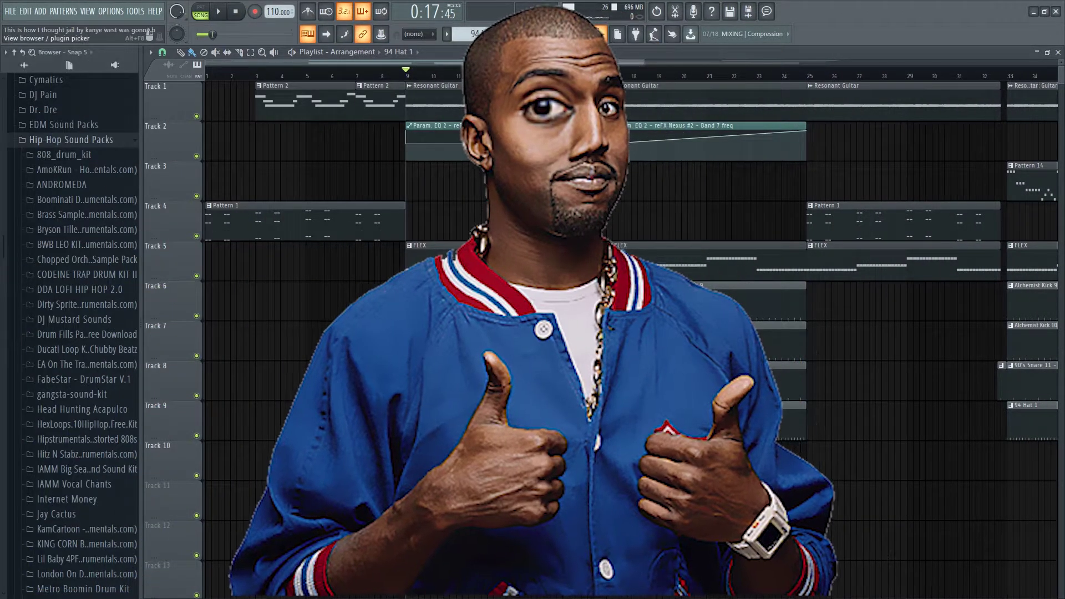
key(alt+F8)
Open the Pattern 1 clip at the start of Track 4 in the piano roll
scroll(399, 207, down, 3)
scroll(198, 201, up, 2)
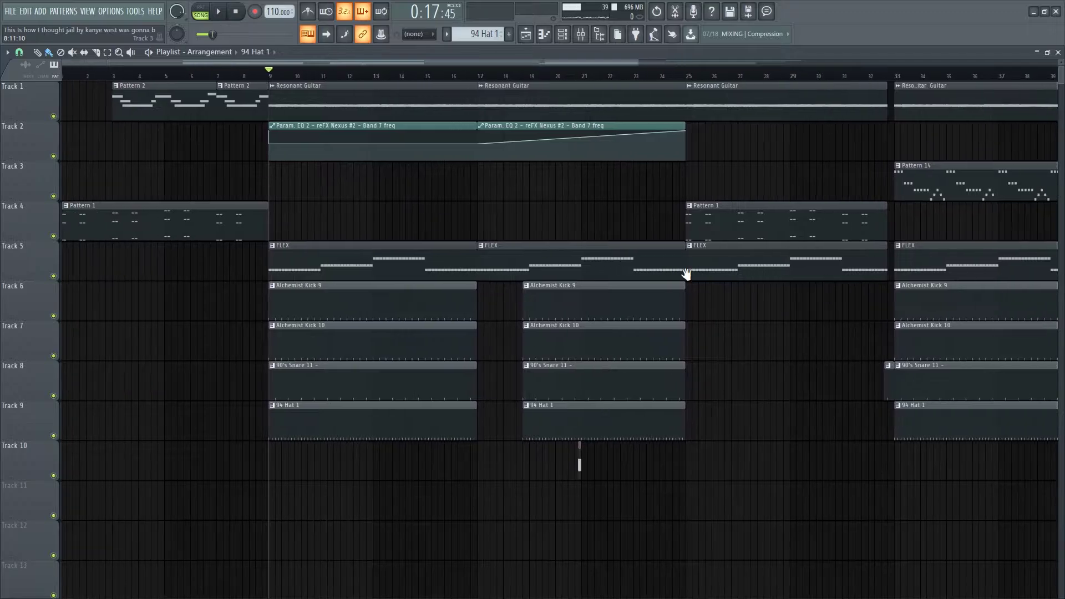
scroll(388, 222, down, 2)
scroll(828, 78, up, 1)
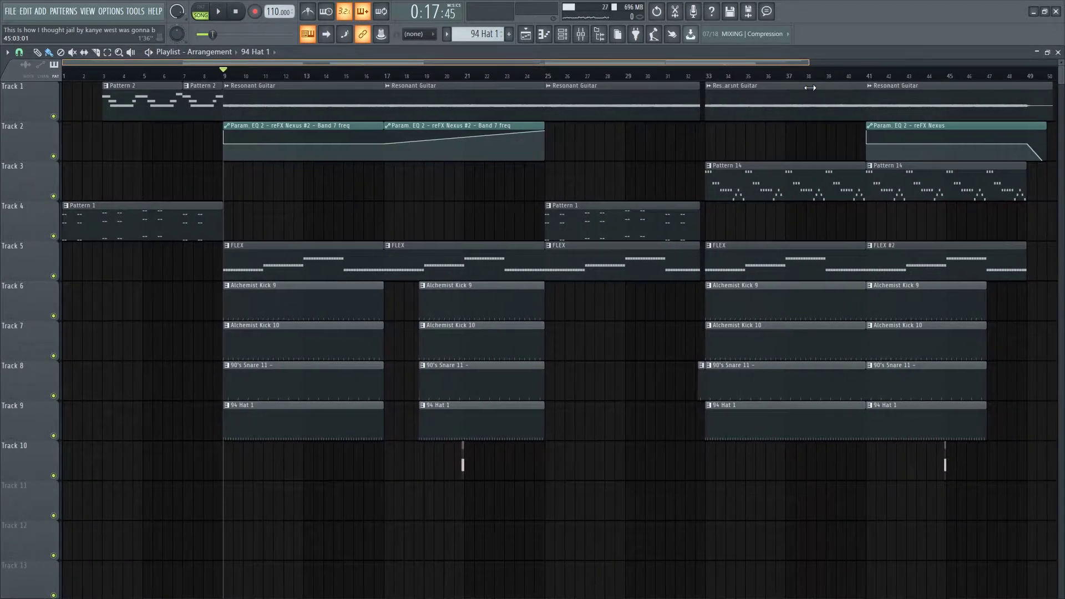
scroll(773, 231, up, 4)
scroll(138, 245, up, 1)
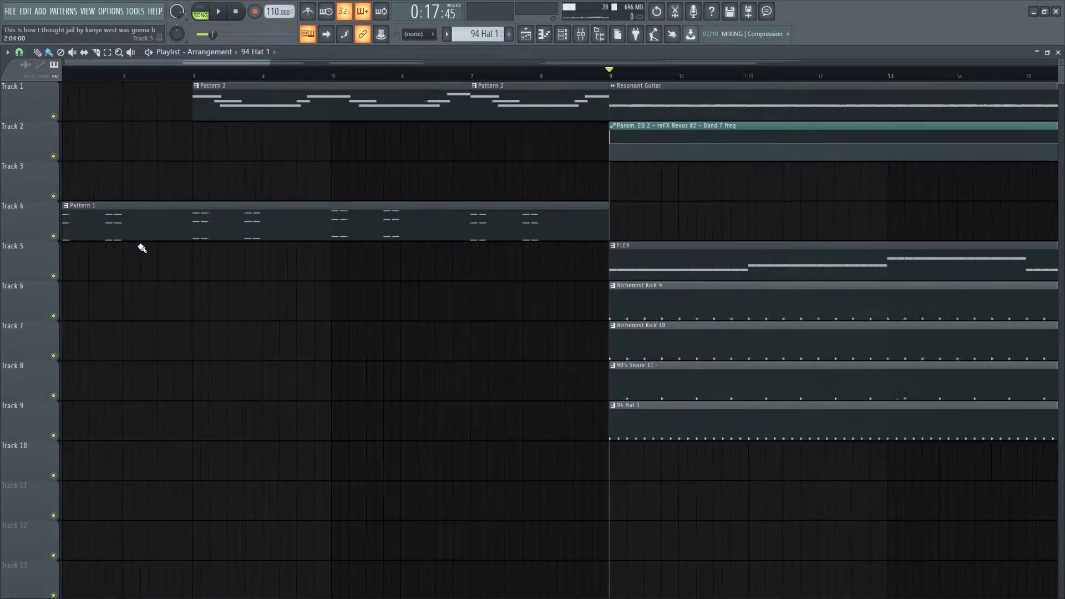
scroll(148, 278, up, 2)
scroll(171, 240, down, 1)
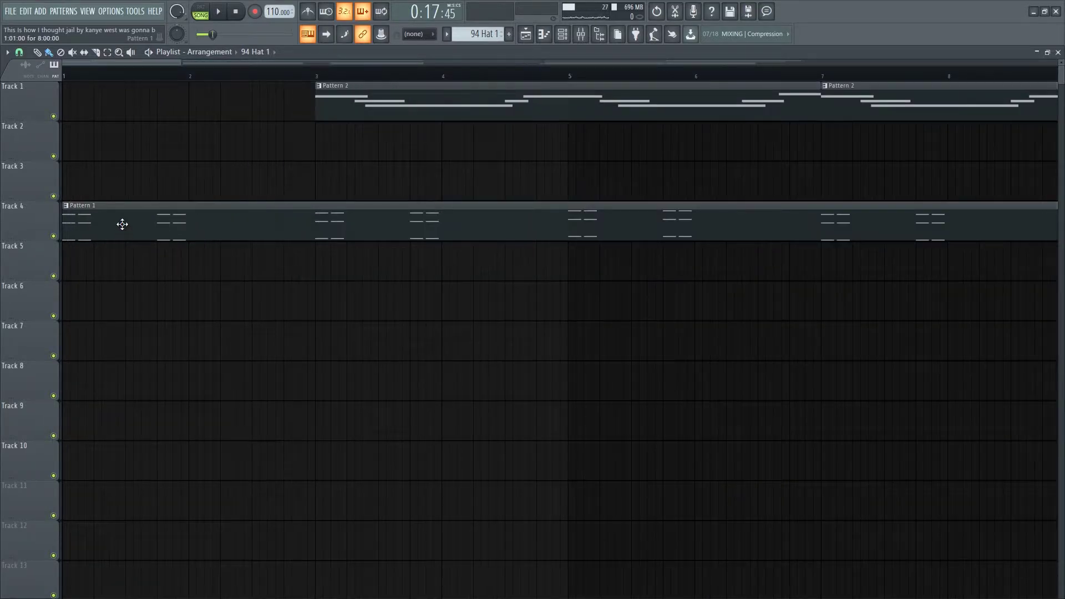
key(space)
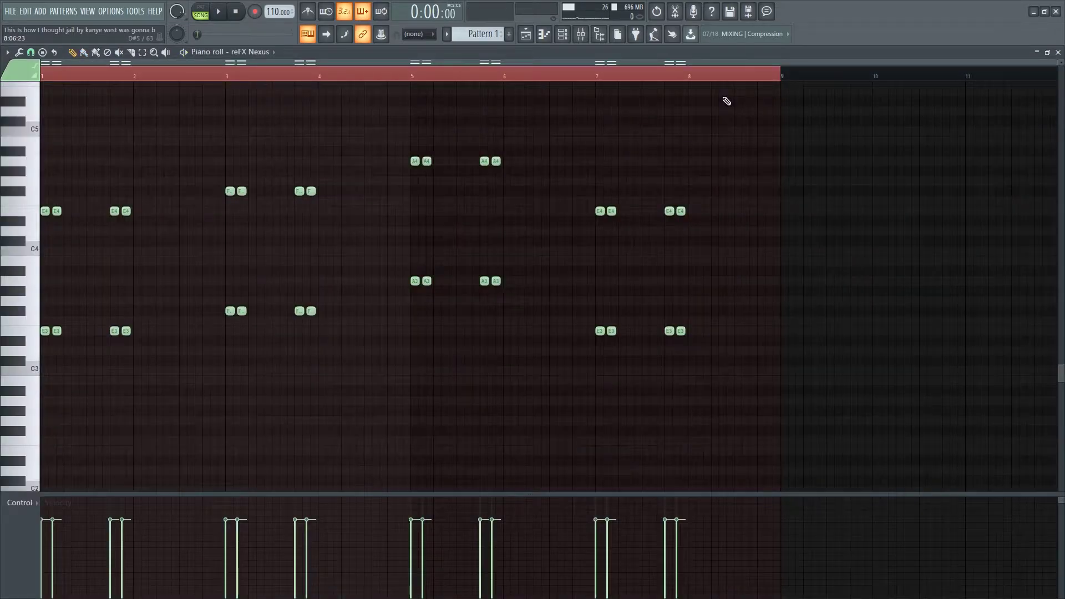
Close the piano roll and inspect the Electric Guitar preset used by the first reFX Nexus channel
click(1058, 52)
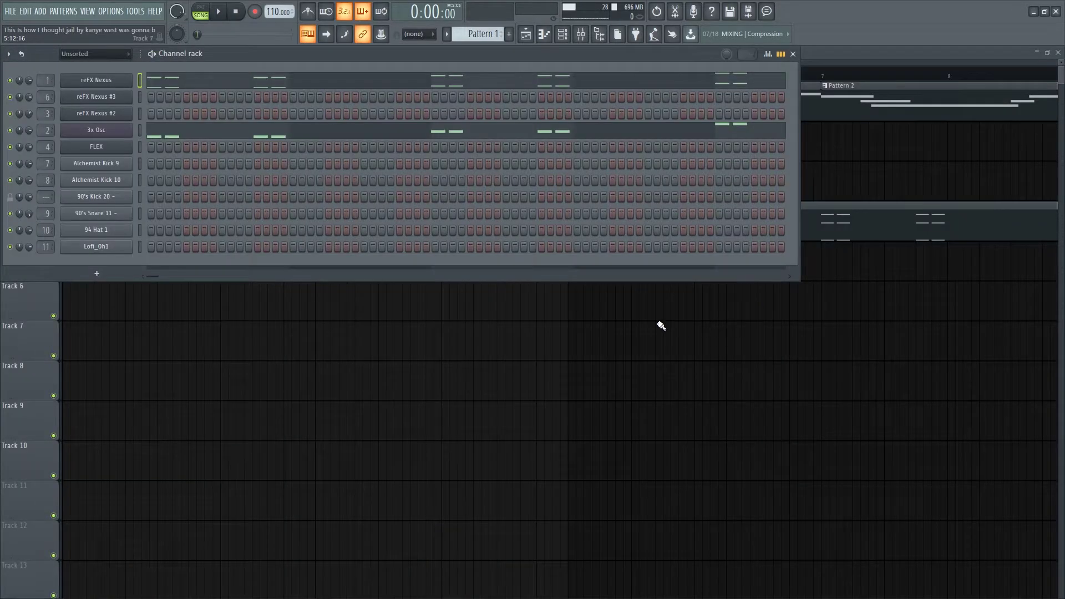
click(120, 84)
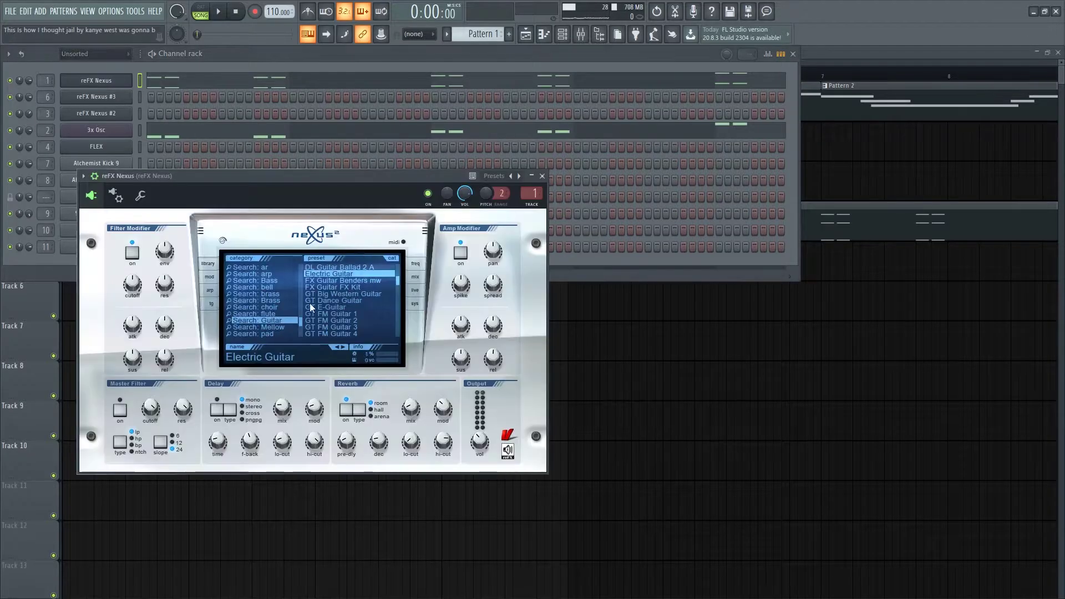
click(541, 176)
Open the first reFX Nexus channel's notes in the piano roll and play Pattern 1 in pattern mode
click(305, 83)
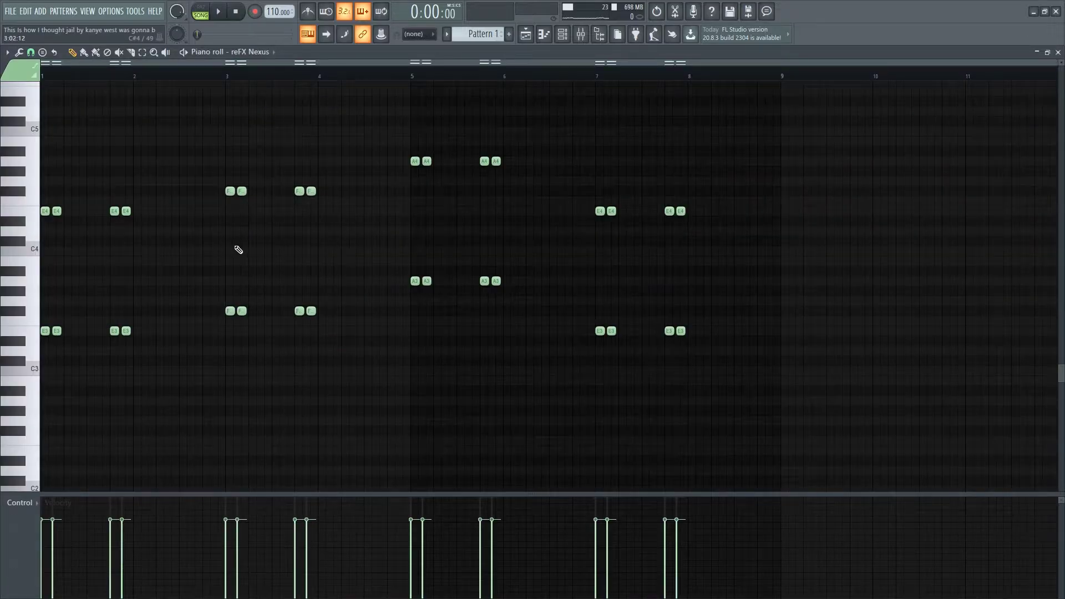
key(l)
key(space)
scroll(318, 282, up, 2)
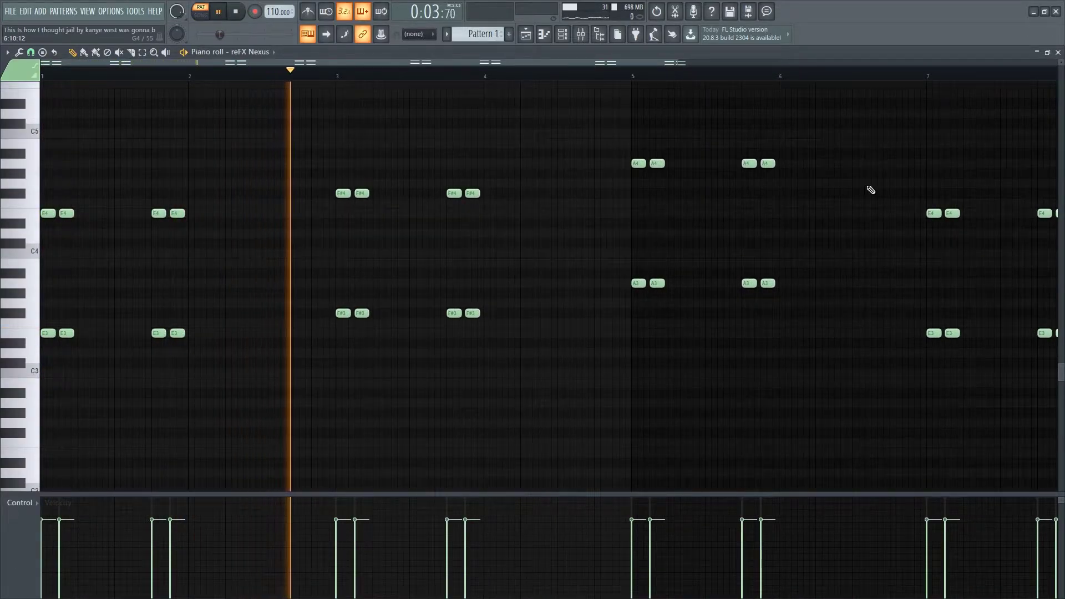
Follow the guitar notes across the full length of Pattern 1 during playback, stop playback and close the piano roll
scroll(871, 190, down, 1)
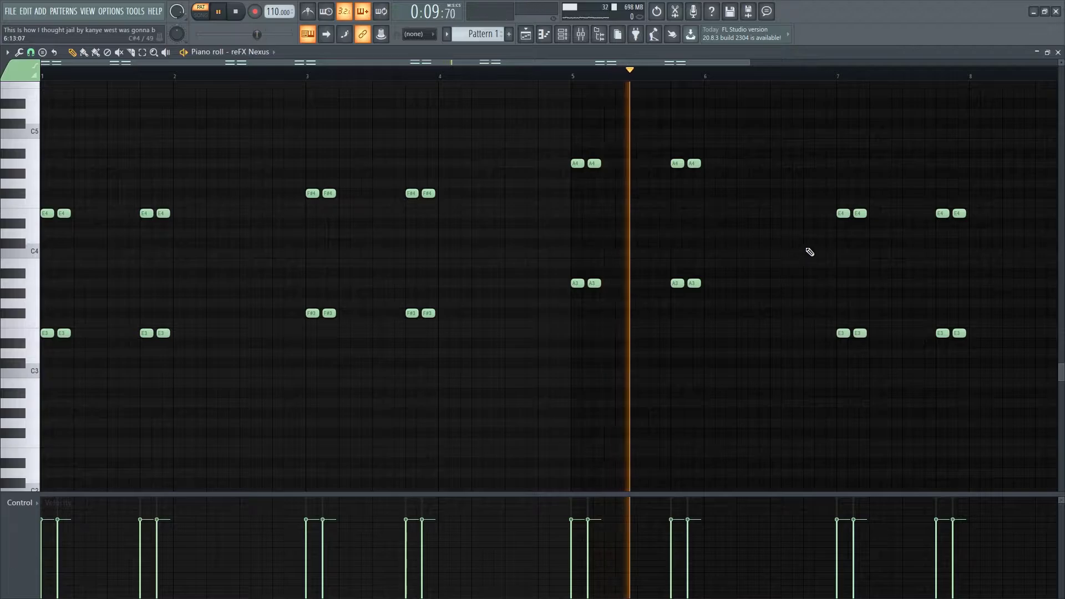
drag(889, 302, 726, 338)
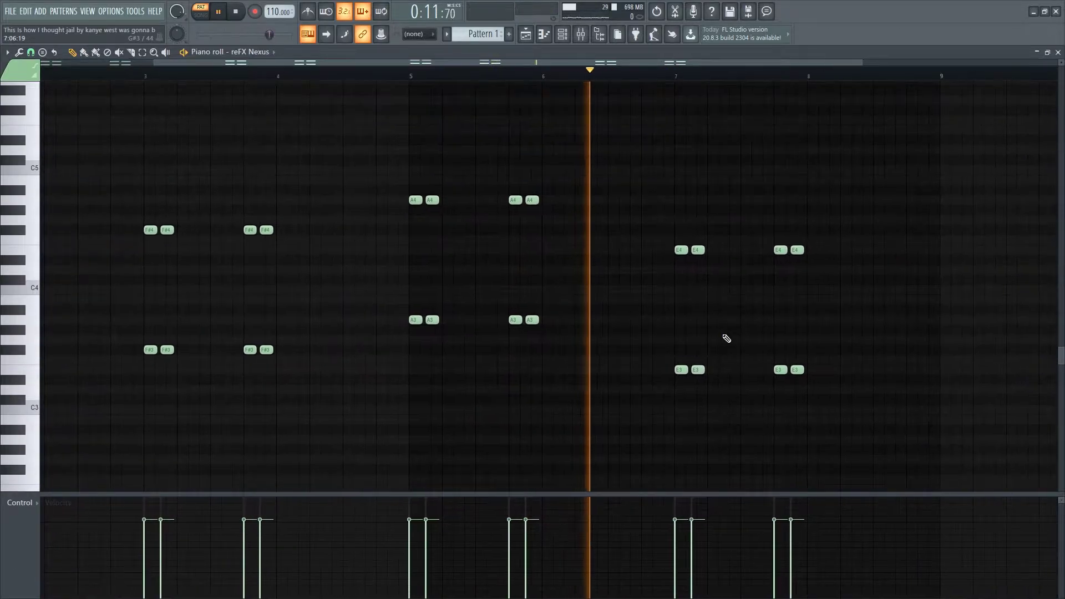
drag(809, 258, 752, 236)
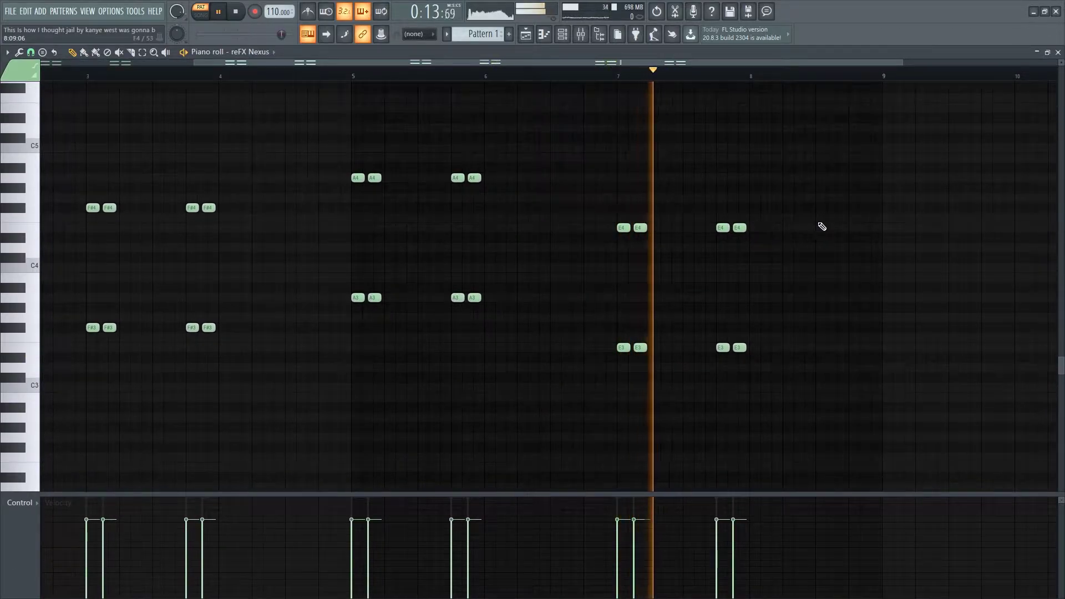
key(space)
click(1057, 52)
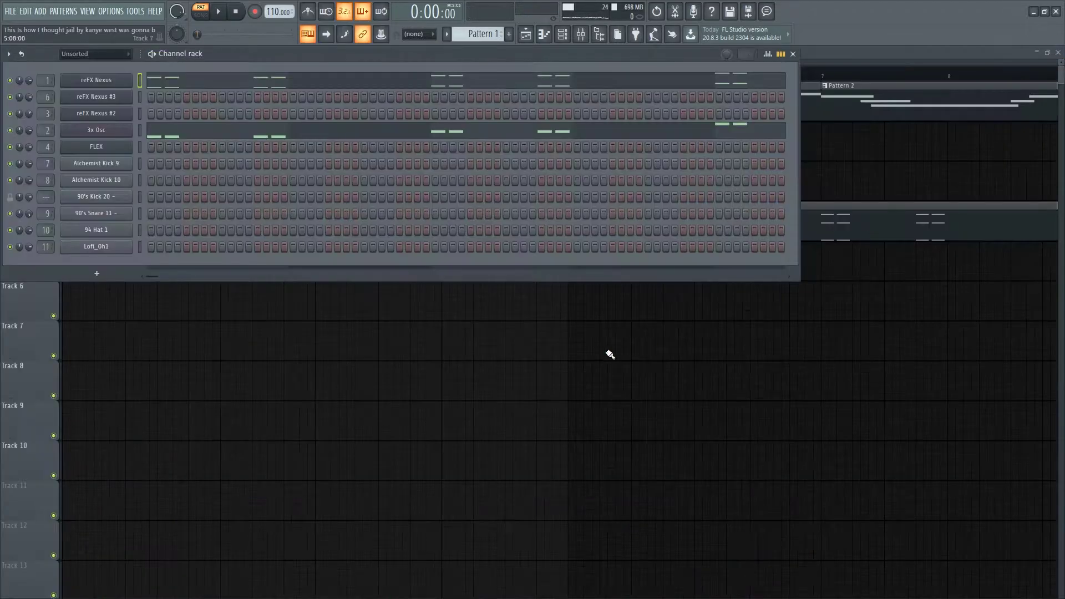
Examine the Guitar search category around the Electric Guitar preset in the first reFX Nexus channel and close the plugin
click(117, 85)
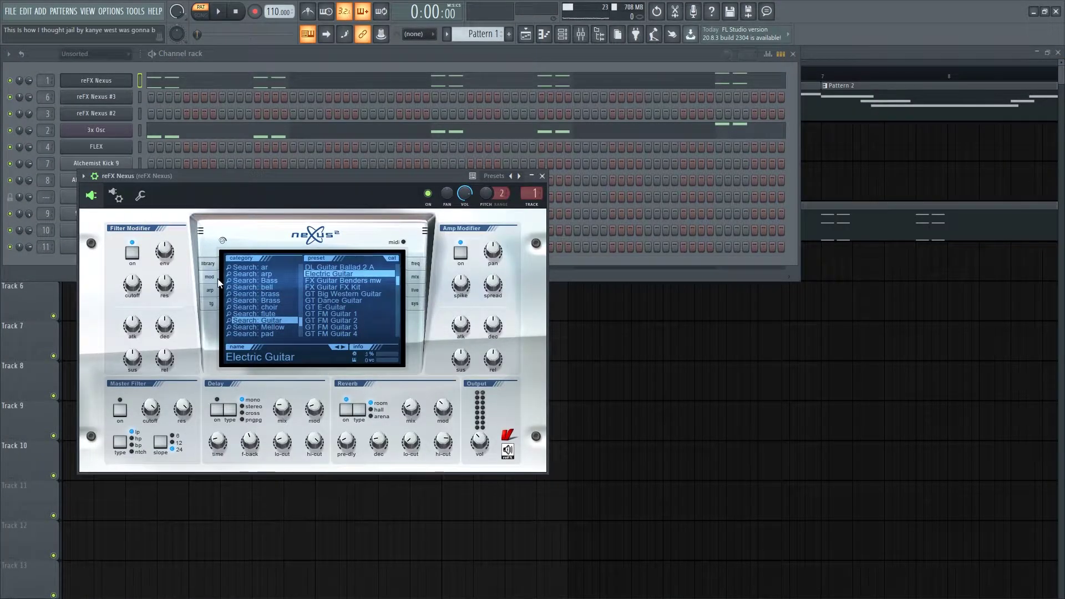
scroll(318, 293, up, 2)
scroll(255, 300, down, 5)
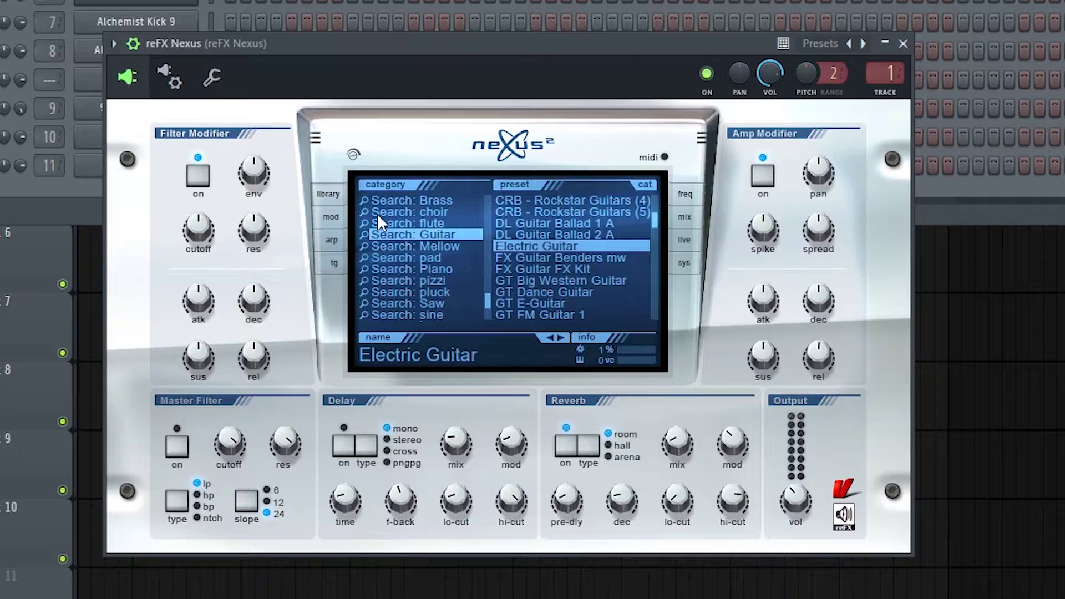
click(904, 44)
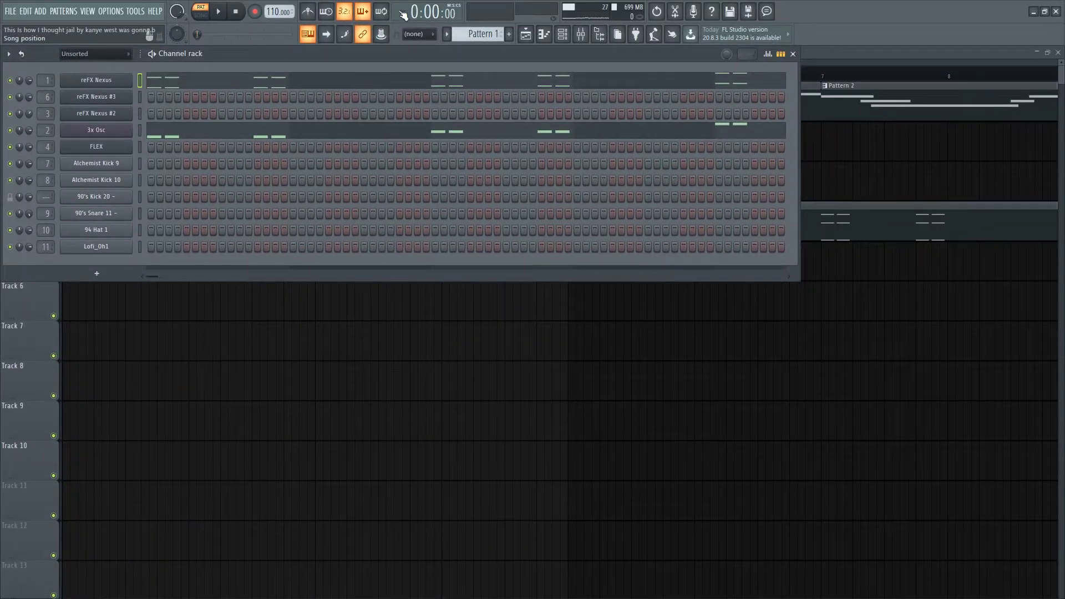
Add a Sytrus channel and load its Electric preset from the Guitar category
click(100, 277)
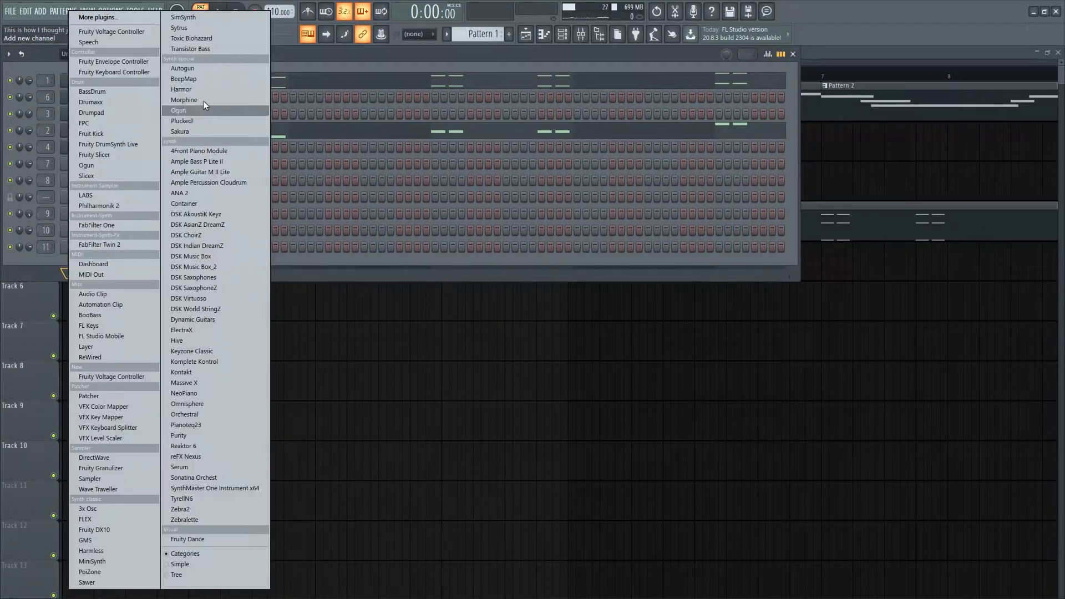
click(195, 25)
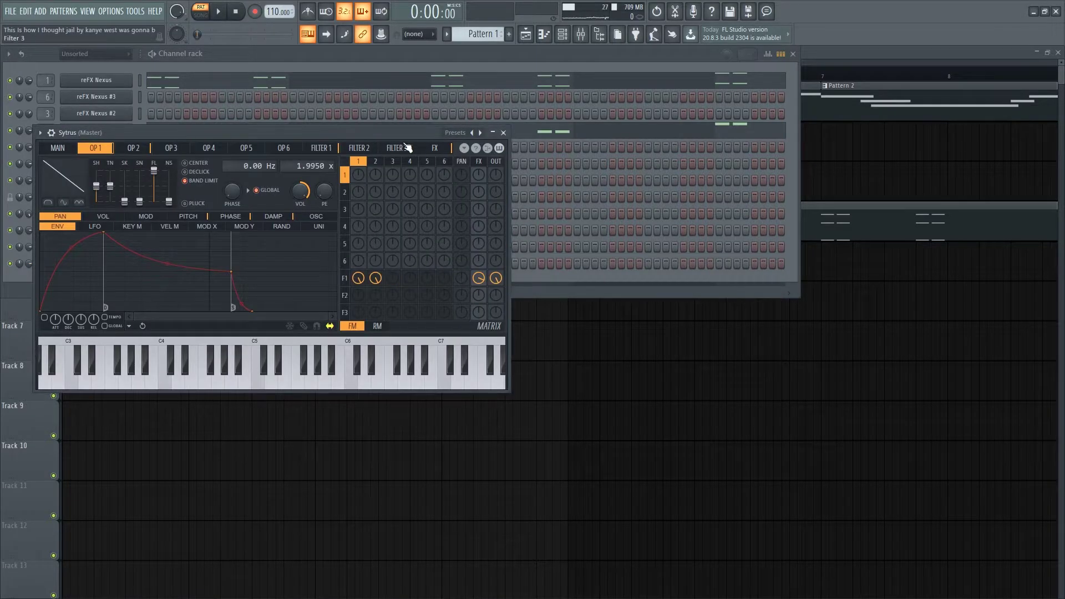
click(452, 130)
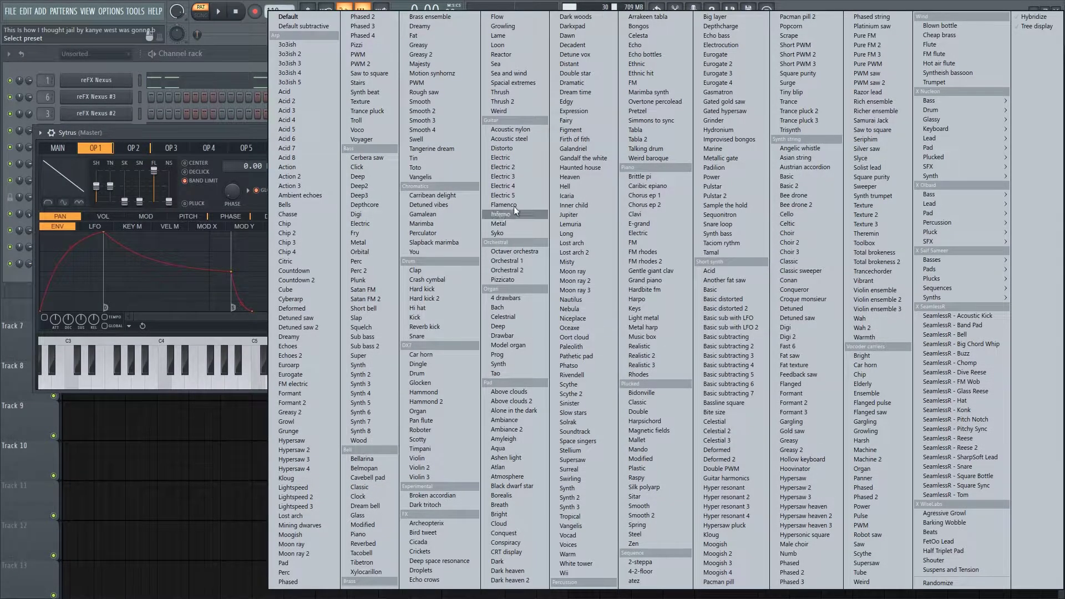
click(511, 158)
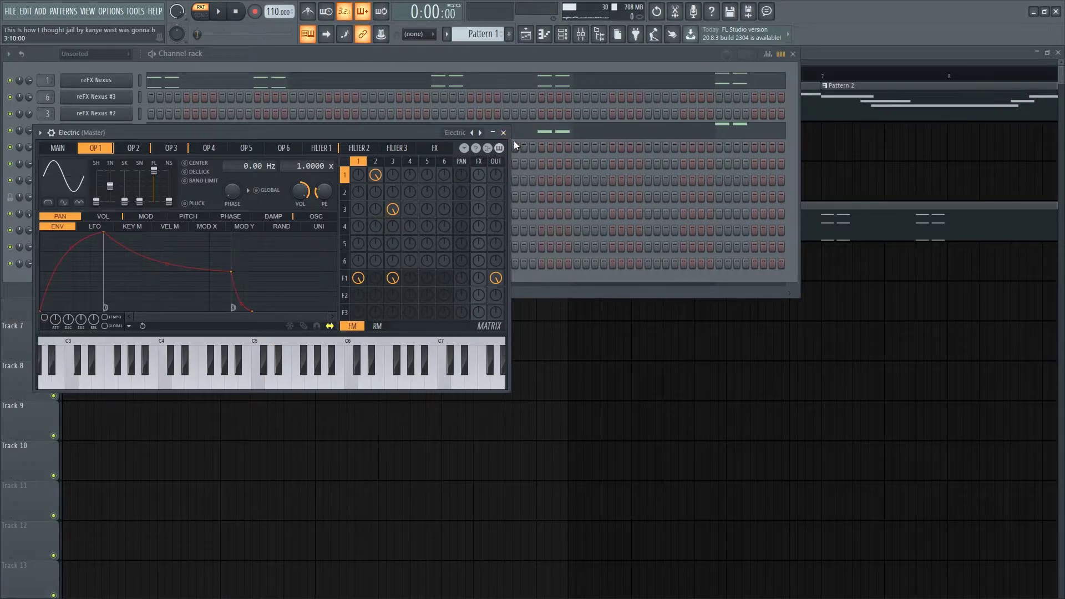
Close the Sytrus plugin and delete its Electric channel from the channel rack
click(504, 134)
right_click(96, 264)
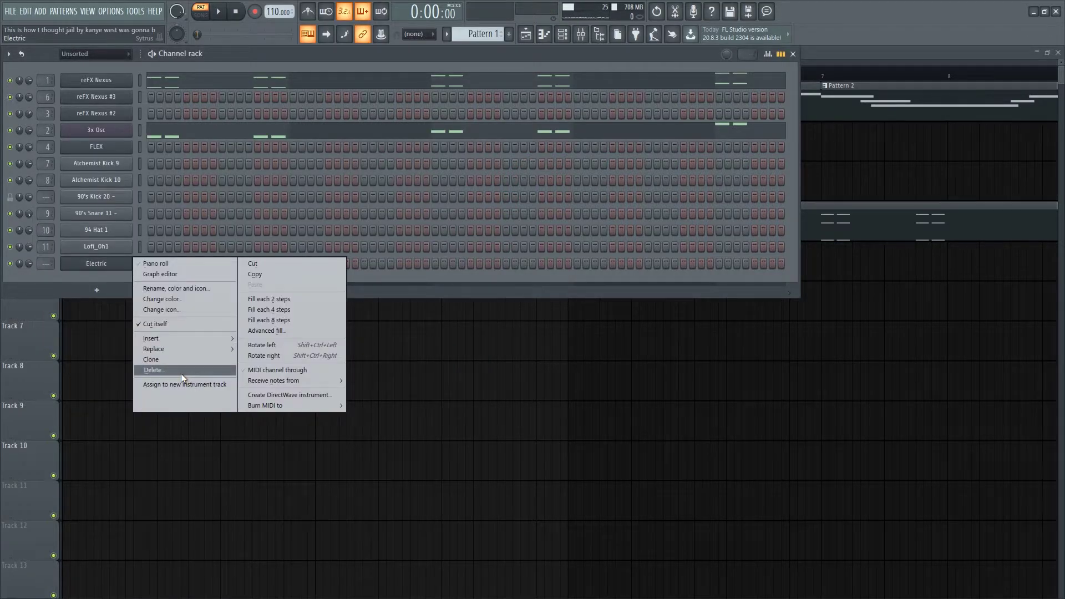
click(181, 371)
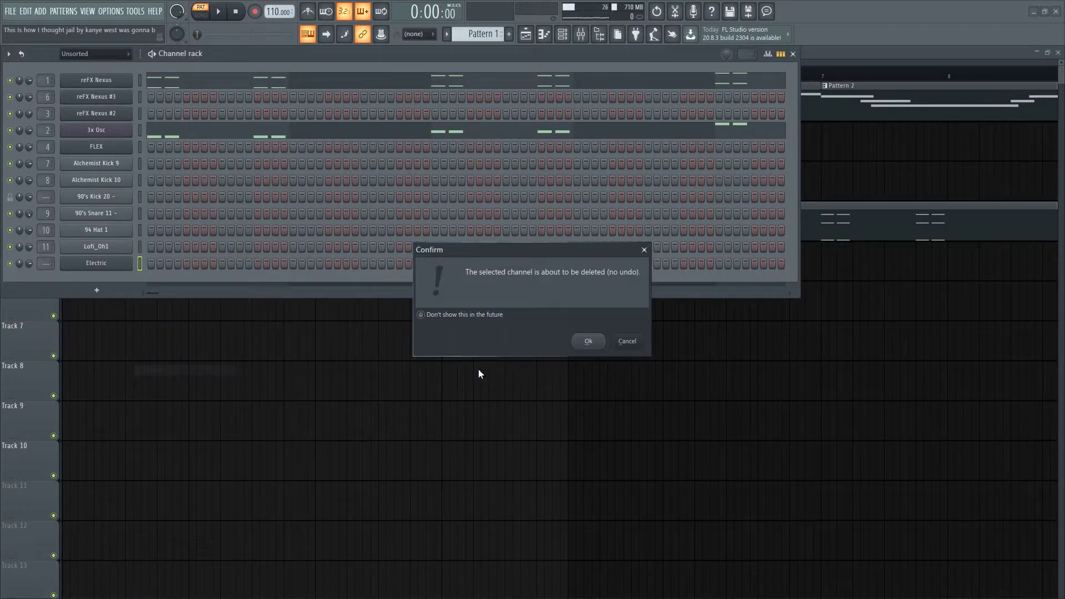
click(588, 341)
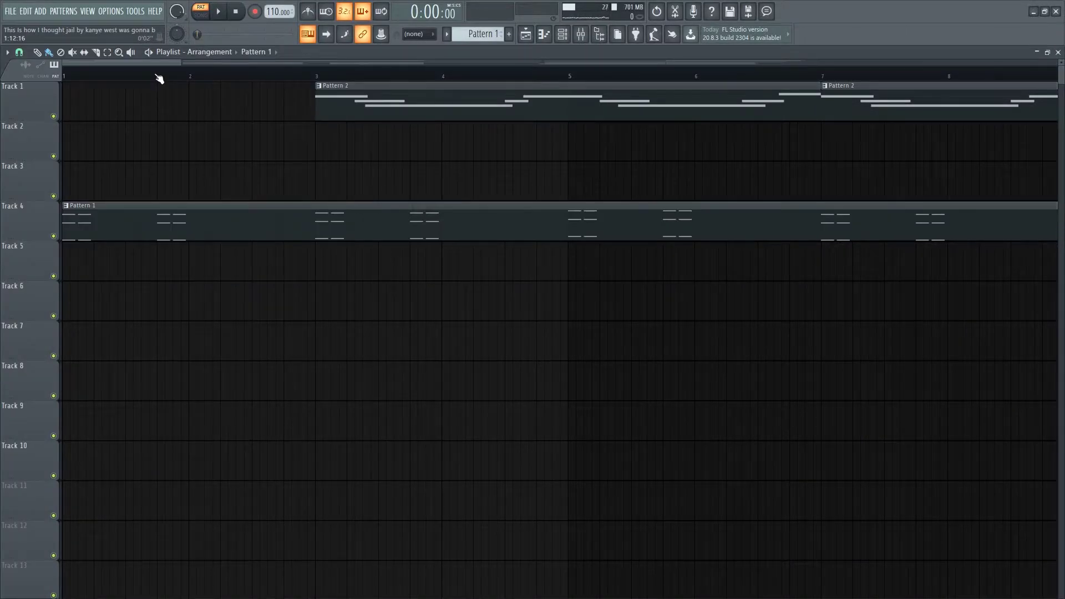
Switch playback to song mode and inspect the oscillator settings of the 3x Osc channel
key(space)
key(F6)
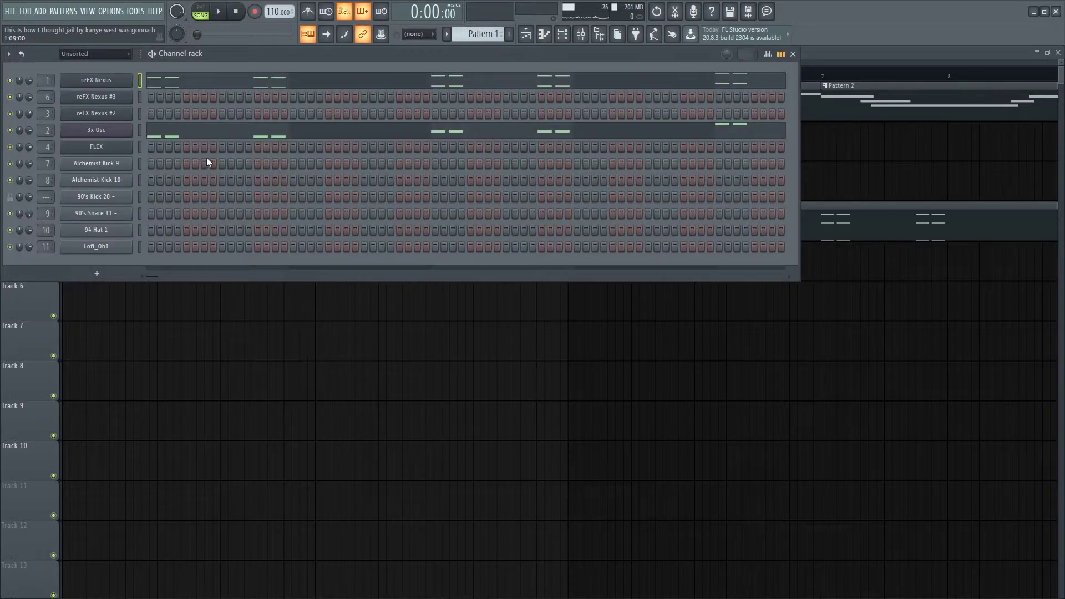
click(100, 131)
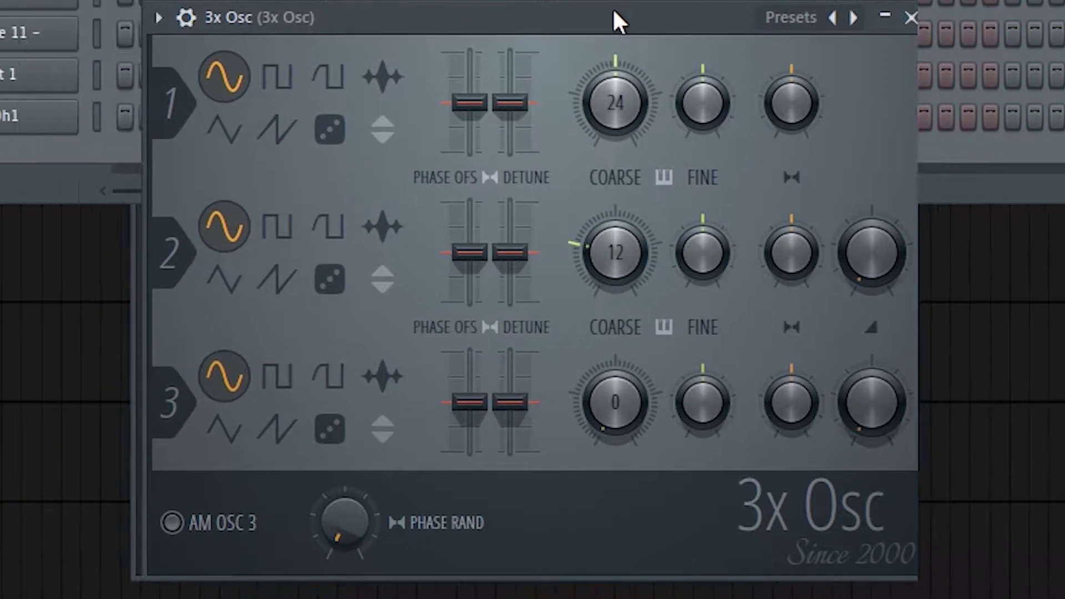
click(911, 17)
Examine the 3x Osc bass notes in Pattern 1's piano roll and audition the E1 key
scroll(51, 350, down, 1)
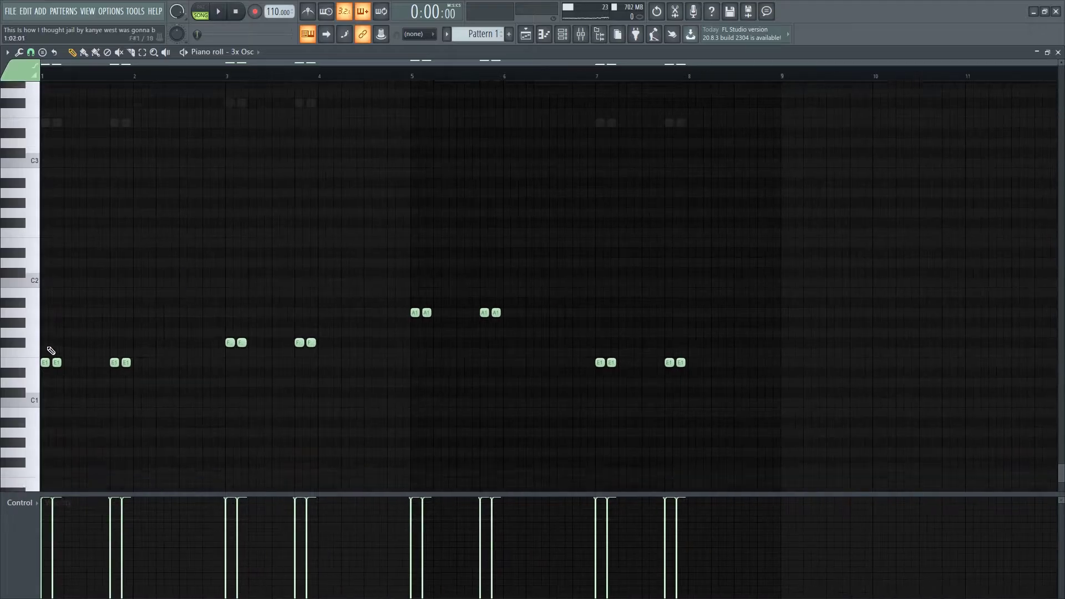
scroll(51, 350, down, 1)
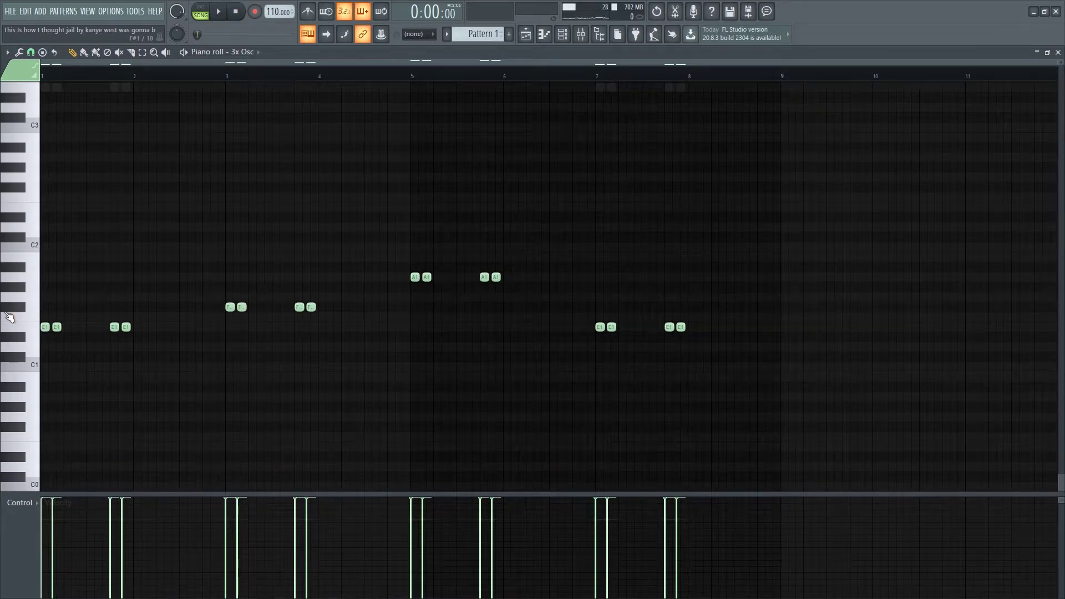
scroll(10, 317, up, 2)
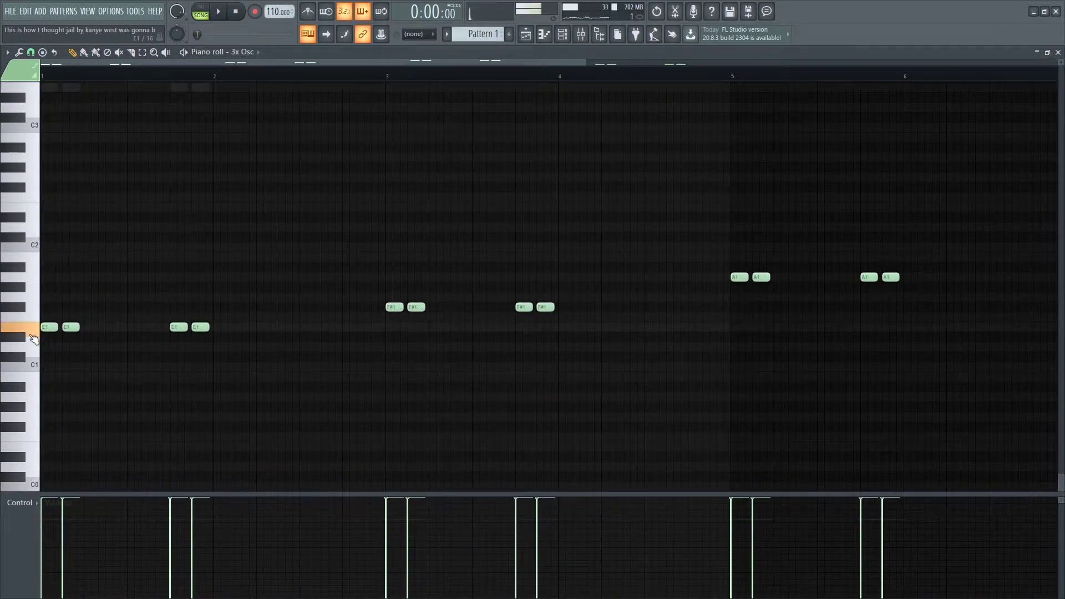
scroll(33, 339, down, 2)
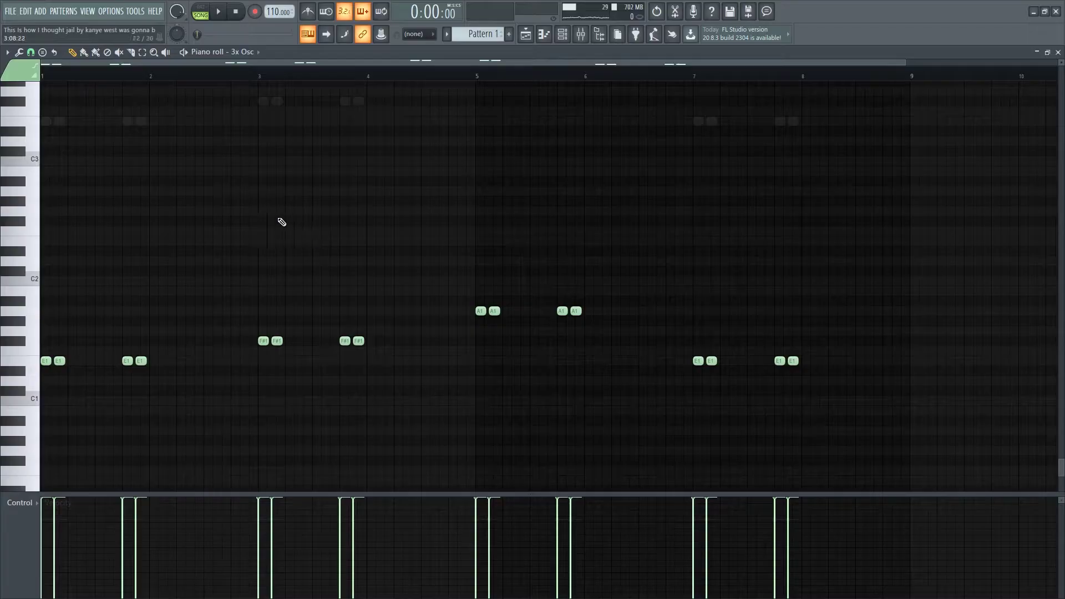
scroll(152, 157, up, 3)
Mute the first reFX Nexus channel and play Pattern 1 in pattern mode to hear the 3x Osc bass alone
key(F6)
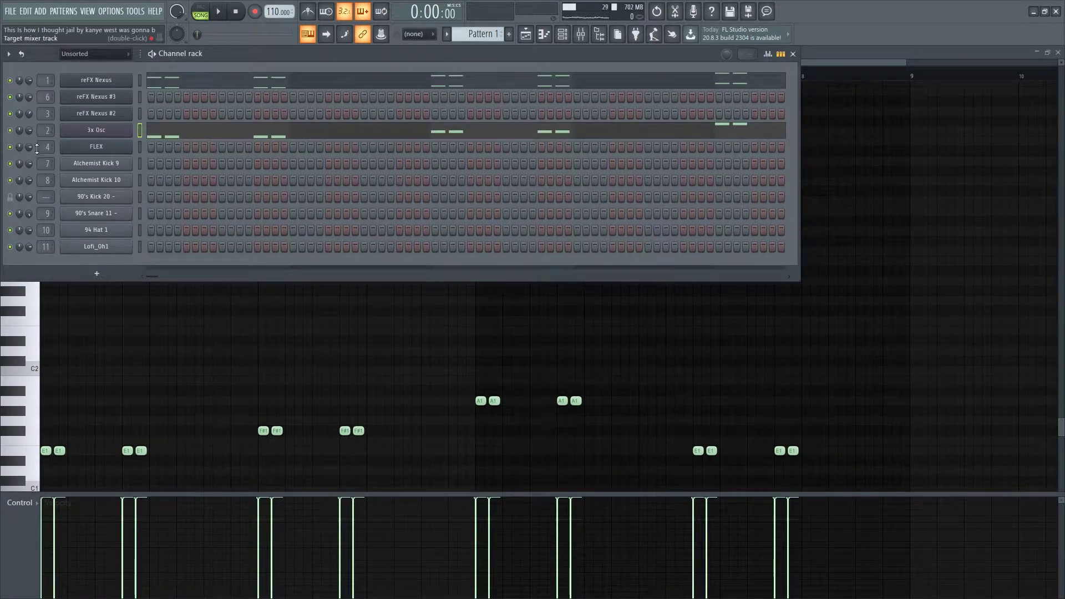
key(F6)
key(space)
scroll(222, 311, down, 4)
key(l)
key(F6)
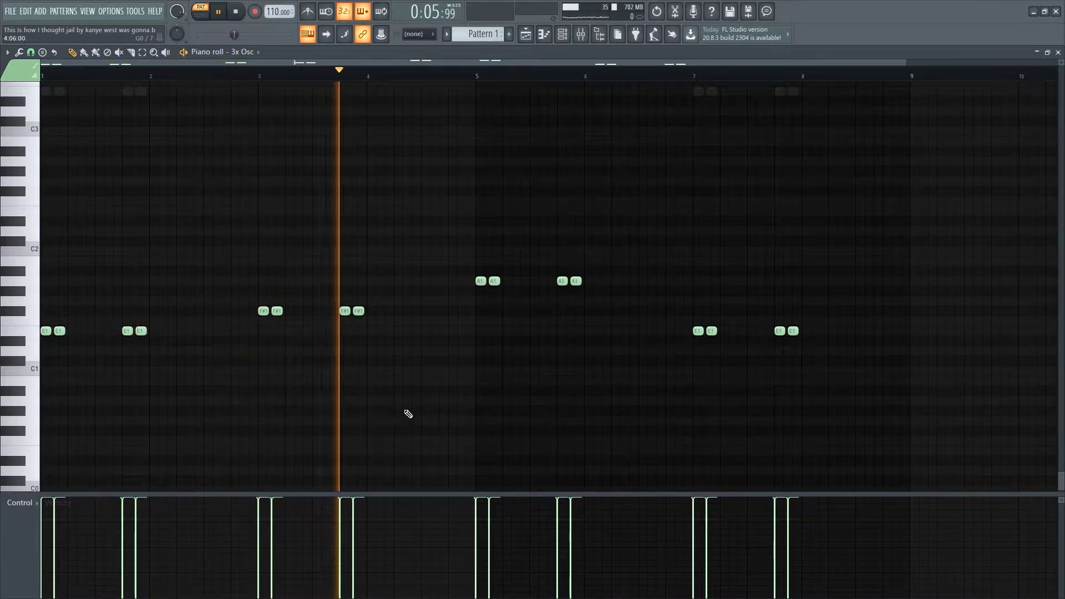
Inspect the 3x Osc channel's miscellaneous settings, including polyphony and root note, and close the plugin
key(F6)
click(119, 129)
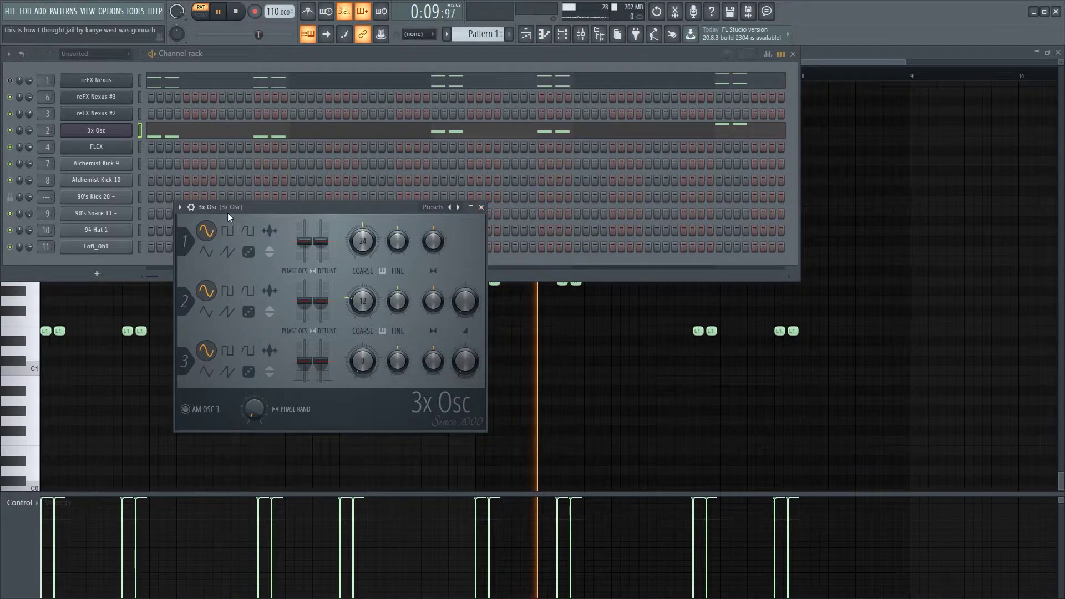
click(191, 207)
click(259, 228)
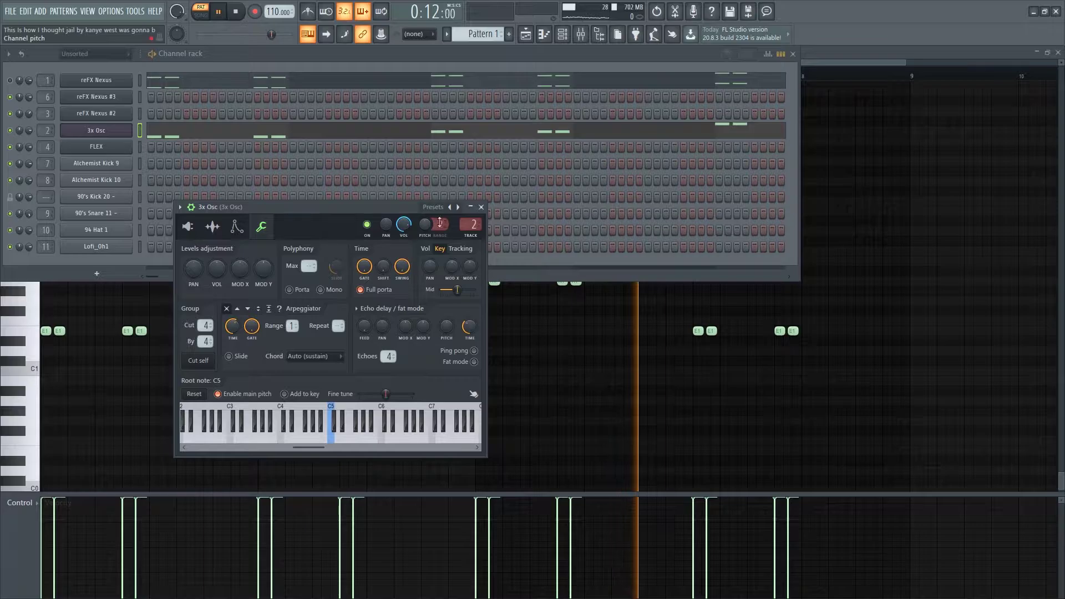
click(481, 207)
right_click(579, 402)
key(F6)
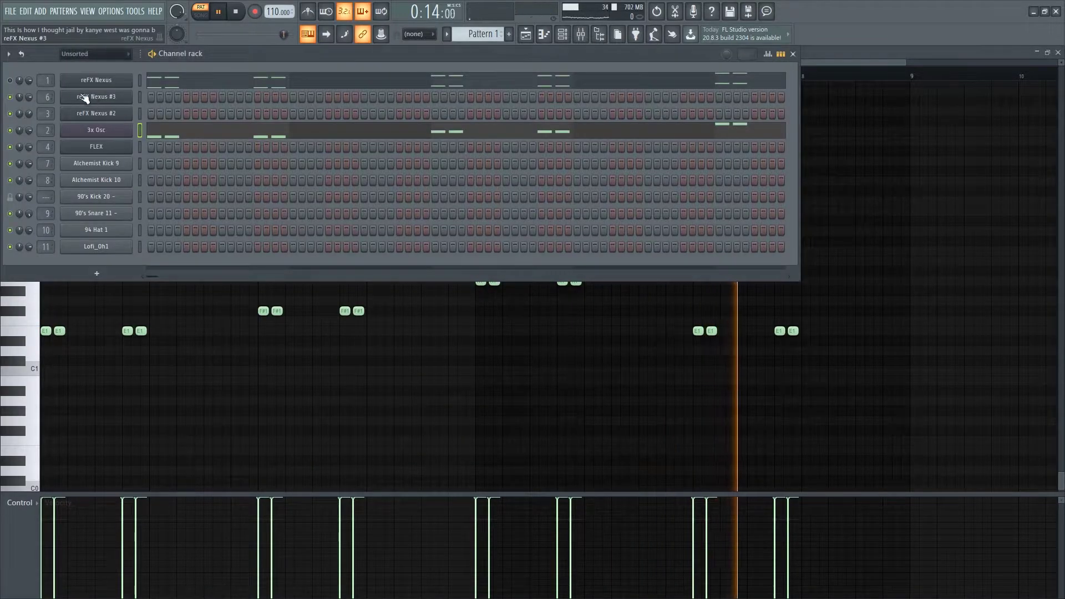
Stop playback and close the 3x Osc piano roll to return to the playlist
key(space)
key(space)
key(F6)
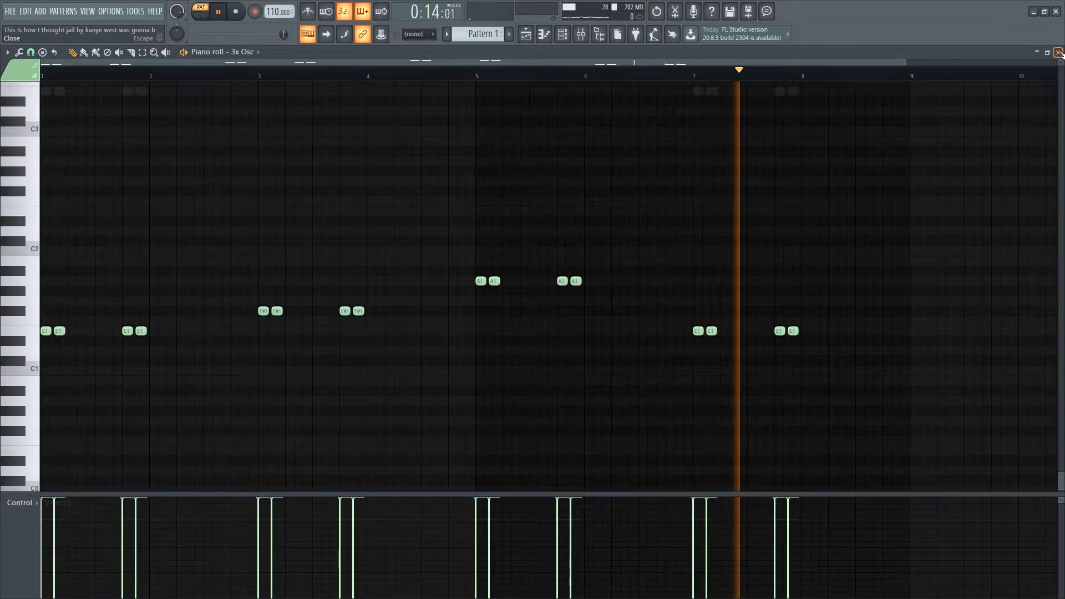
key(space)
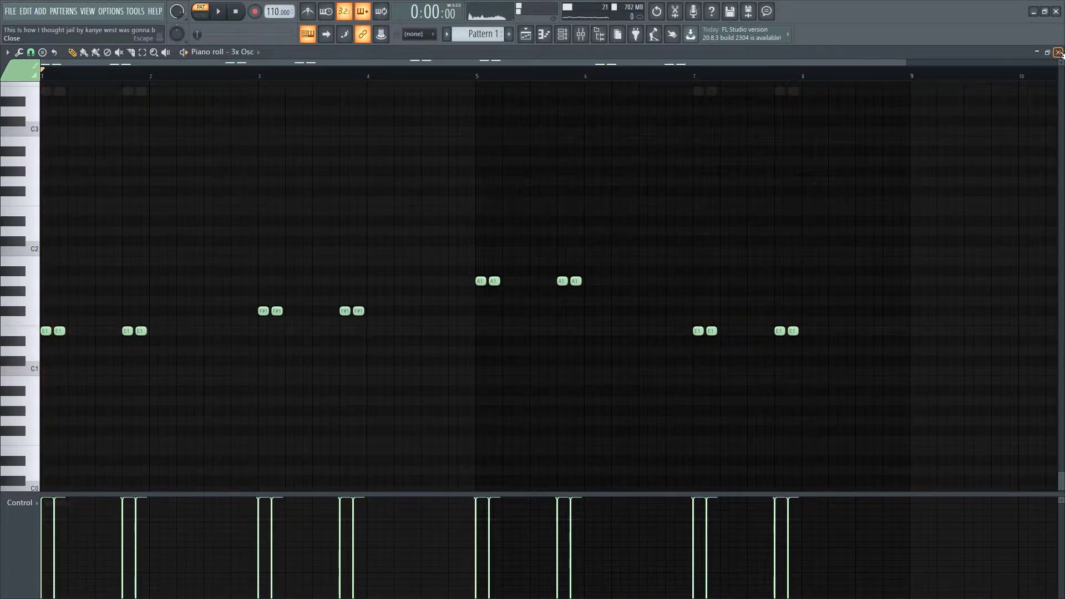
click(1057, 52)
key(F6)
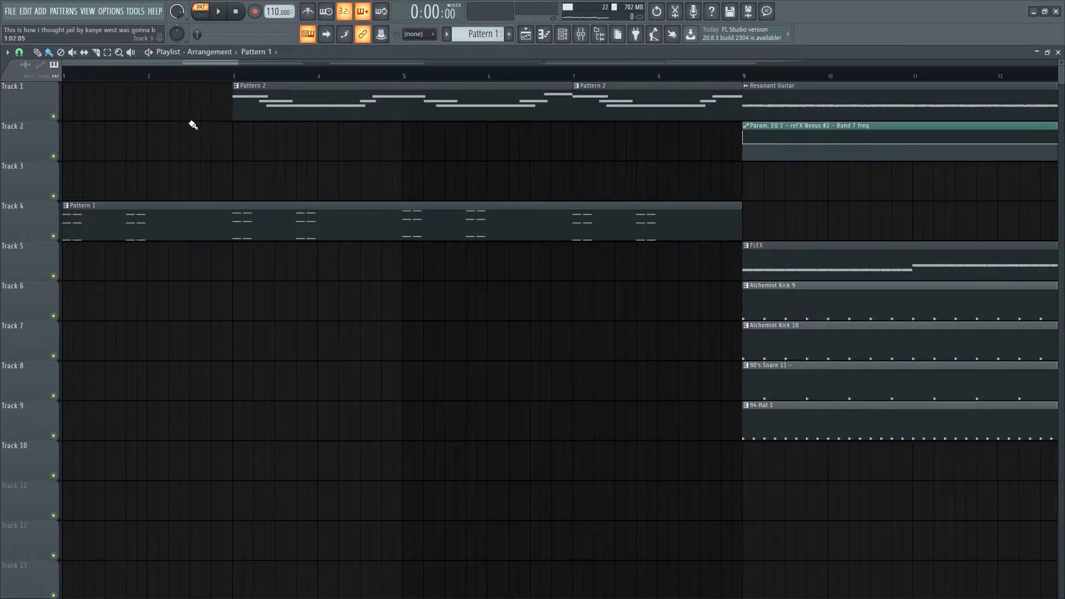
Open the first Pattern 2 clip on Track 1 in the piano roll and remove the stray note in bar 3
click(242, 110)
scroll(211, 145, down, 3)
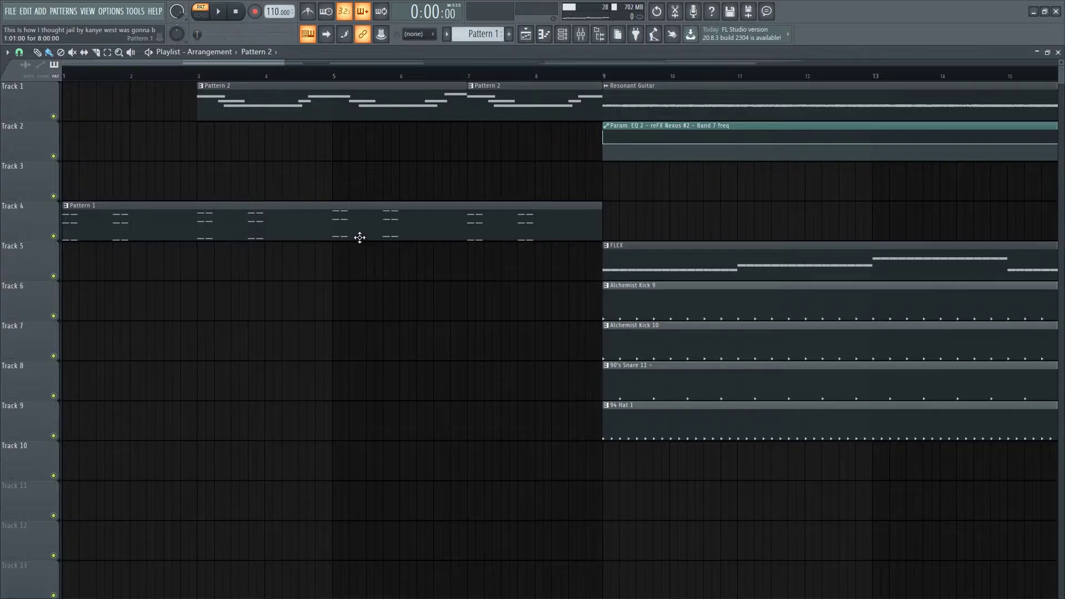
scroll(306, 167, up, 2)
double_click(301, 118)
click(315, 111)
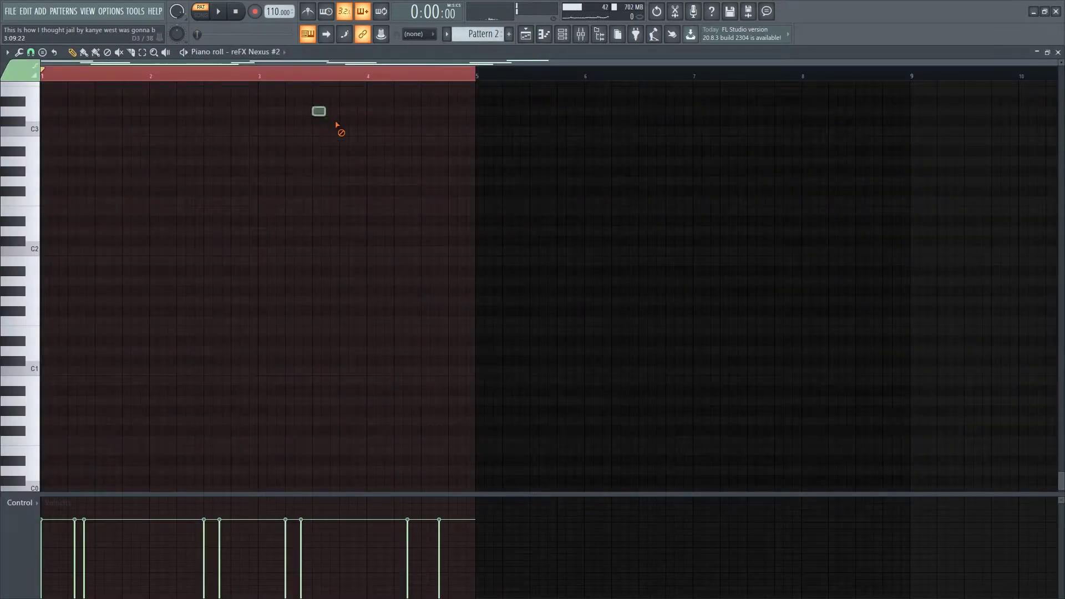
right_click(319, 111)
Inspect the GT Guitar Fuzz2 preset used by the reFX Nexus #2 channel
key(F6)
click(96, 113)
click(224, 277)
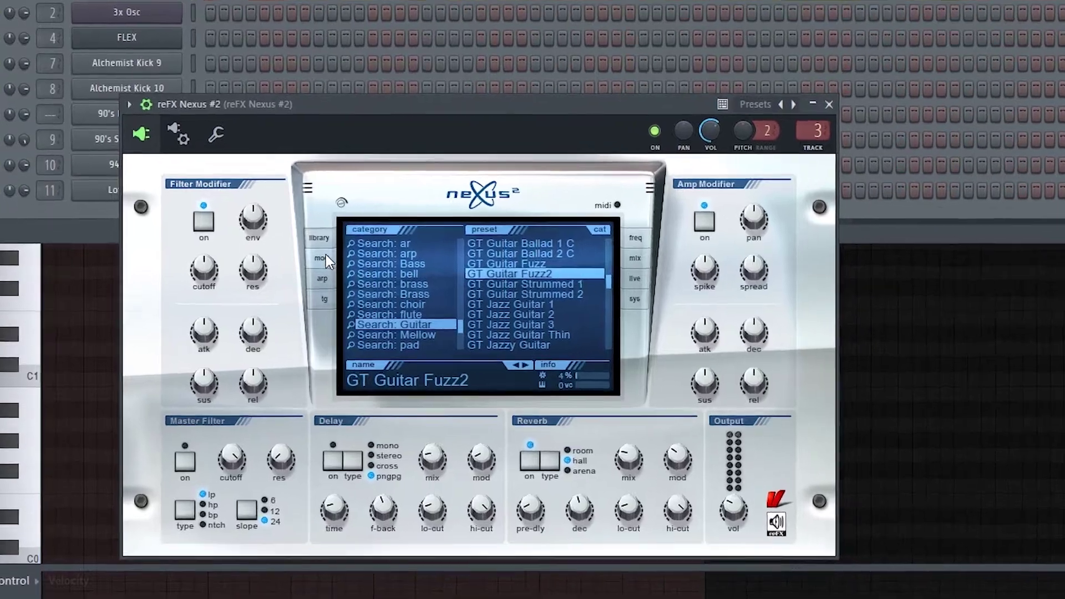
Set the GT Guitar Fuzz2 preset's portamento status to lgt and its speed to 1/8D
click(226, 289)
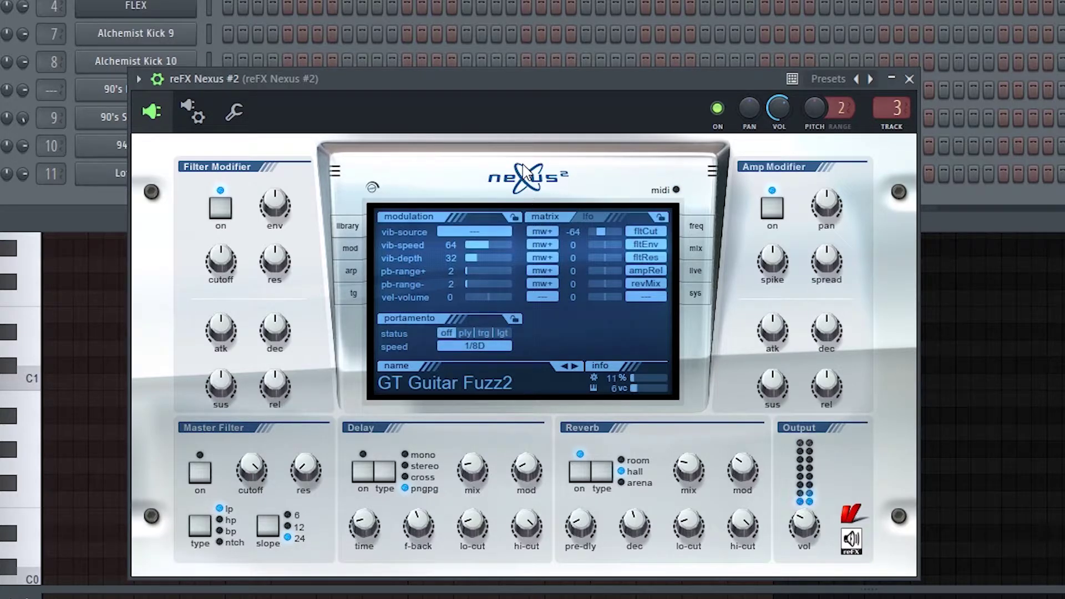
click(496, 333)
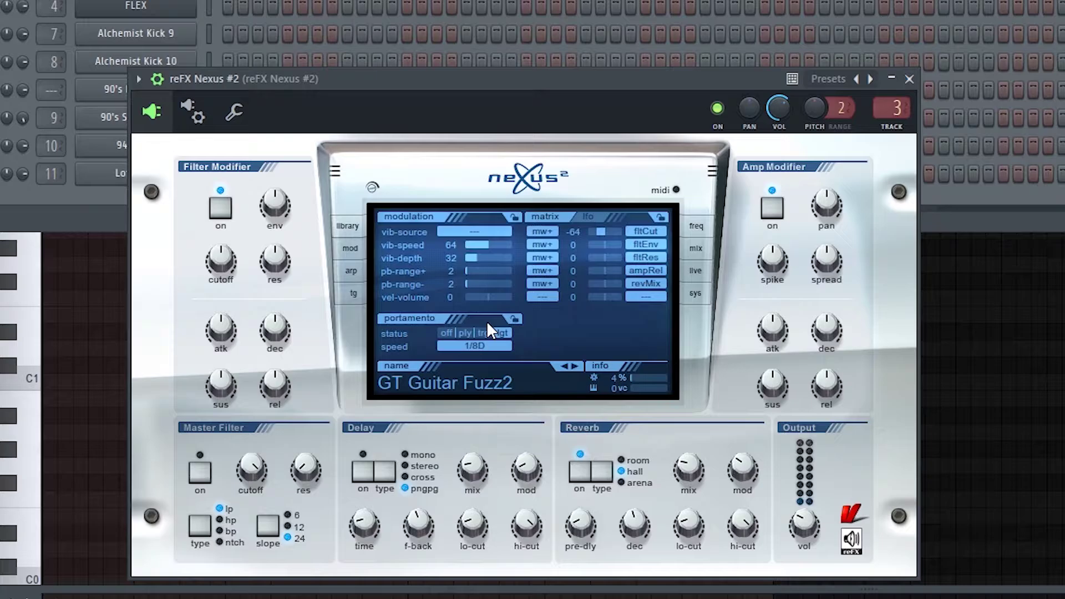
click(475, 345)
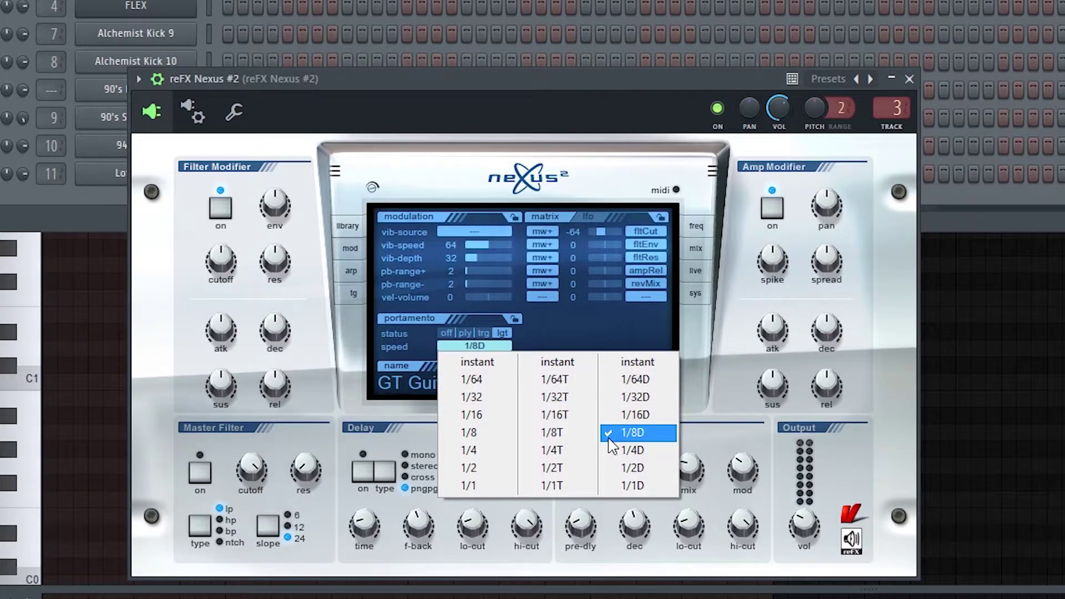
click(630, 433)
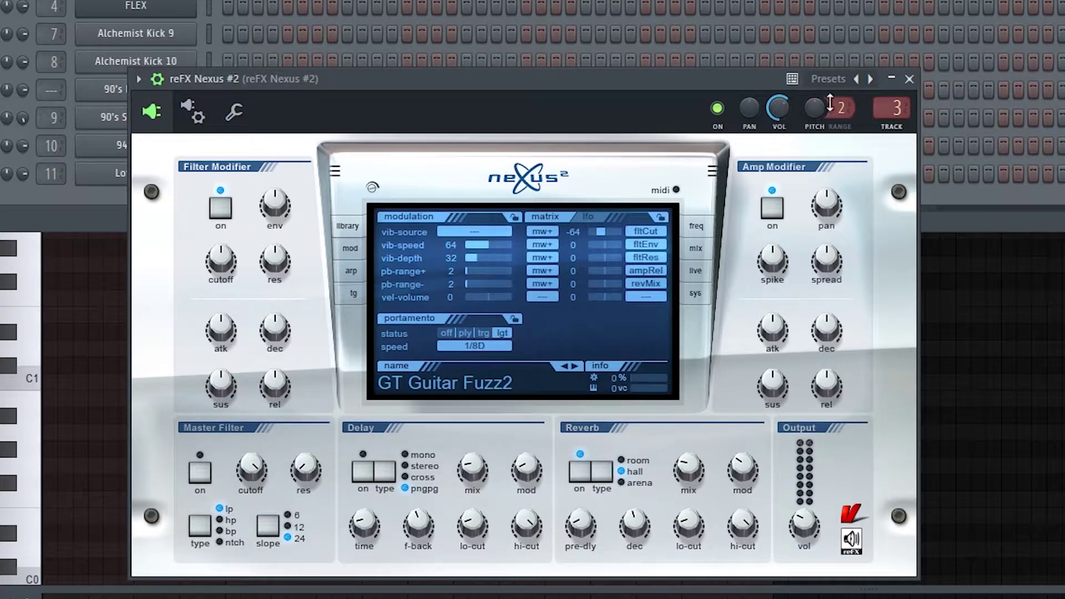
Close the Nexus window and open the reFX Nexus #2 channel's Pattern 2 notes in the piano roll
click(909, 80)
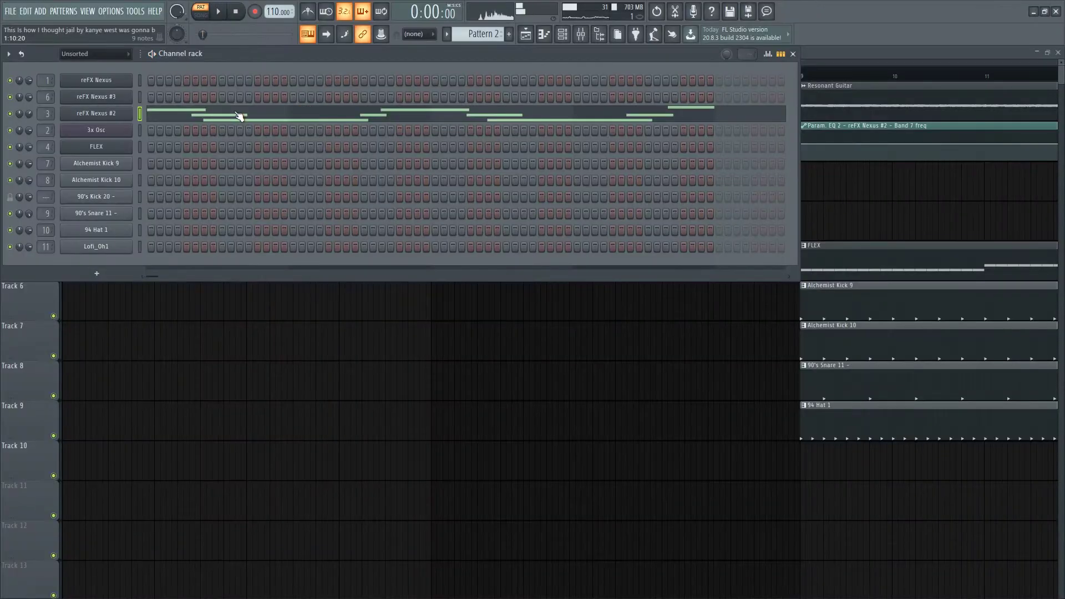
click(240, 114)
scroll(310, 249, up, 1)
scroll(314, 255, up, 3)
scroll(316, 305, up, 5)
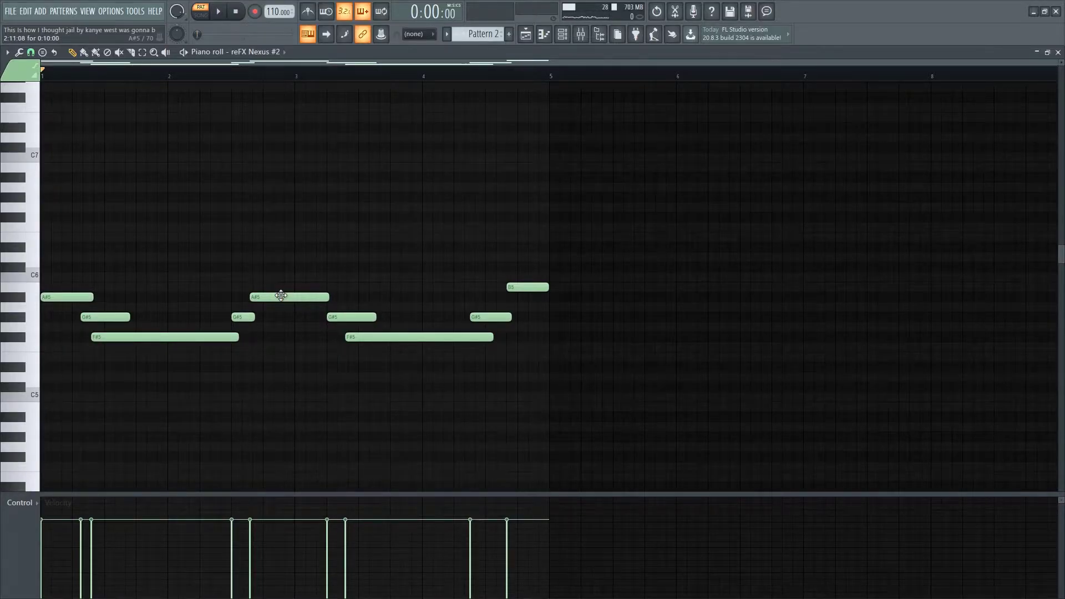
scroll(282, 303, up, 4)
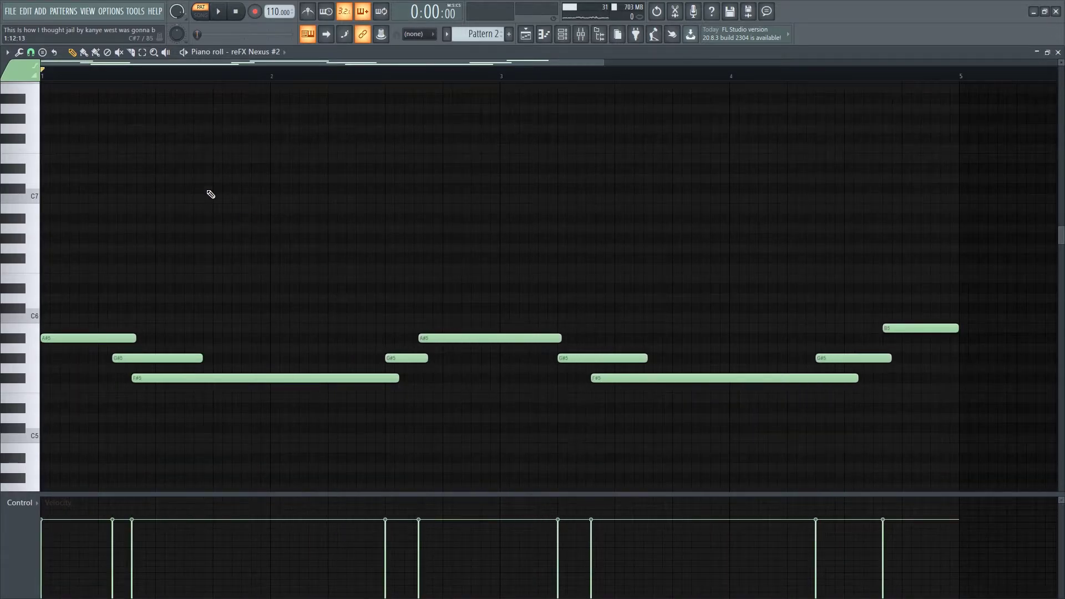
Play Pattern 2's lead guitar melody, stop playback and close the piano roll
key(space)
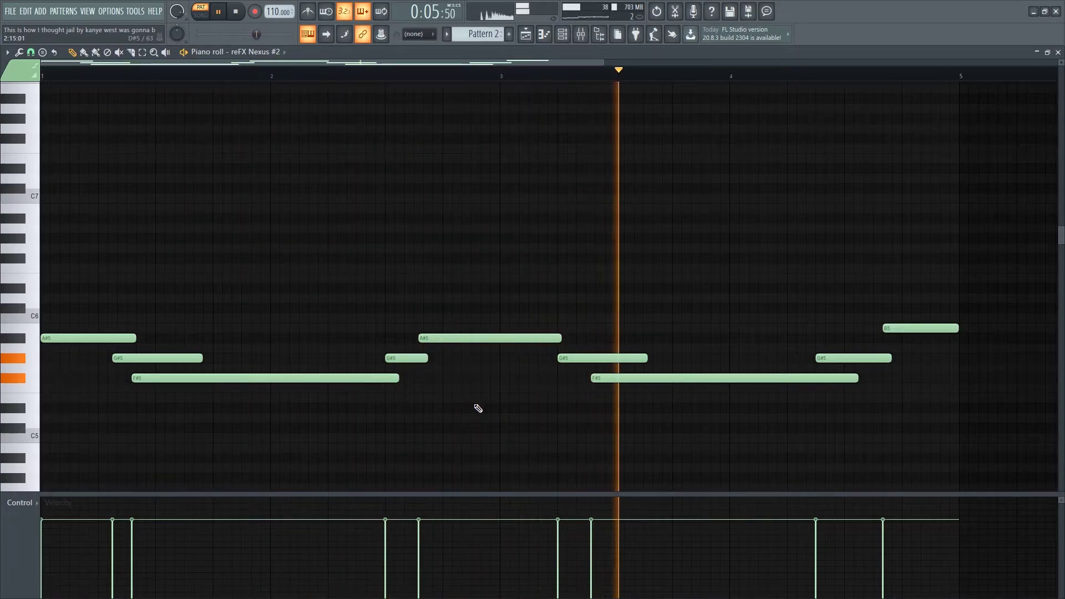
scroll(662, 423, down, 3)
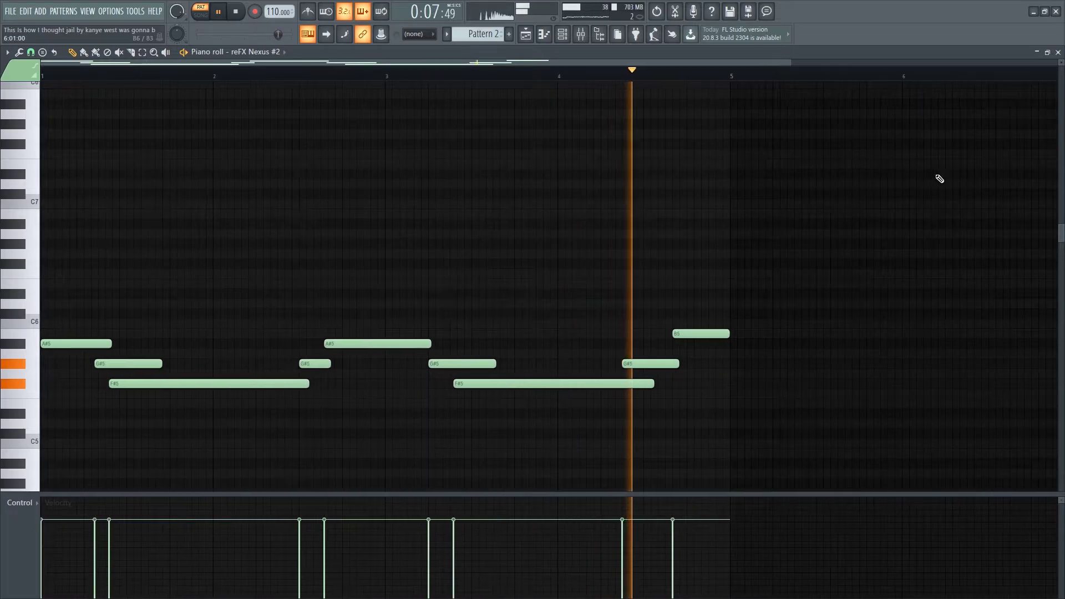
key(space)
click(1057, 52)
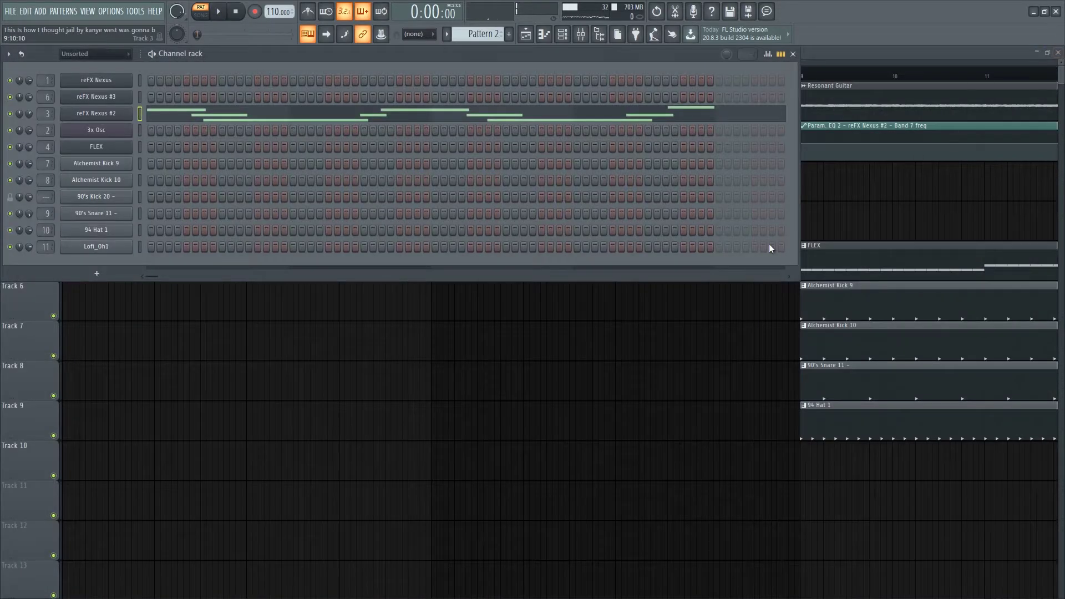
Hide the channel rack, solo Track 1 and play the arrangement looped from bar 3 to bar 9 in song mode
key(F6)
right_click(54, 116)
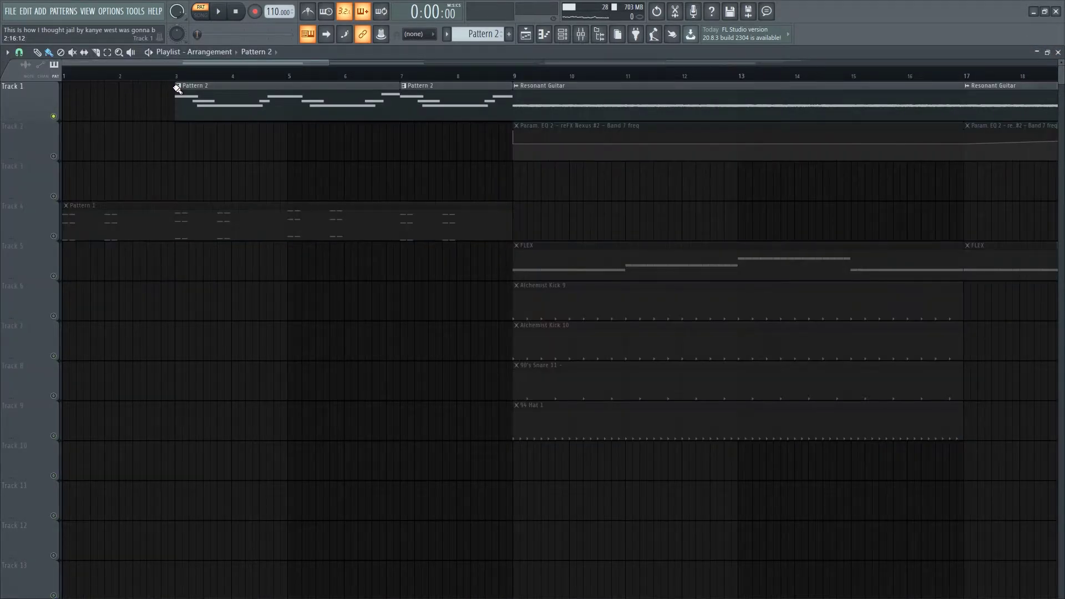
drag(176, 79, 511, 80)
key(space)
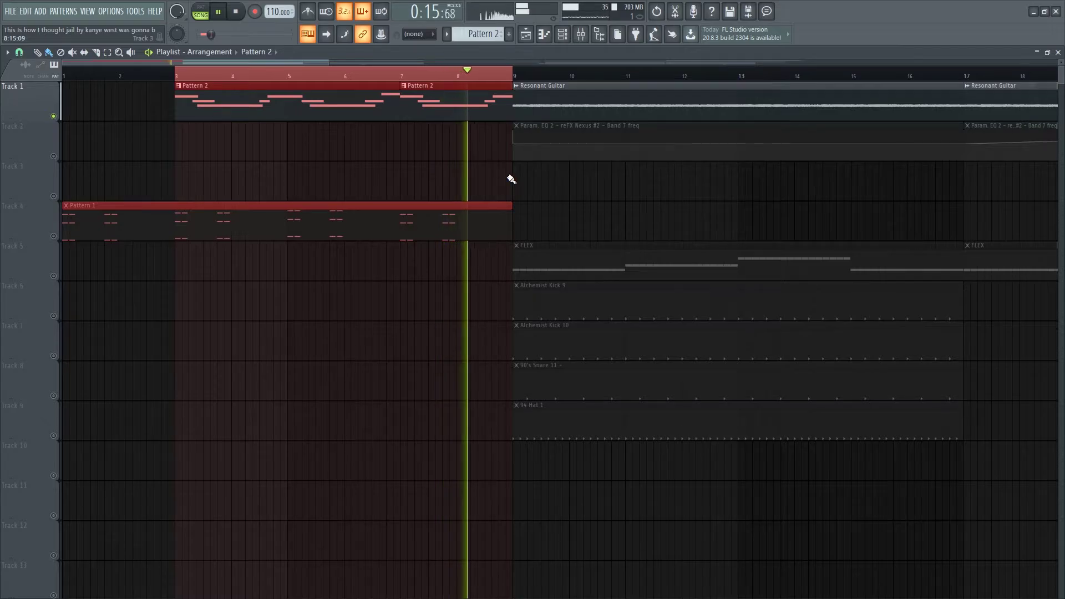
key(space)
Clear the playlist's time selection over bars 3 to 9 and unmute all the tracks
click(376, 64)
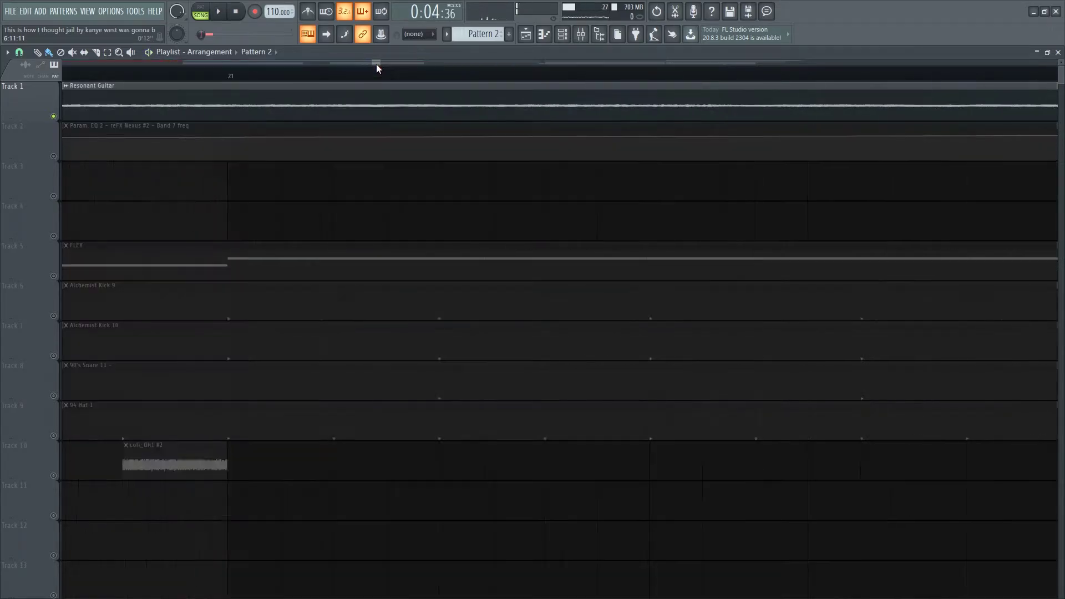
scroll(347, 131, down, 3)
scroll(333, 176, left, 4)
scroll(340, 186, down, 5)
scroll(308, 187, left, 4)
scroll(320, 190, down, 4)
scroll(321, 190, left, 5)
scroll(915, 363, down, 2)
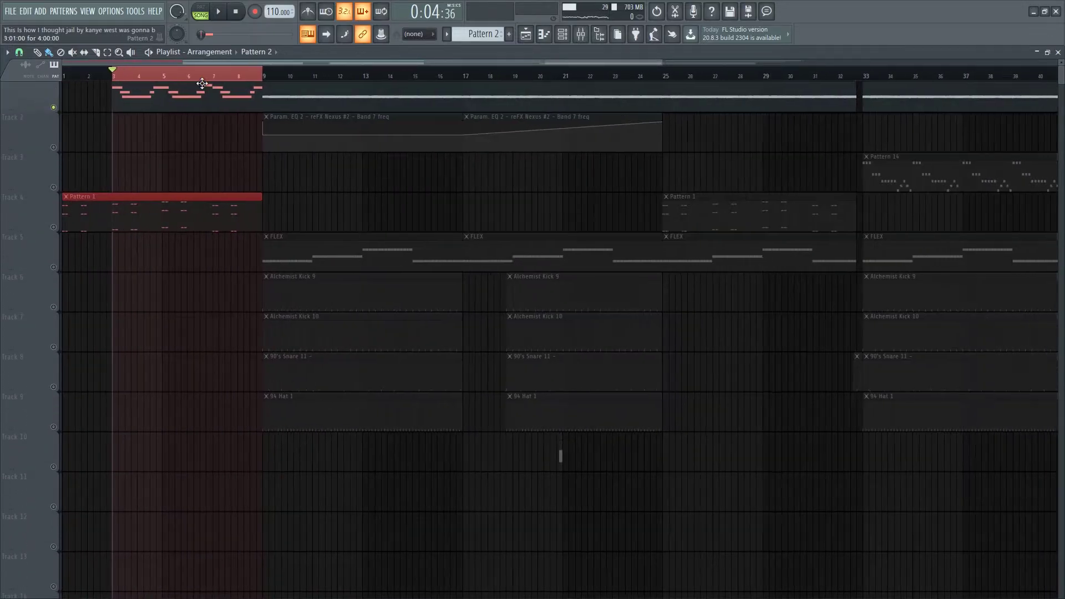
right_click(199, 78)
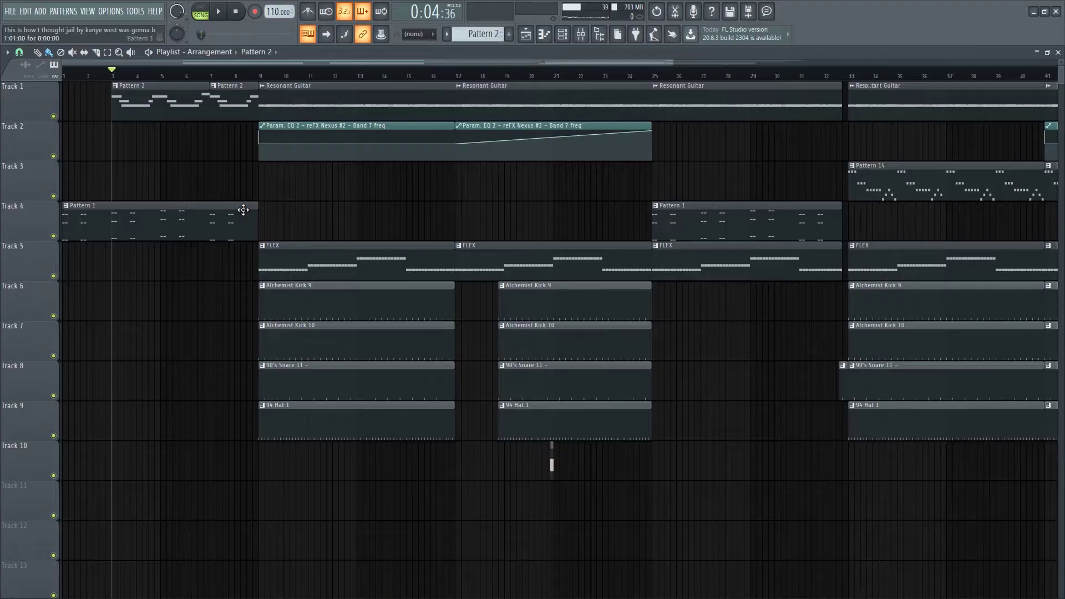
scroll(191, 178, up, 2)
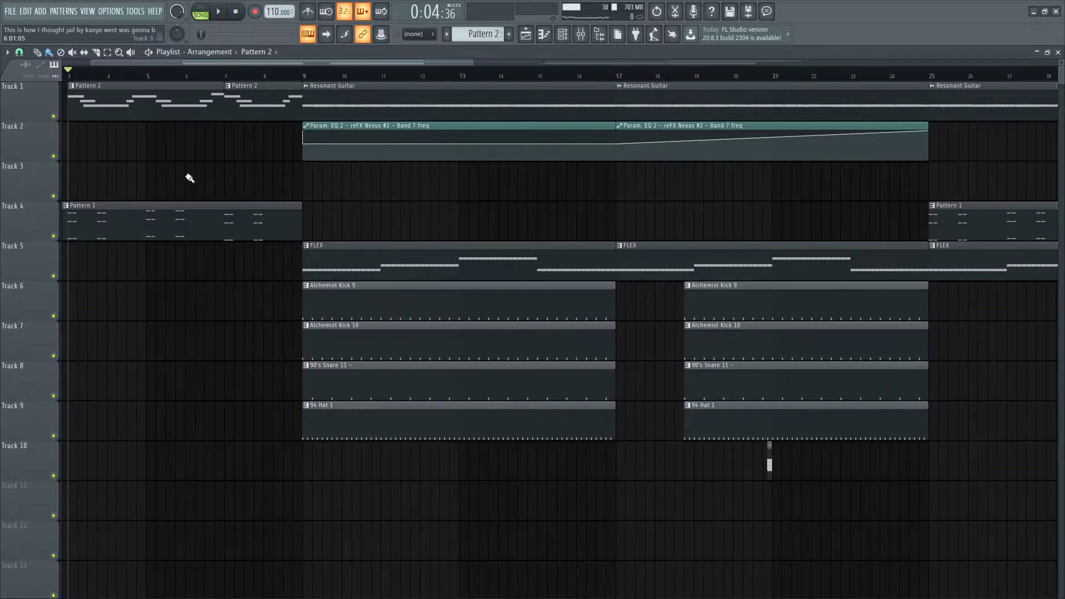
scroll(191, 178, left, 2)
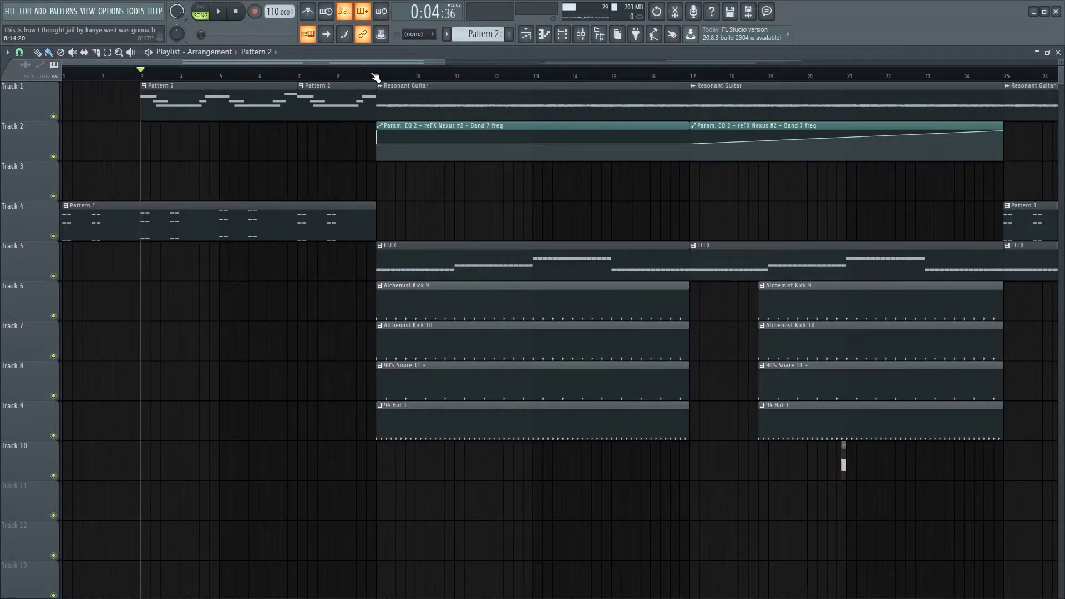
Play the full arrangement from bar 9 where the drums and FLEX come in, and stop it
scroll(382, 77, down, 2)
scroll(397, 221, right, 5)
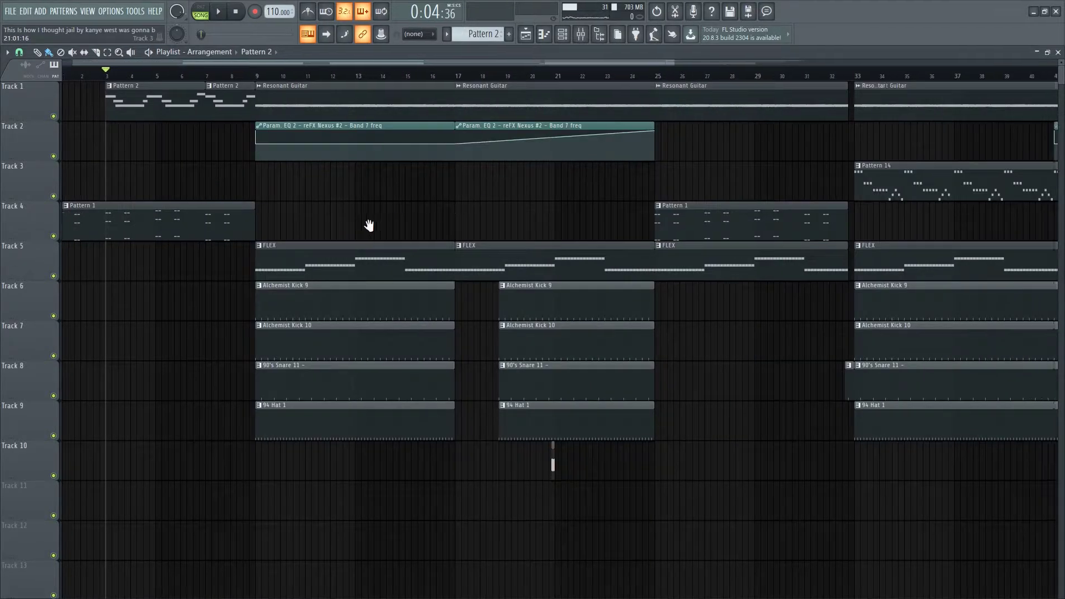
scroll(726, 195, left, 5)
click(263, 76)
key(space)
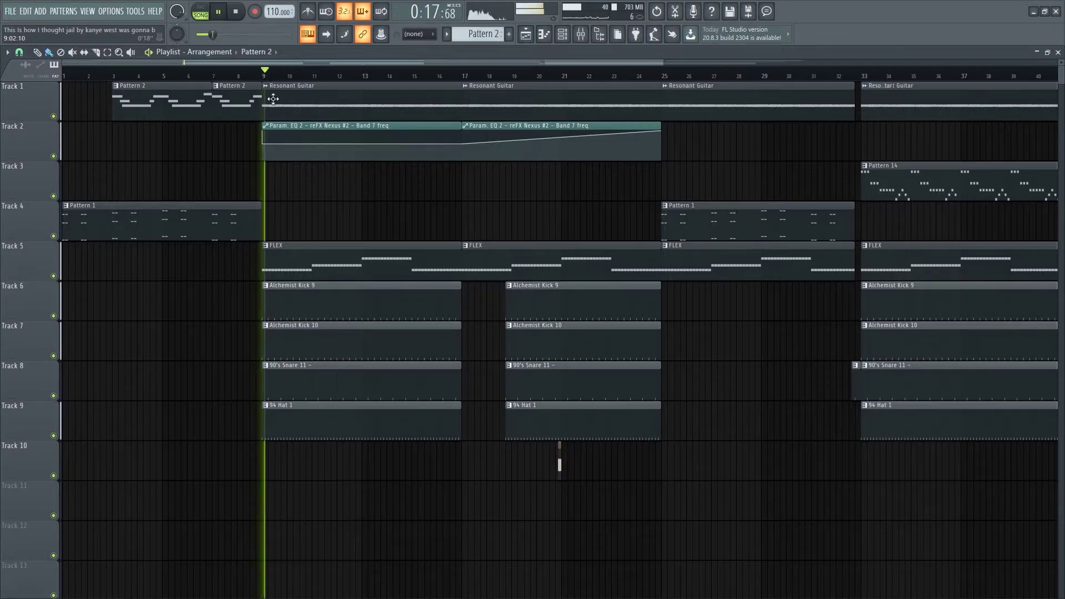
scroll(308, 209, up, 5)
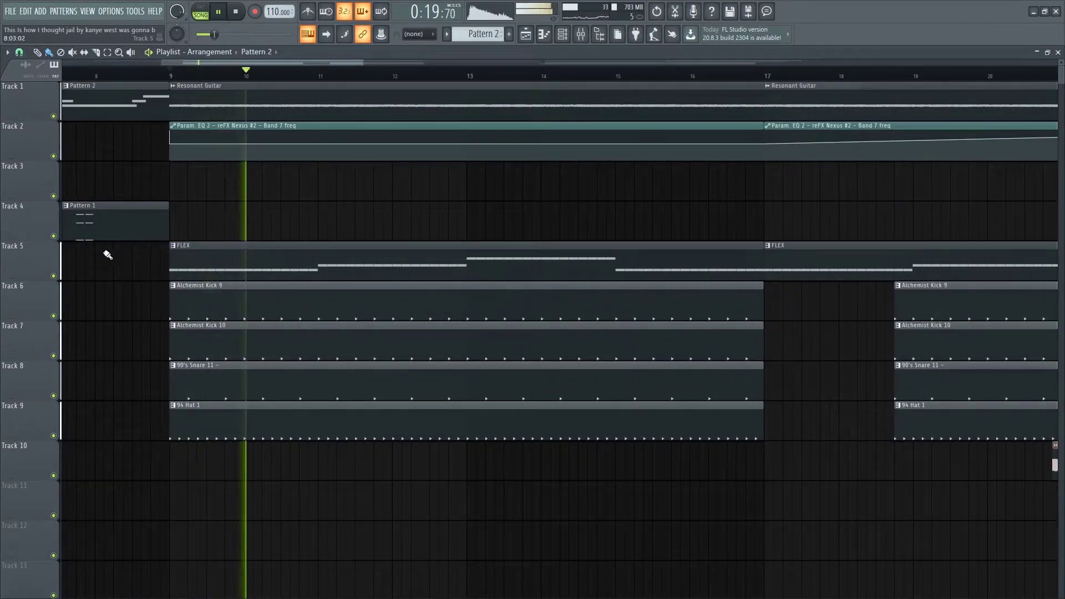
key(space)
Solo the first FLEX clip on Track 5 and play it briefly from bar 9
click(166, 267)
key(space)
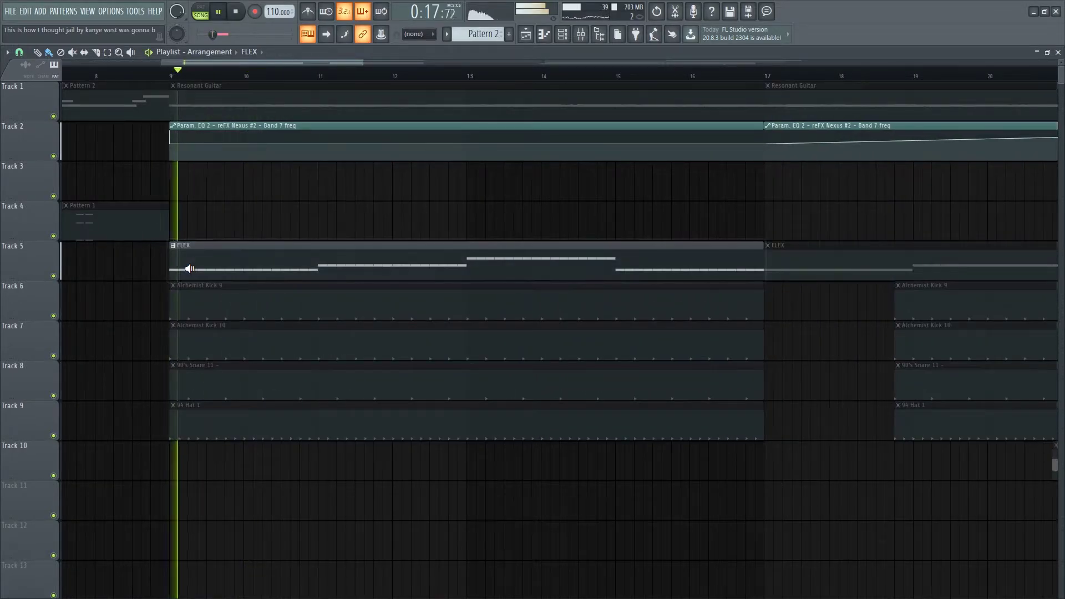
key(space)
Open the first FLEX clip in the piano roll and remove the stray note at the end of bar 1
double_click(189, 268)
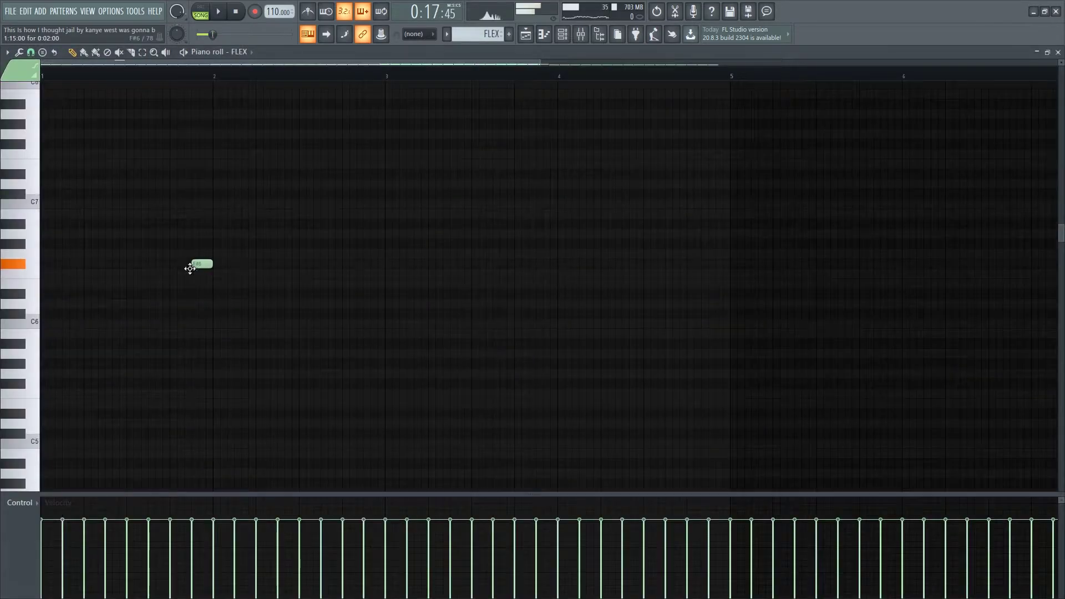
right_click(194, 265)
Inspect the Angular Concept preset used by the FLEX channel and close the plugin and piano roll
key(F6)
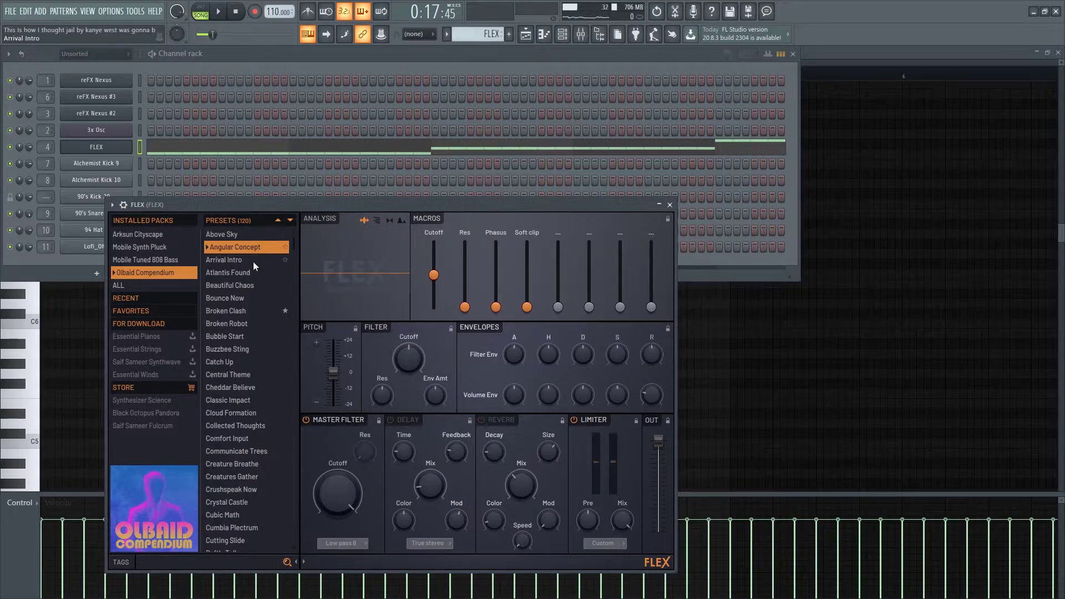
click(670, 206)
key(F7)
key(F7)
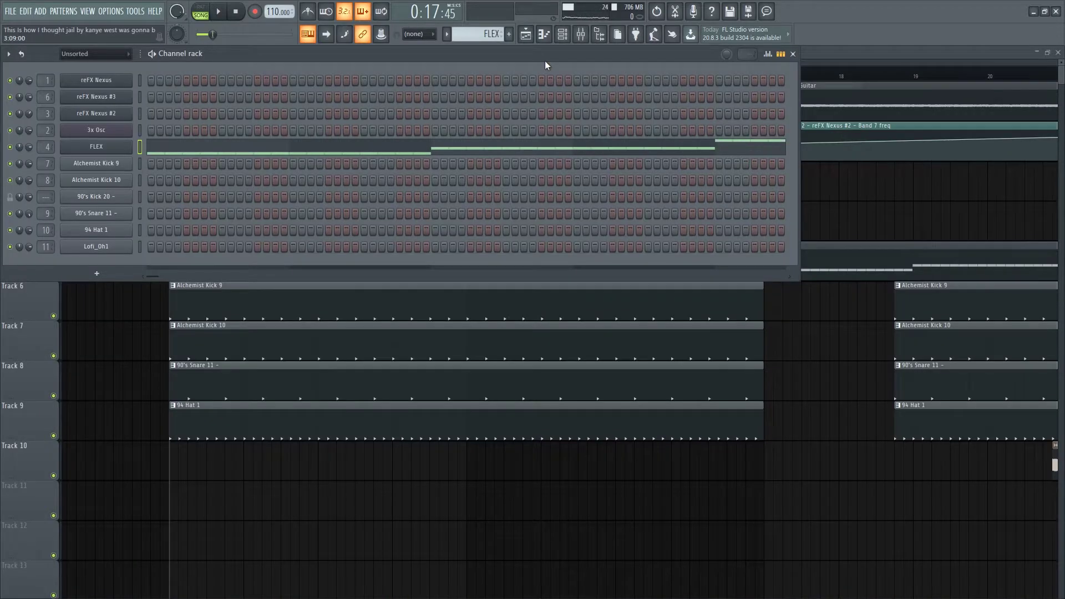
Open the mixer and show the FLEX insert's Fruity parametric EQ 2 maximized to examine its curve
click(580, 34)
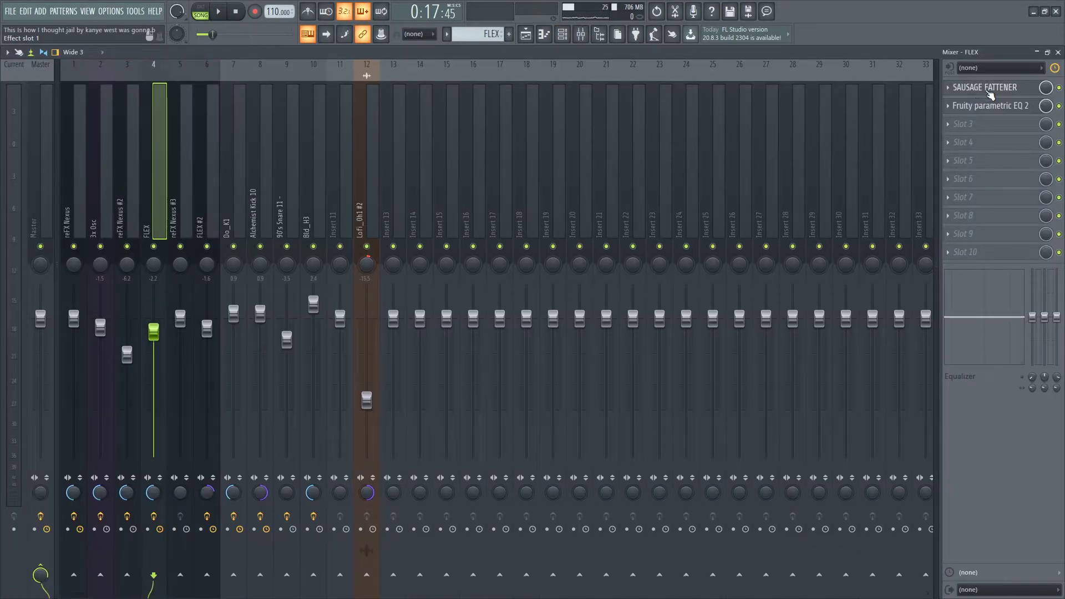
click(987, 105)
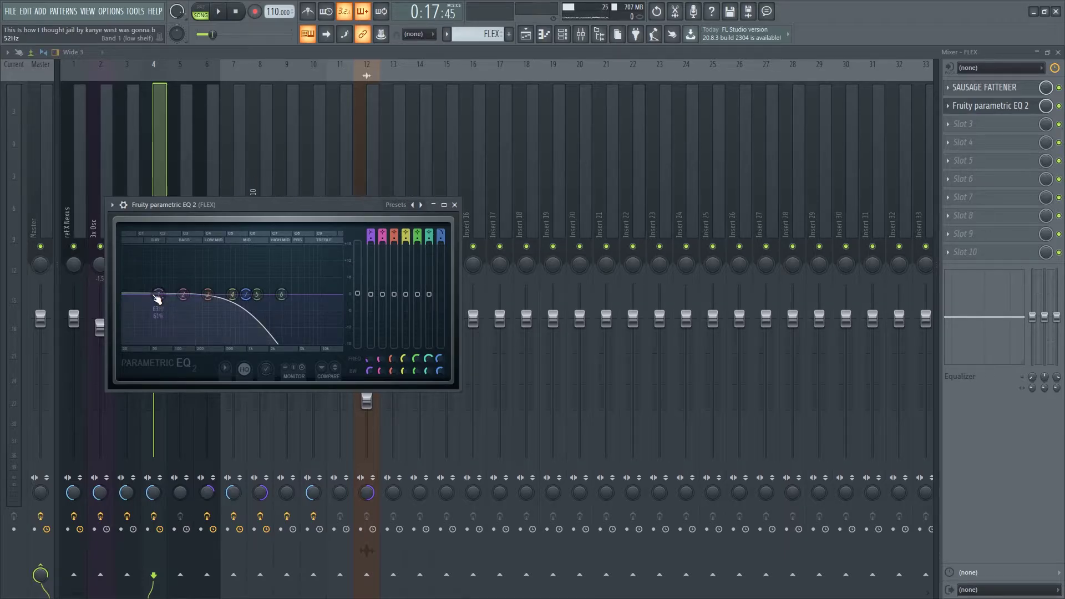
click(443, 204)
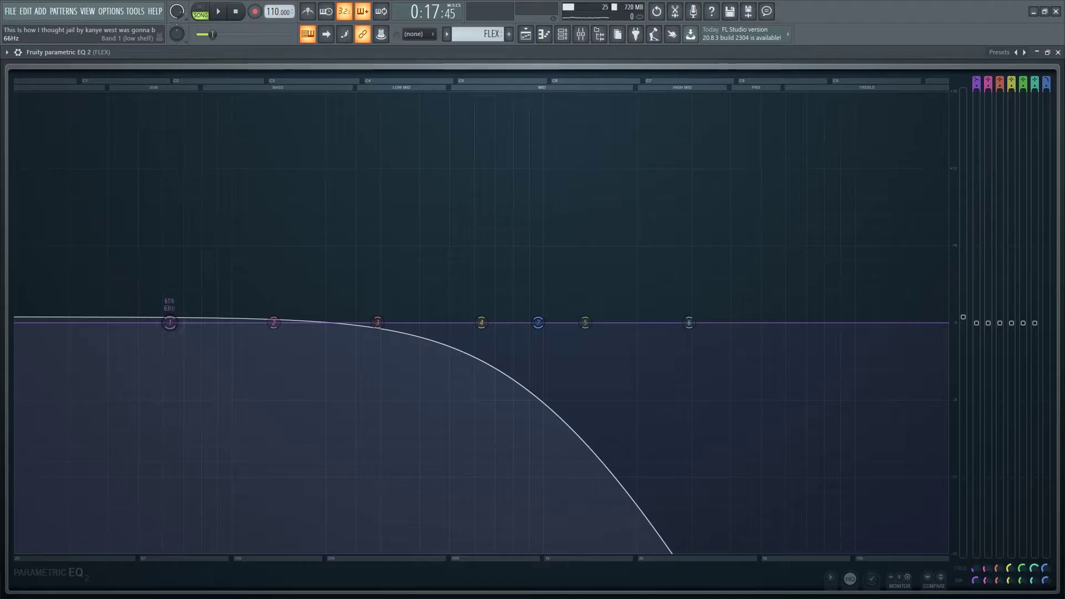
Try raising low-shelf band 1 in the FLEX insert's EQ and undo the change
drag(170, 323, 174, 280)
key(ctrl+z)
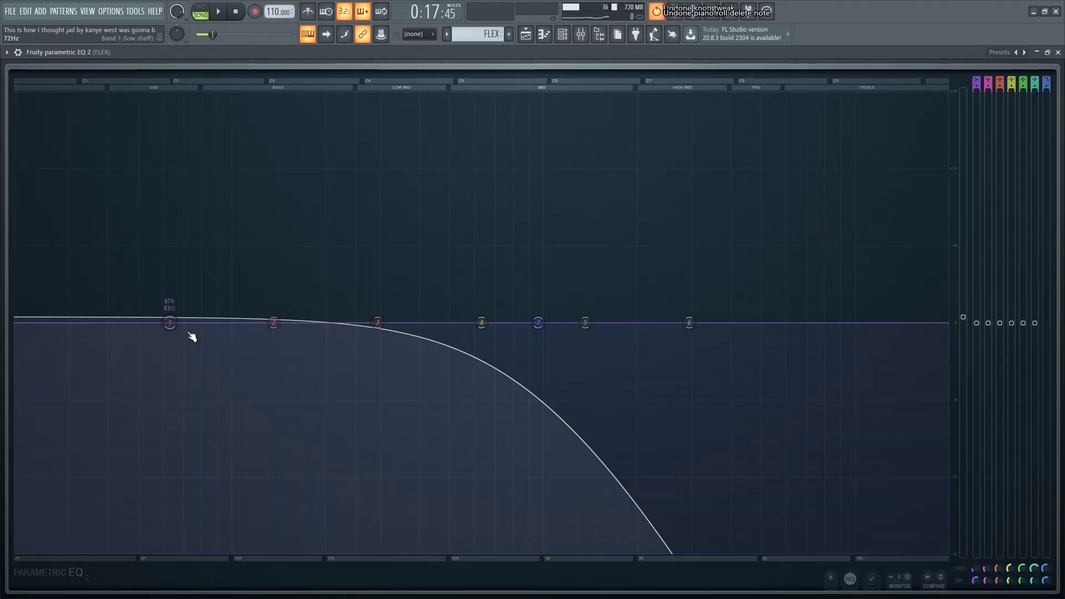
Close the EQ, the mixer and the channel rack to return to the playlist
click(1058, 52)
click(1057, 52)
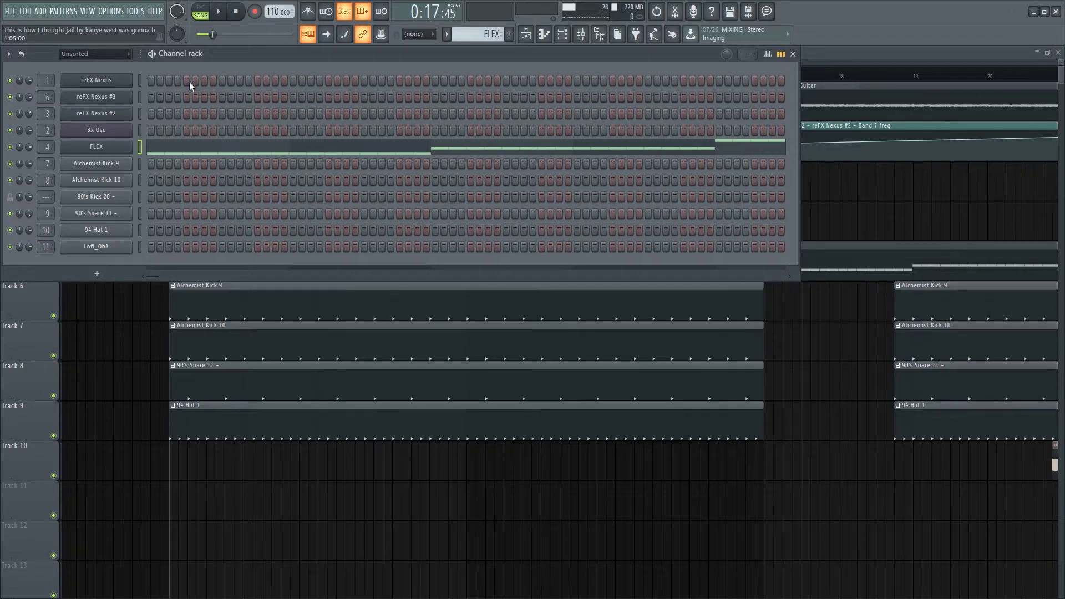
key(F6)
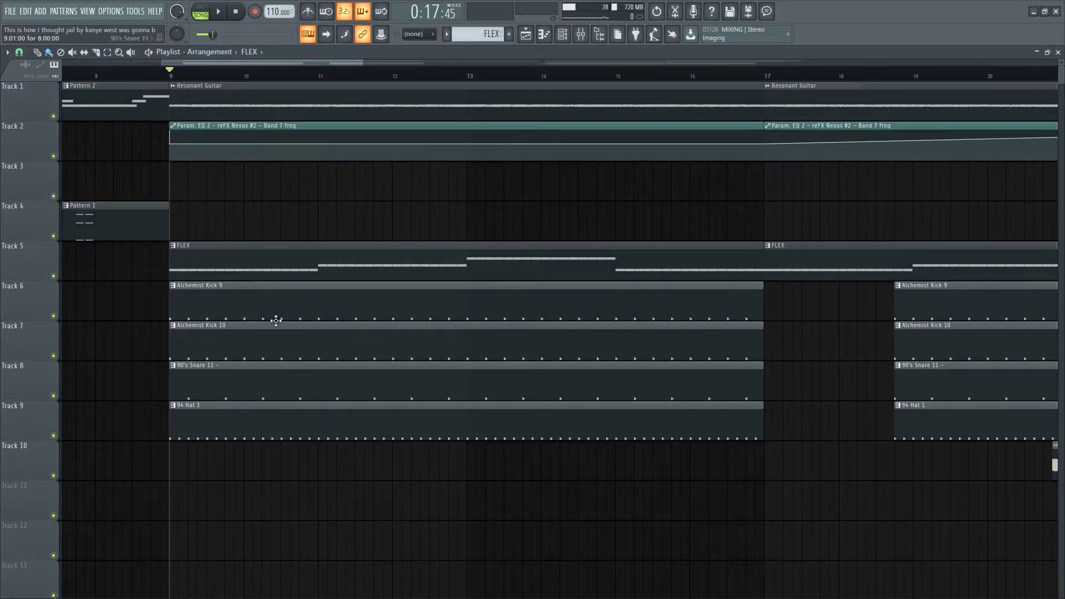
click(223, 92)
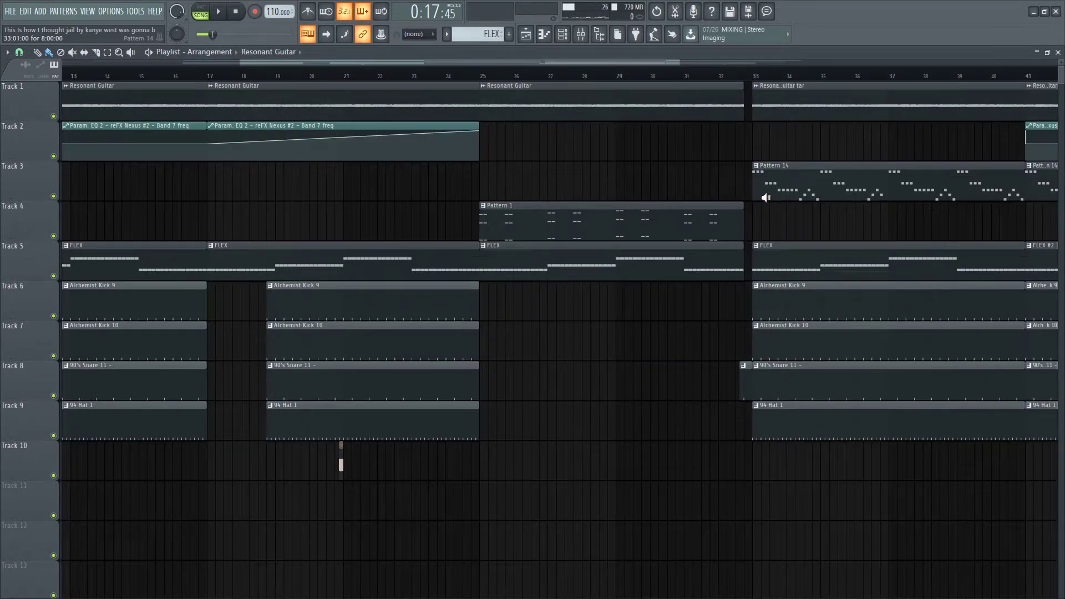
click(766, 197)
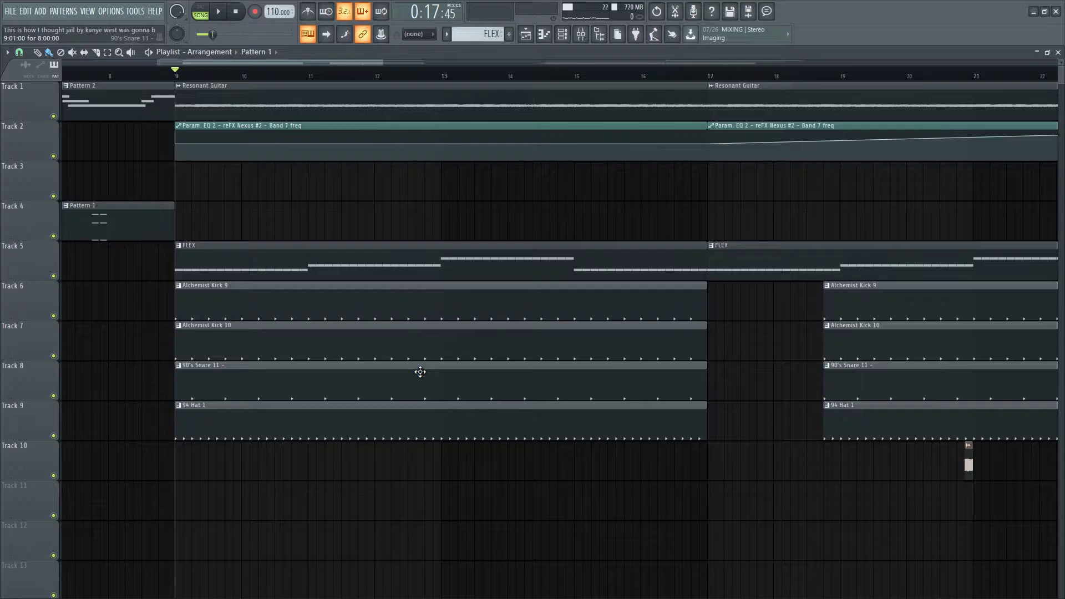
Solo Track 5 and play the FLEX part alone from bar 9
scroll(454, 318, up, 1)
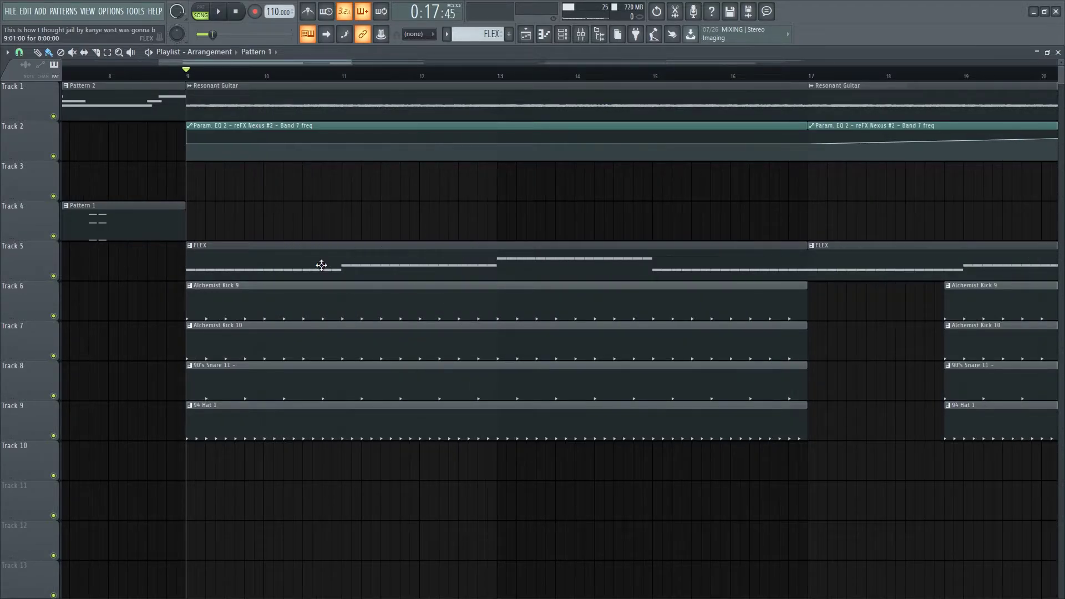
right_click(55, 275)
key(space)
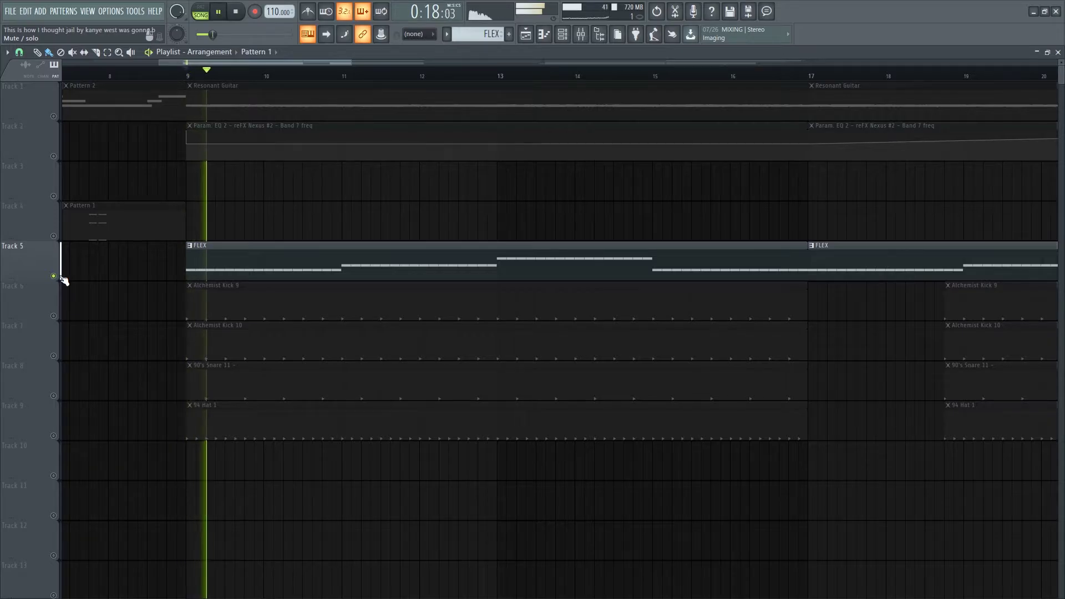
Open the first FLEX clip in the piano roll, examine its repeated bass notes during playback, and stop and close it
double_click(207, 253)
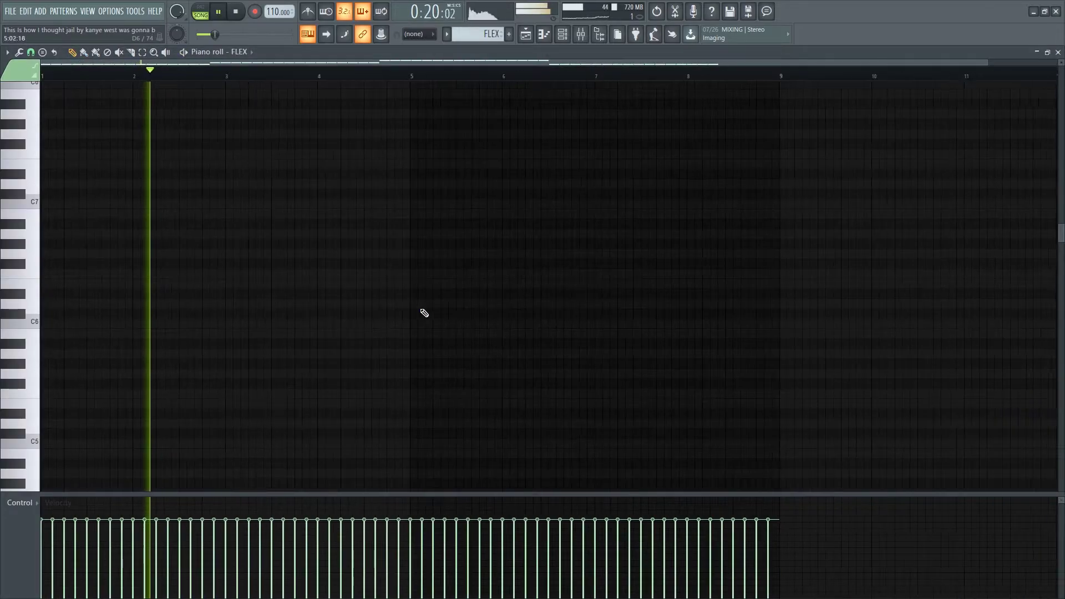
scroll(388, 324, down, 4)
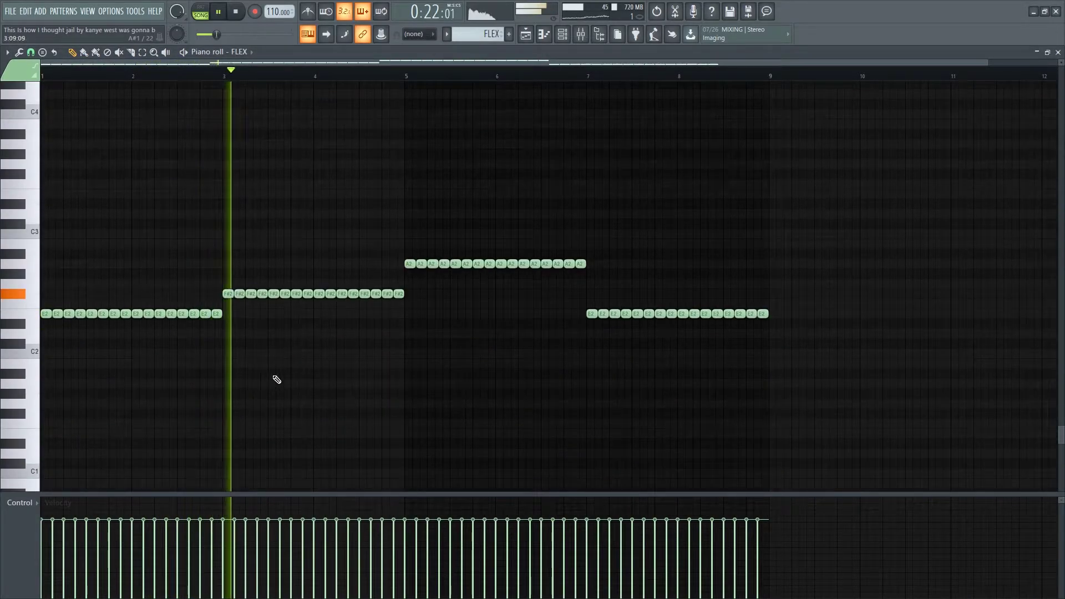
scroll(266, 366, down, 3)
ctrl+scroll(250, 355, up, 3)
ctrl+scroll(521, 355, down, 2)
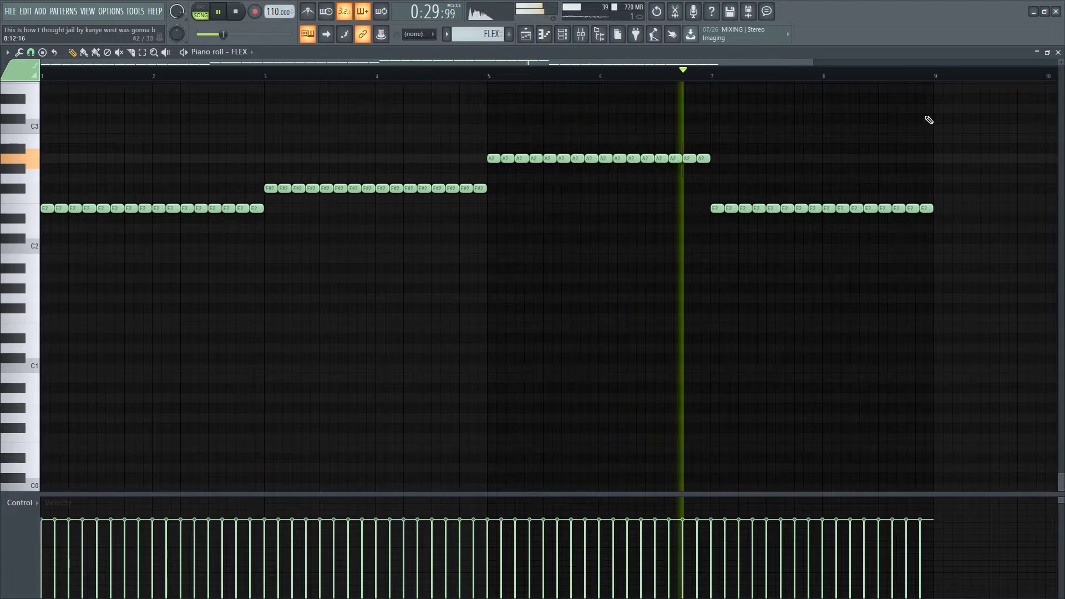
key(space)
click(1058, 52)
Solo Track 6 and play the Alchemist Kick 9 pattern from bar 9
click(547, 574)
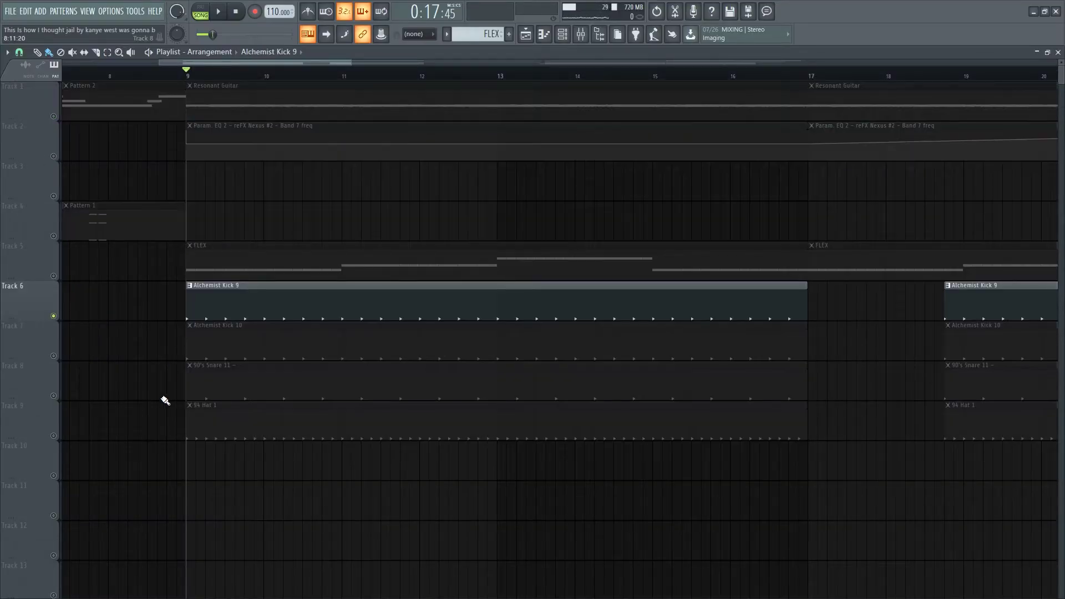
scroll(164, 399, up, 2)
key(space)
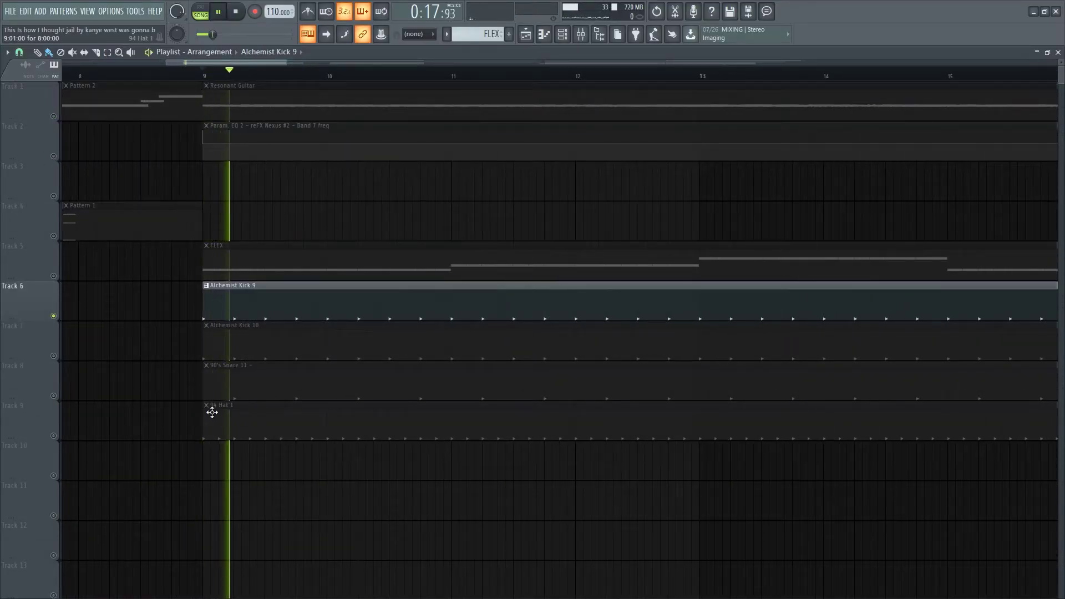
Unmute Track 7 beside Track 6 and play the Alchemist Kick 9 and Kick 10 patterns together from bar 9
click(53, 356)
scroll(408, 330, down, 2)
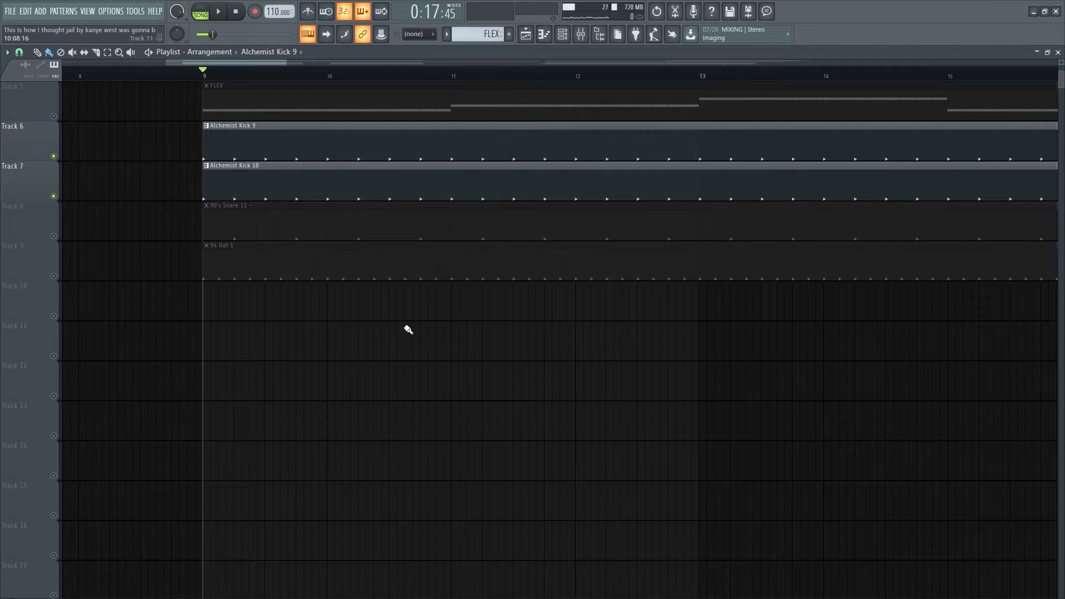
key(space)
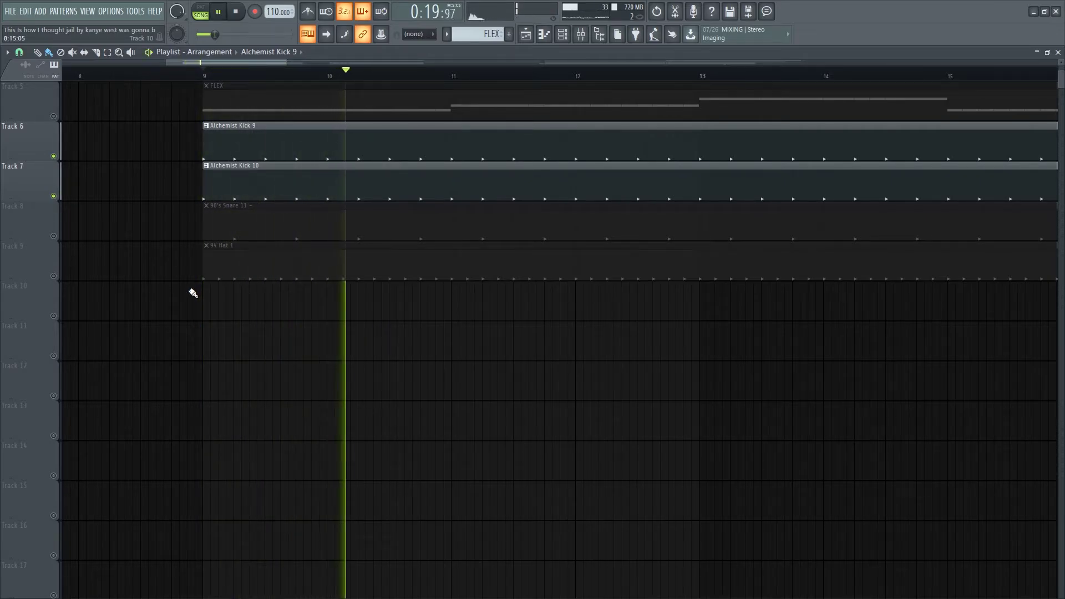
key(space)
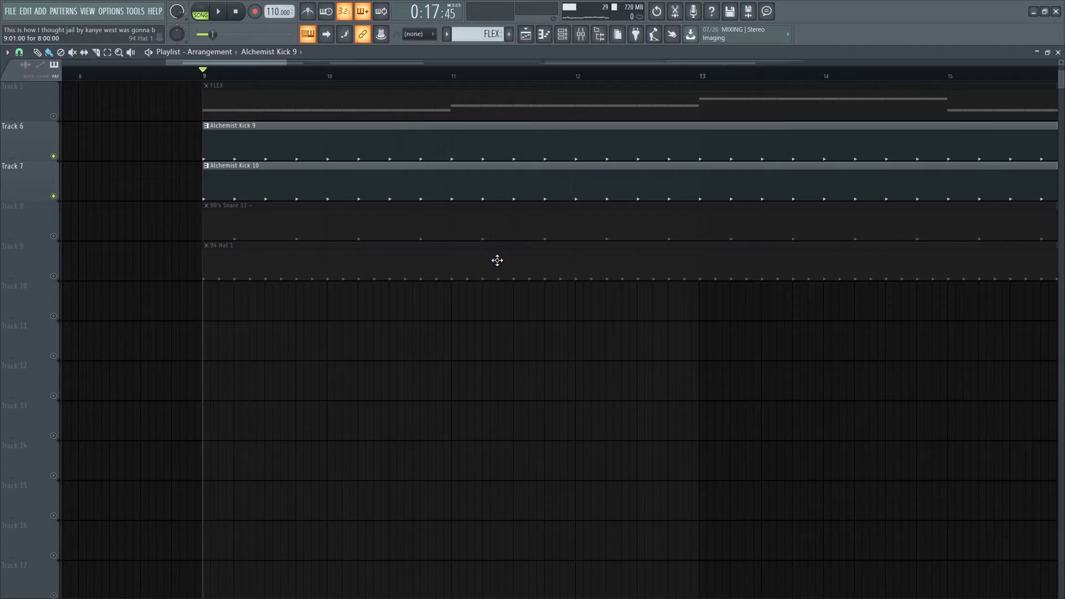
Play the full arrangement with all tracks enabled over the selected section starting at bar 9
scroll(496, 260, down, 3)
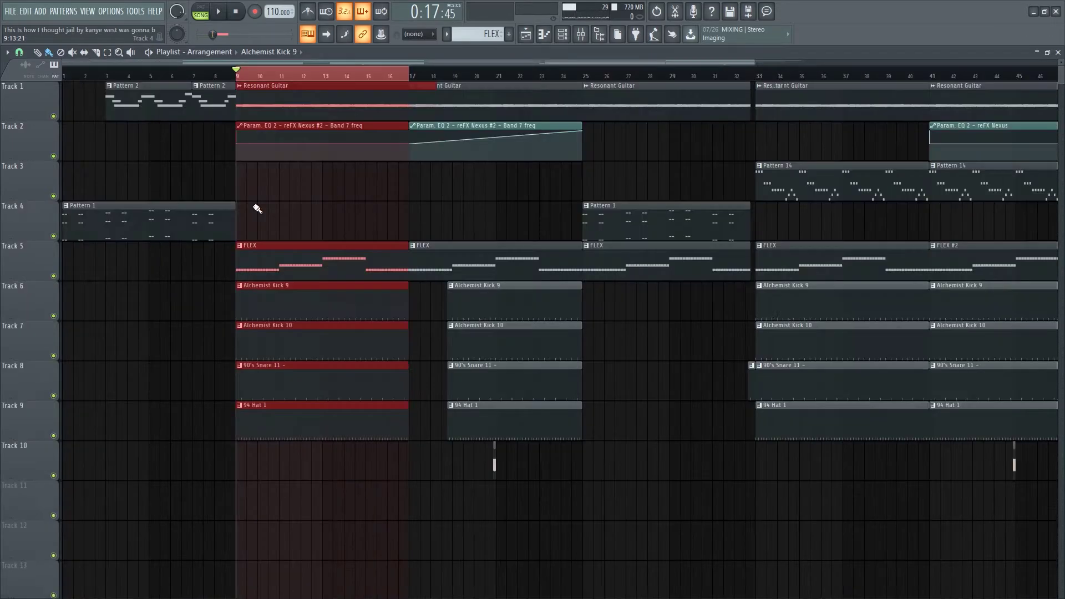
scroll(255, 207, up, 3)
drag(294, 180, 408, 146)
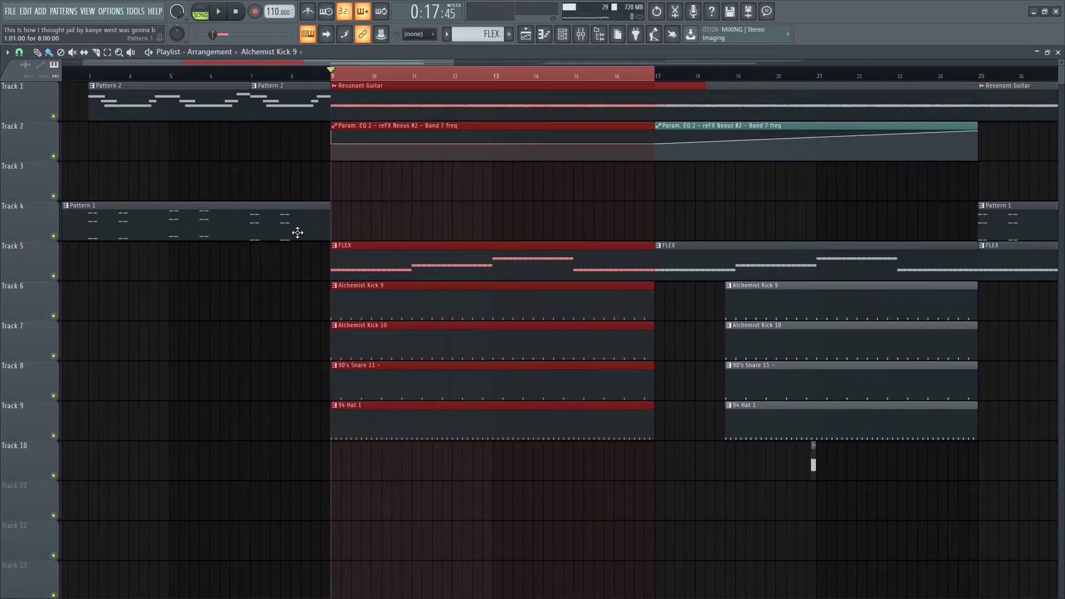
key(space)
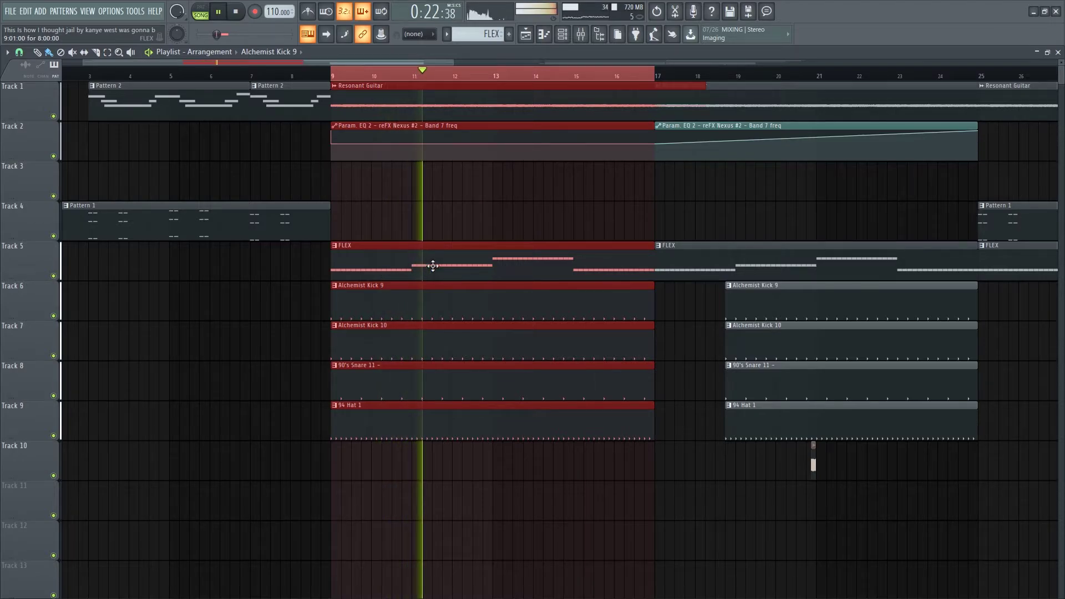
key(space)
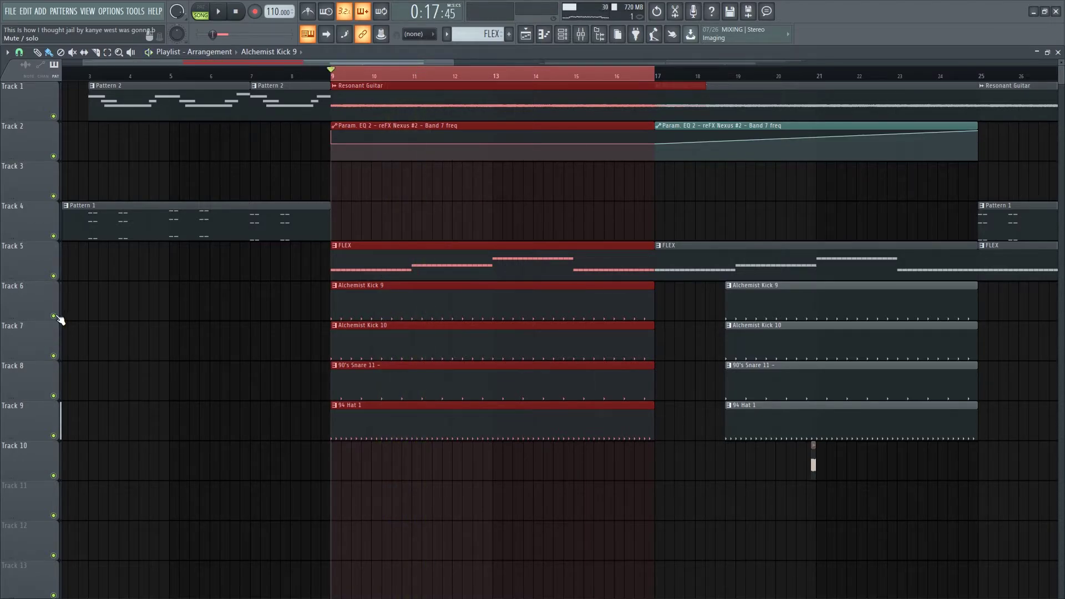
Mute the kicks on Tracks 6 and 7, play the section without them, and unmute both tracks
click(54, 316)
click(54, 356)
key(space)
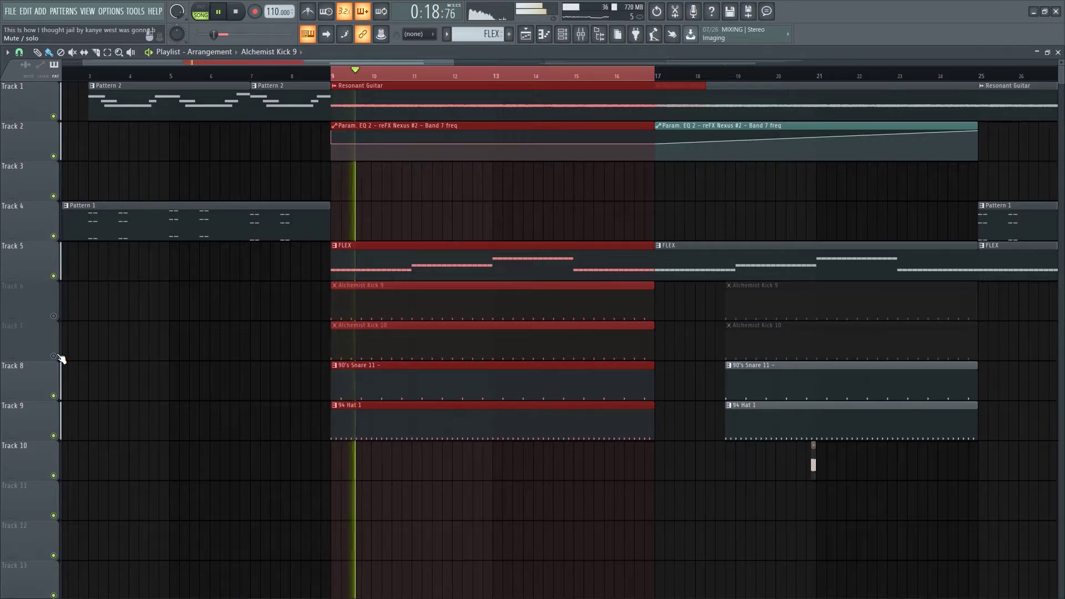
scroll(47, 378, down, 1)
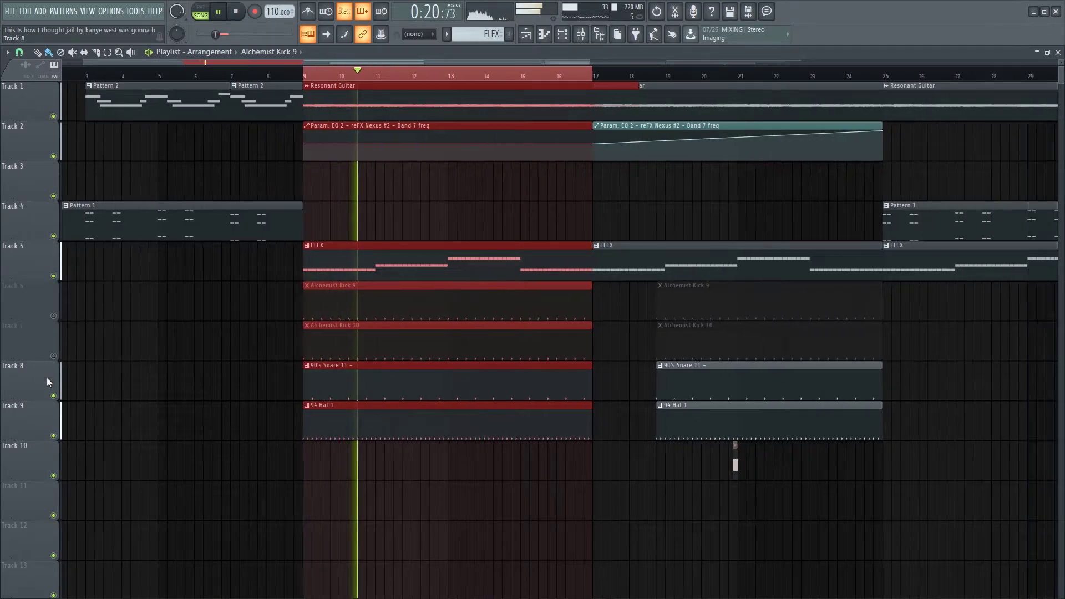
scroll(46, 382, down, 1)
key(space)
click(53, 316)
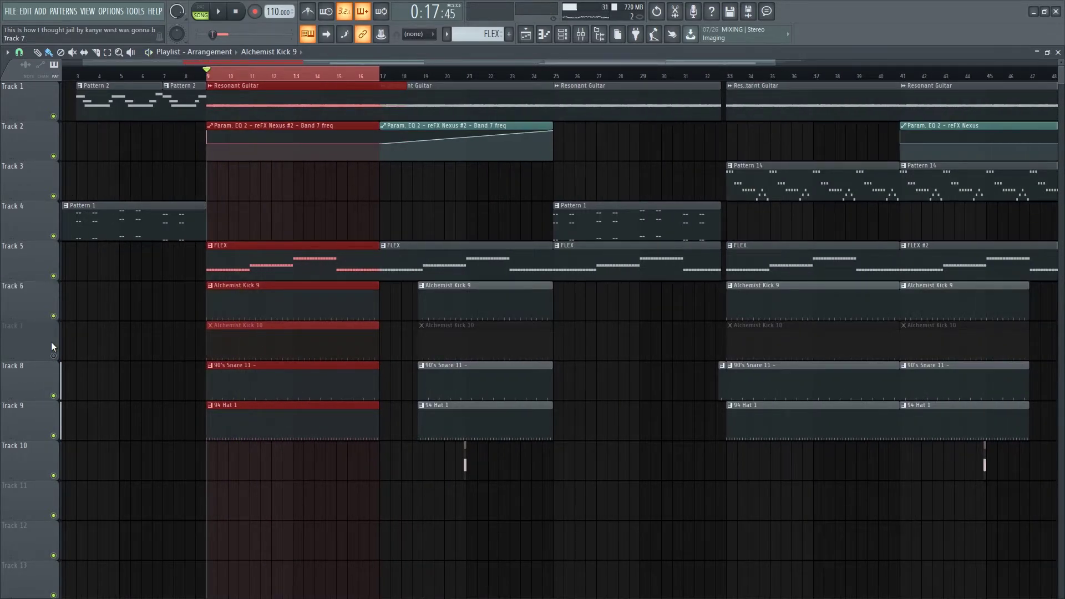
click(53, 356)
Clear the time selection, solo Track 8 and play the 90's Snare 11 pattern alone from bar 9
ctrl+click(231, 69)
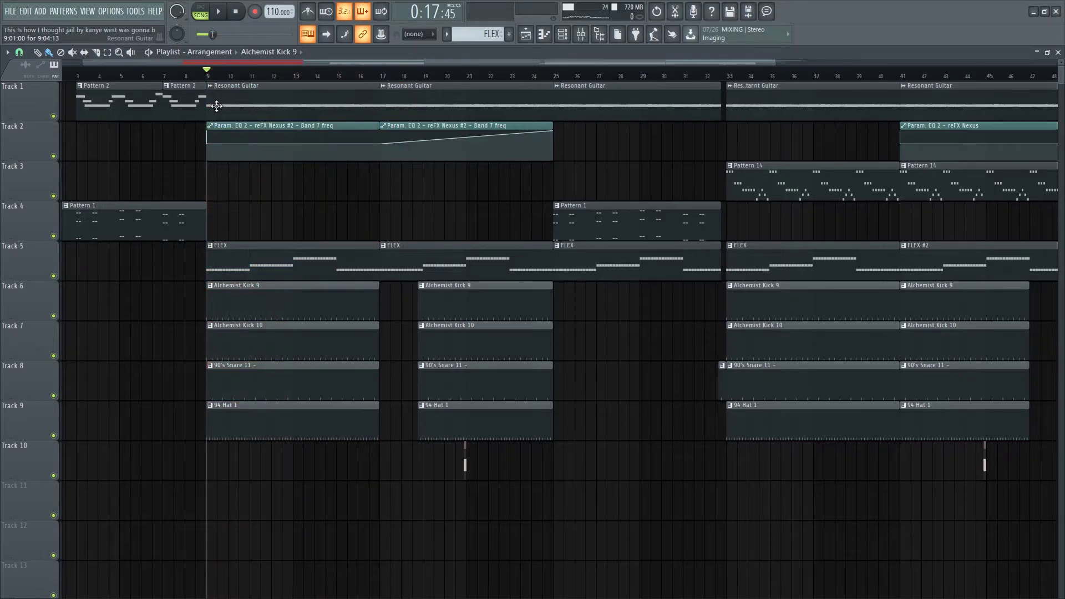
scroll(214, 105, up, 3)
scroll(366, 244, left, 4)
scroll(471, 267, up, 3)
scroll(555, 300, down, 3)
scroll(504, 383, up, 3)
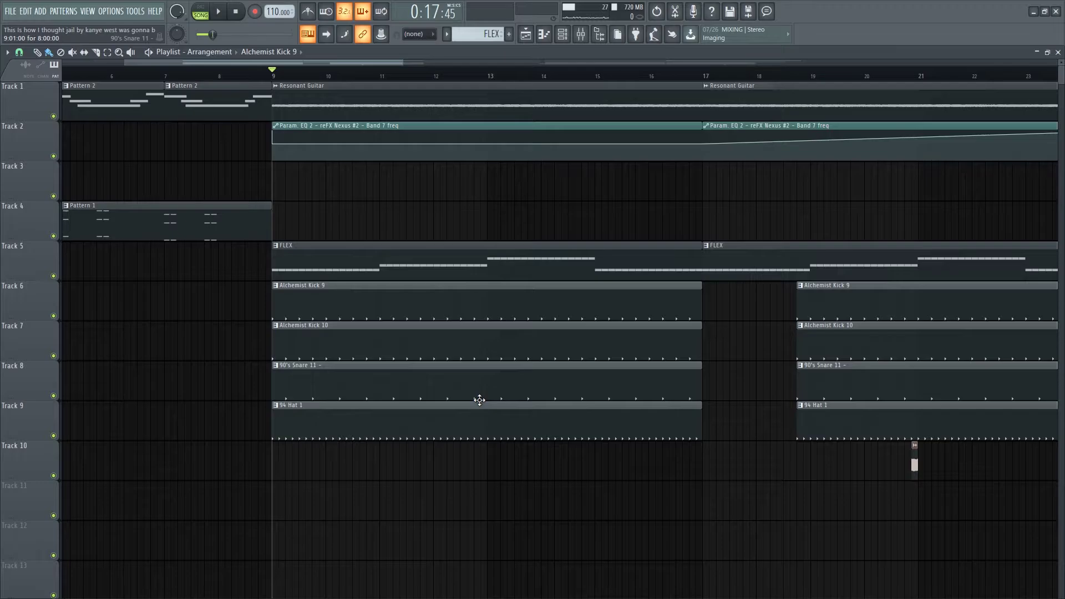
right_click(53, 396)
key(space)
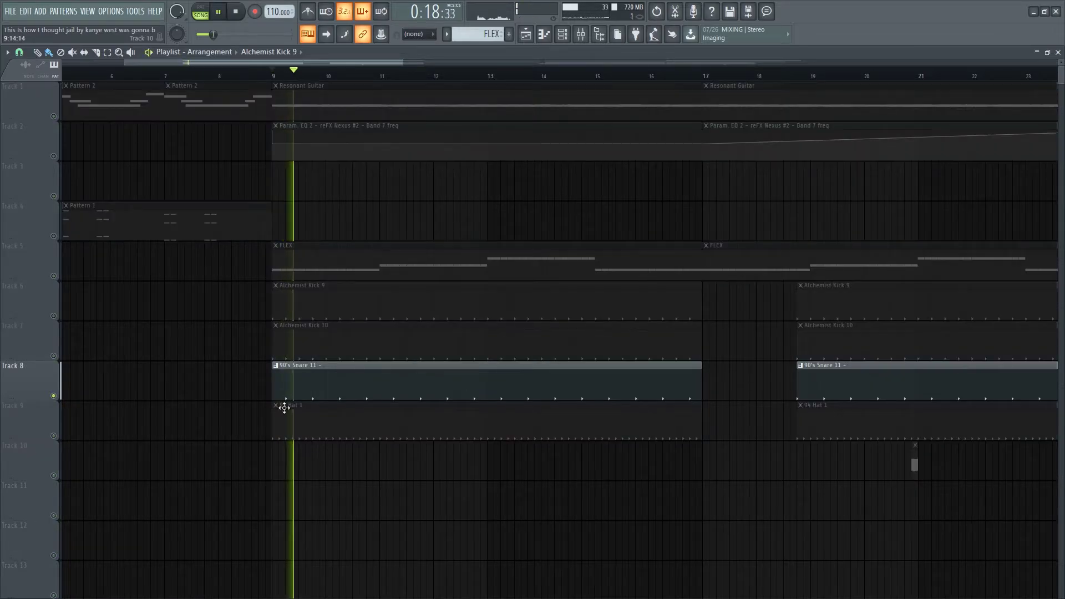
Select the 90's Snare 11 pattern, open its mixer insert and examine the Fruity Reeverb settings during playback
click(351, 392)
click(581, 34)
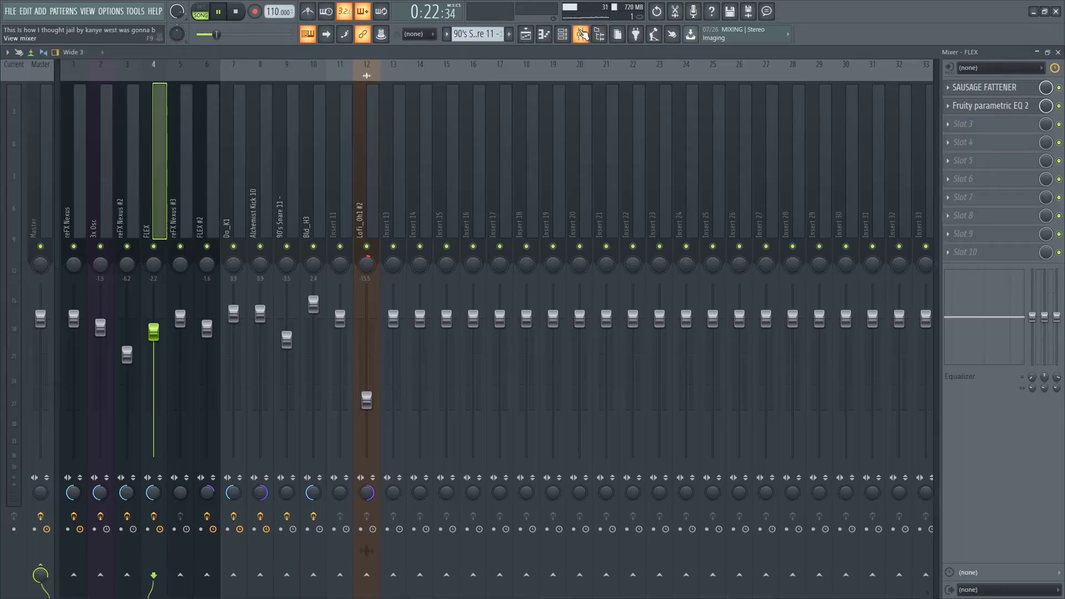
click(286, 90)
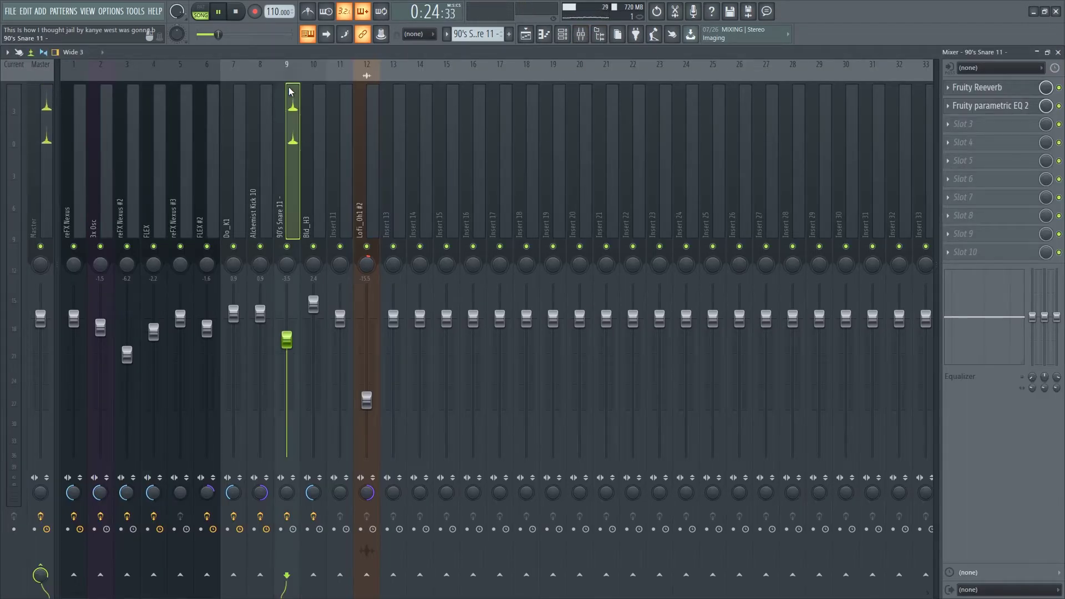
click(969, 89)
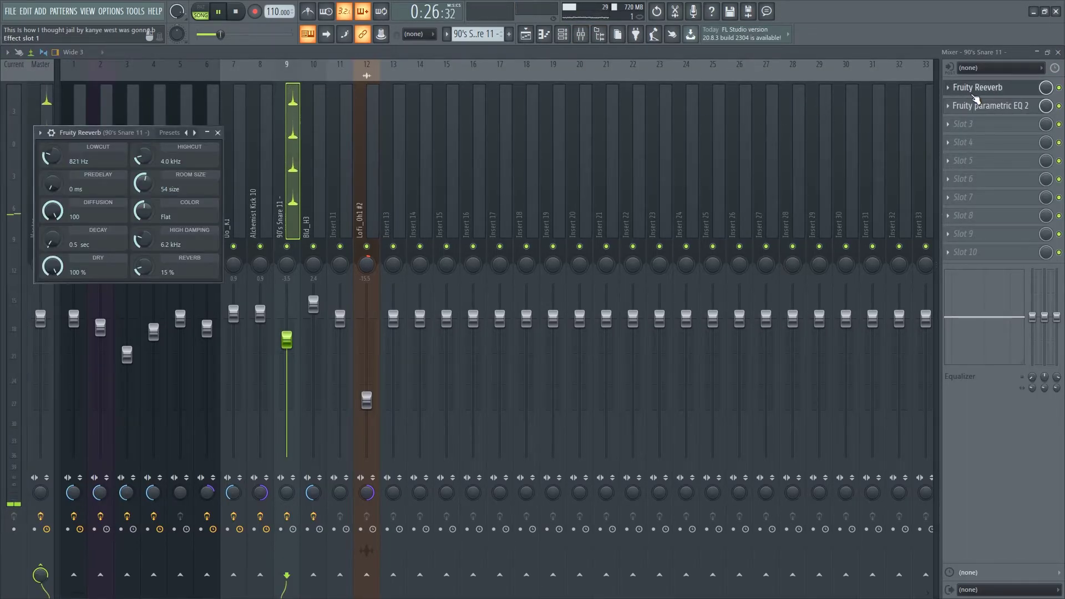
drag(119, 132, 322, 176)
click(421, 177)
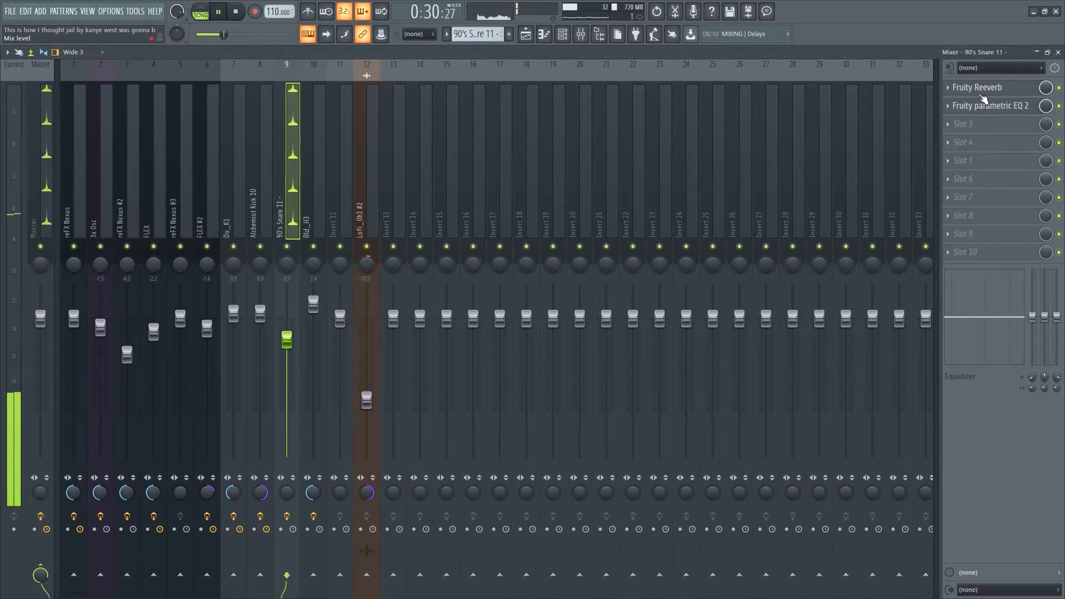
Open the snare's Fruity parametric EQ 2, examine its low-cut curve and close it
click(988, 107)
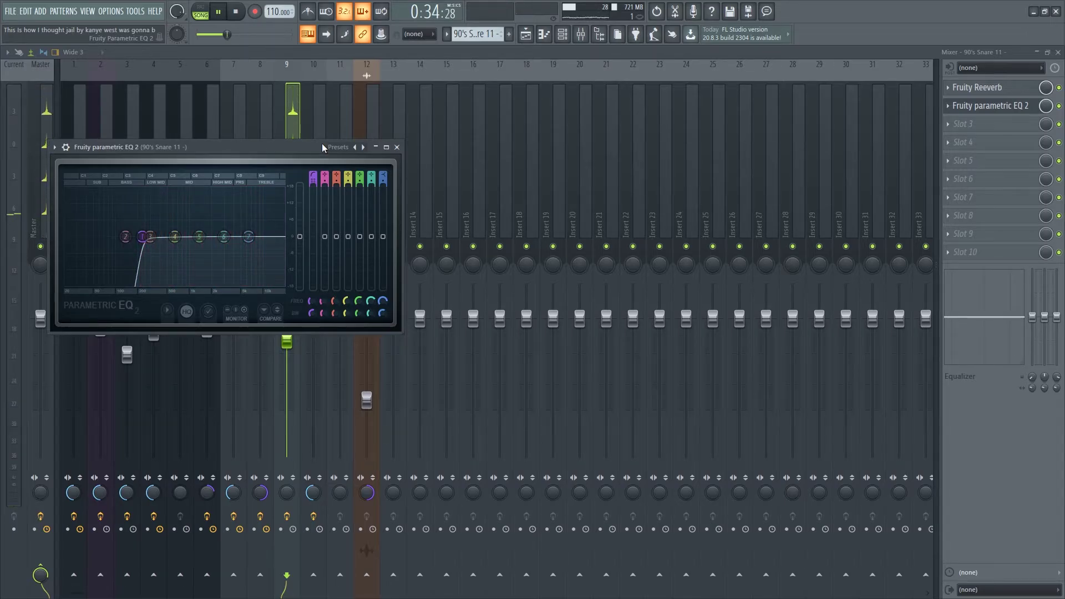
drag(263, 159, 292, 162)
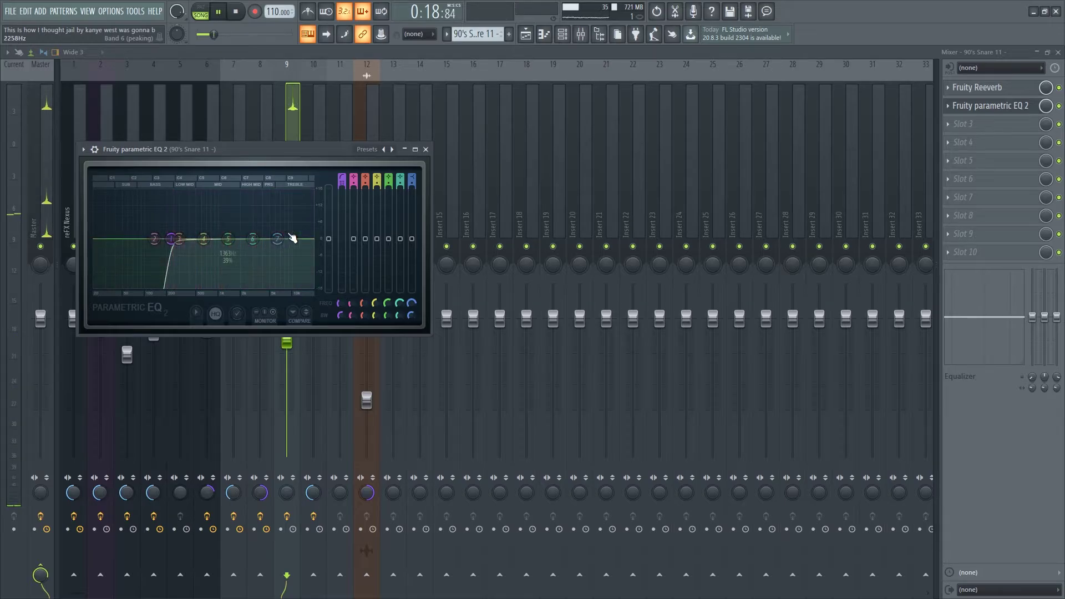
click(425, 149)
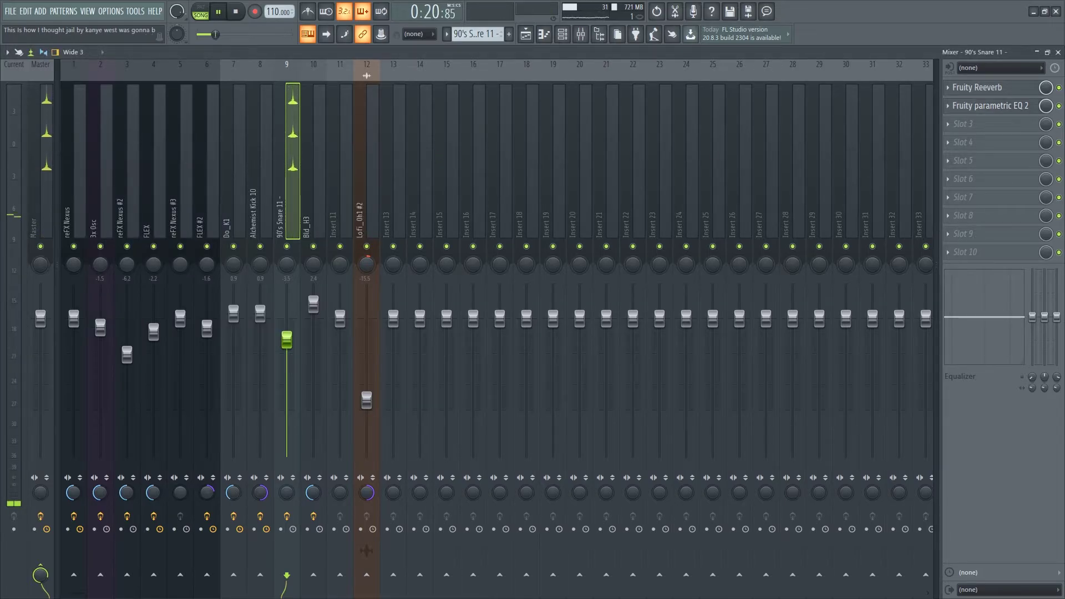
Close the mixer, add Track 5's FLEX part to the soloed snare and stop playback
click(1057, 52)
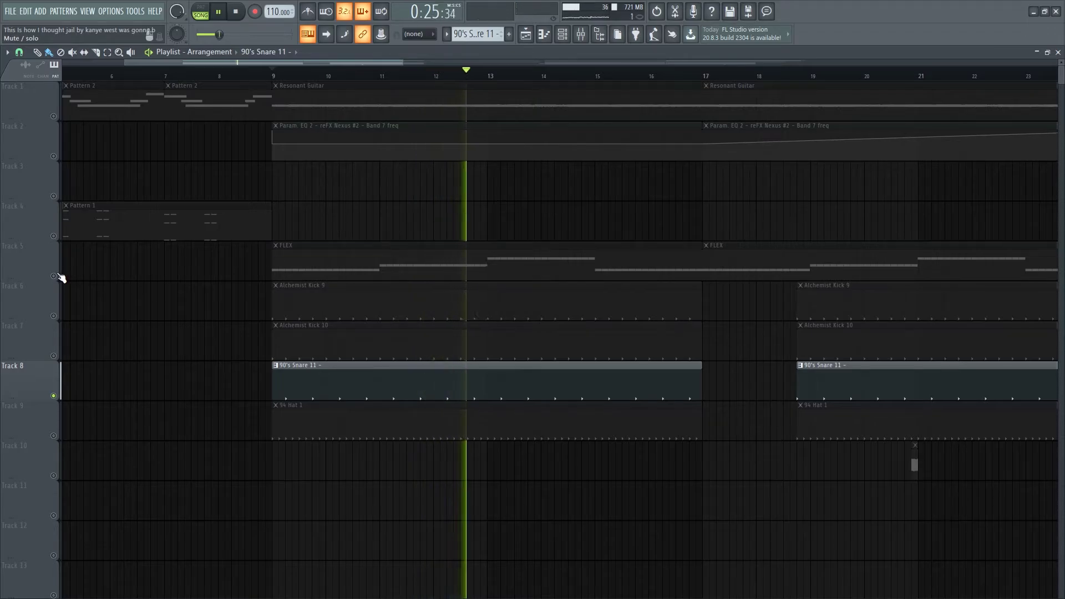
click(56, 275)
key(space)
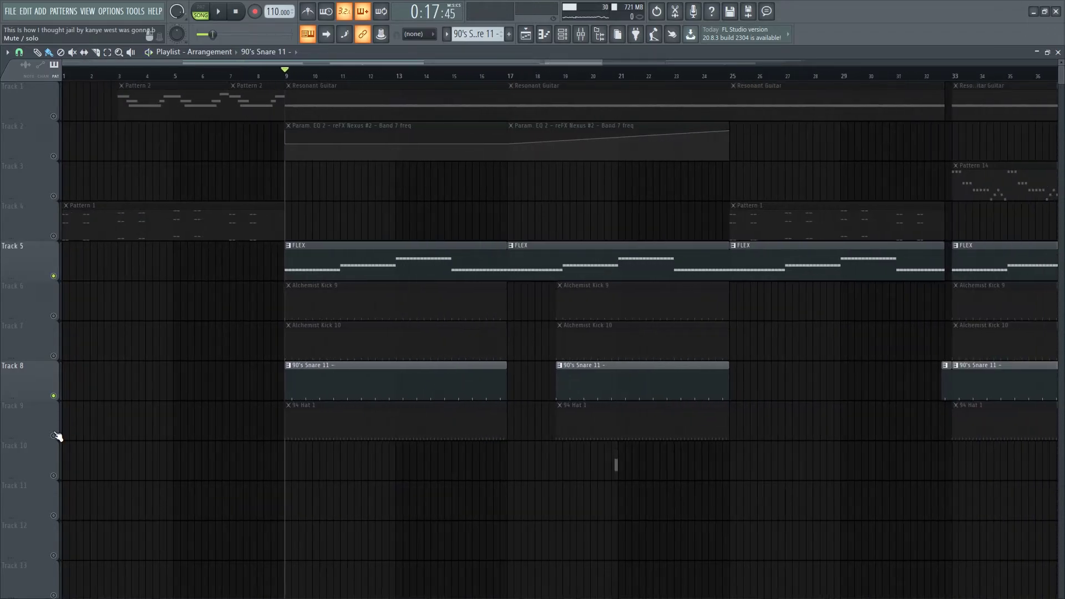
Solo Track 9 and check the effects on the Bld_H3 mixer insert before returning to the playlist
right_click(53, 436)
key(F9)
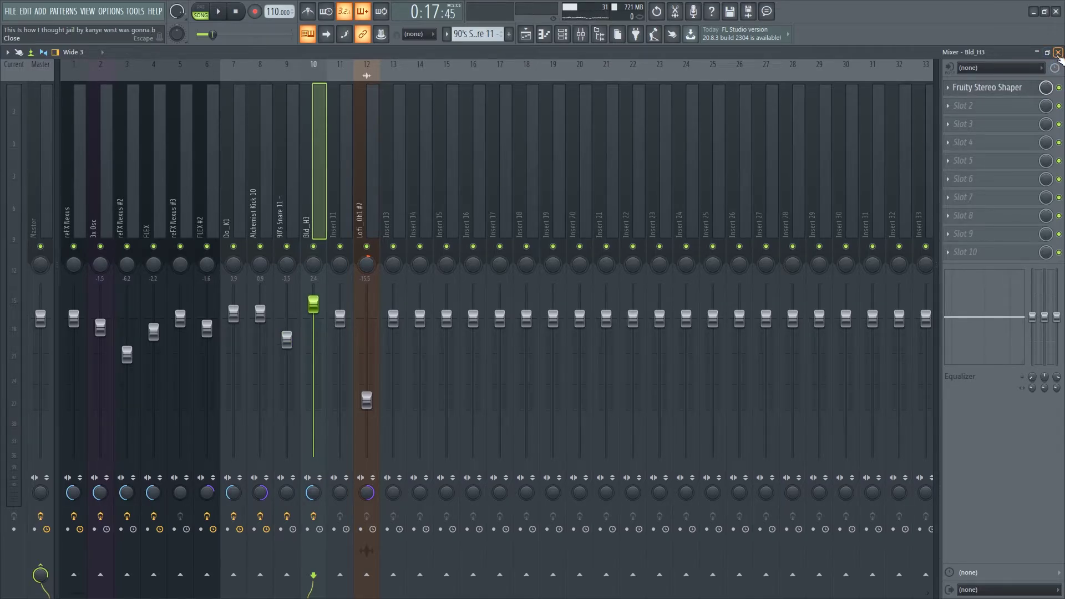
click(1058, 52)
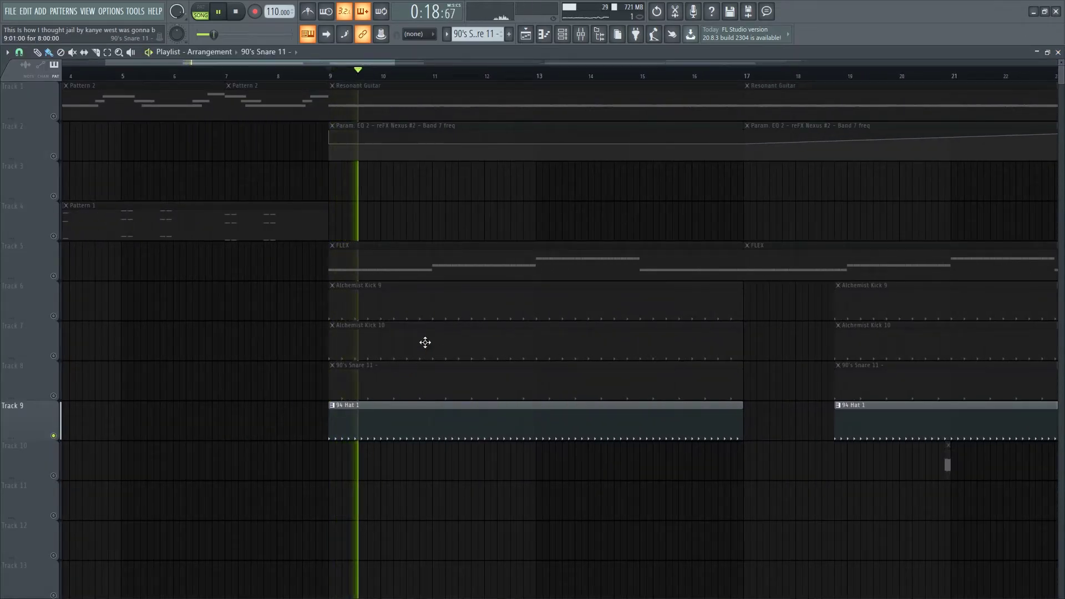
Open the first 94 Hat 1 clip in the piano roll and examine its hi-hat notes and velocities during playback
double_click(371, 431)
scroll(405, 410, down, 2)
scroll(502, 333, up, 3)
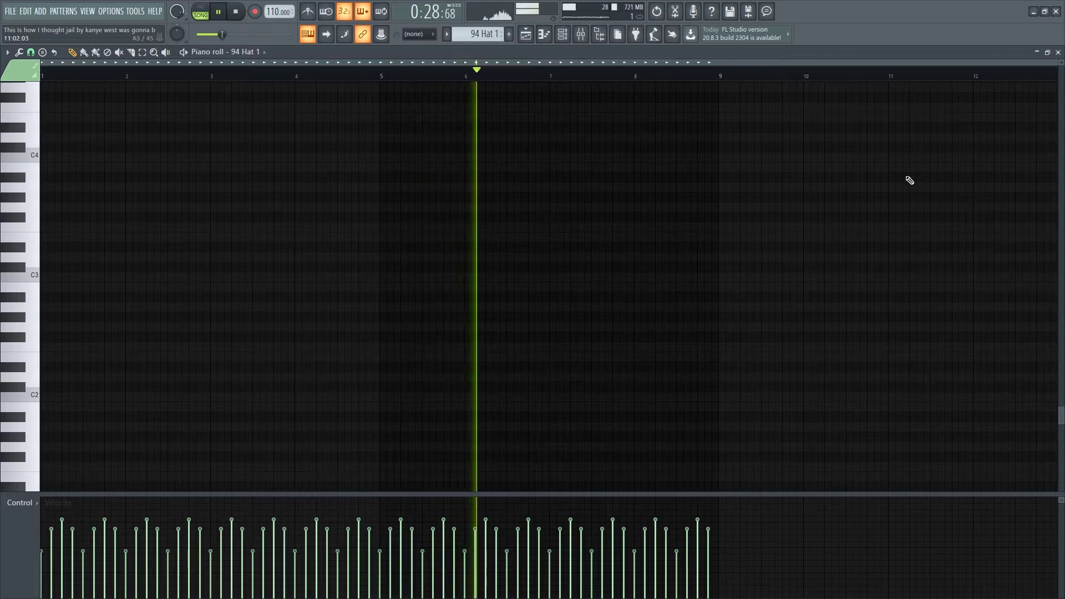
scroll(699, 274, up, 4)
scroll(682, 270, up, 5)
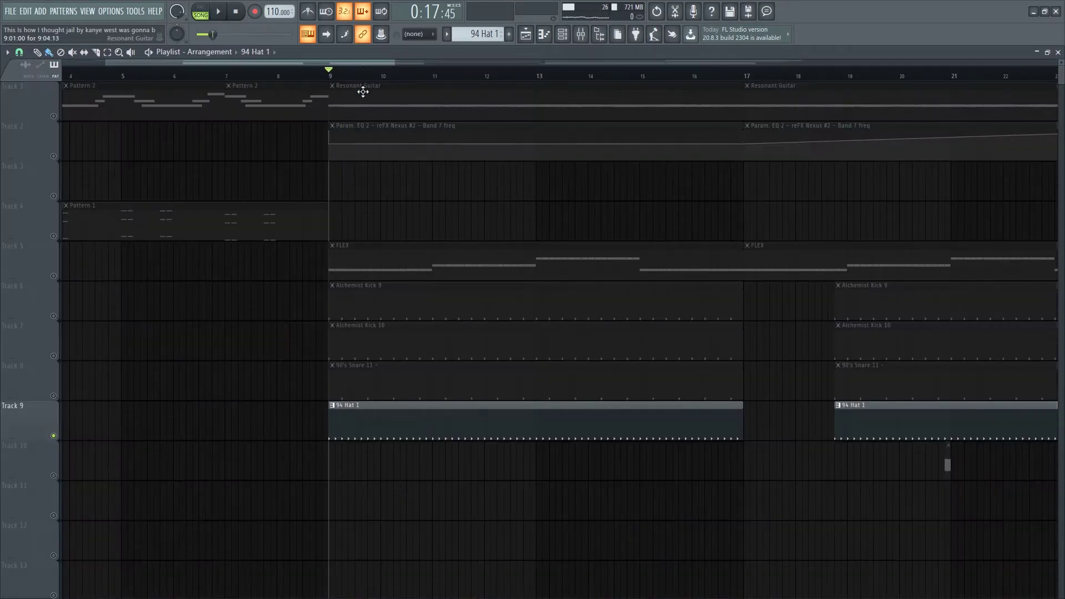
Switch the solo from Track 9 to Track 1 and play the Resonant Guitar alone from bar 9
right_click(53, 436)
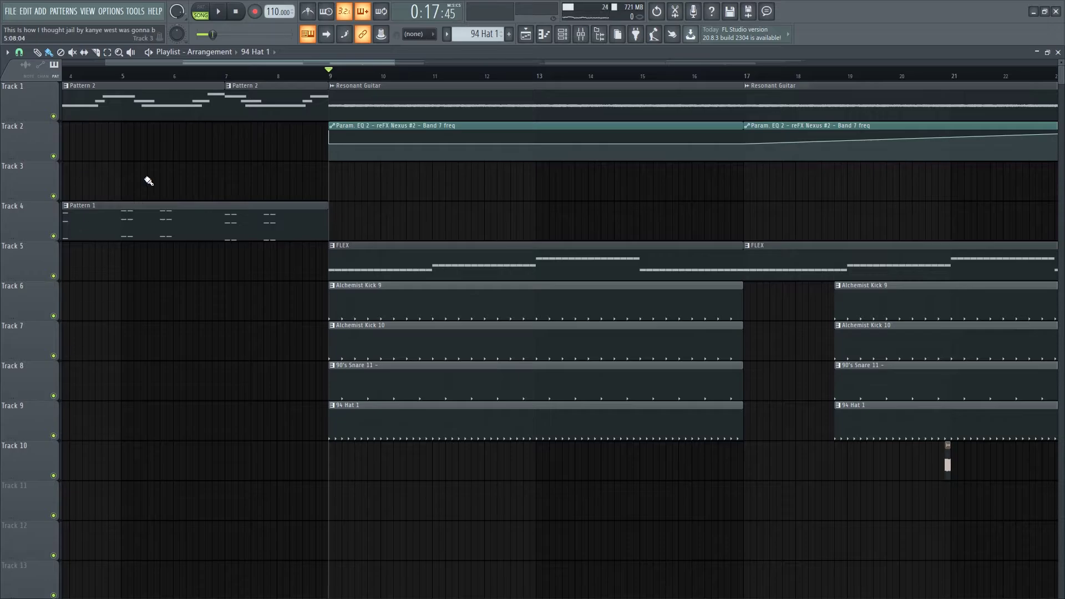
scroll(148, 181, up, 2)
scroll(601, 188, up, 3)
right_click(56, 116)
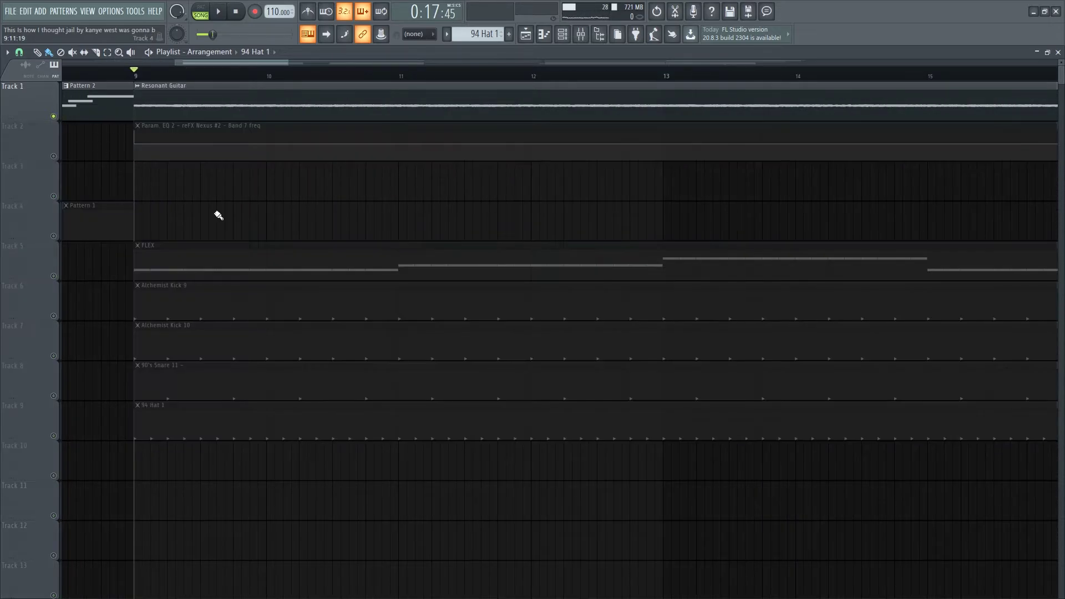
scroll(388, 215, down, 4)
key(space)
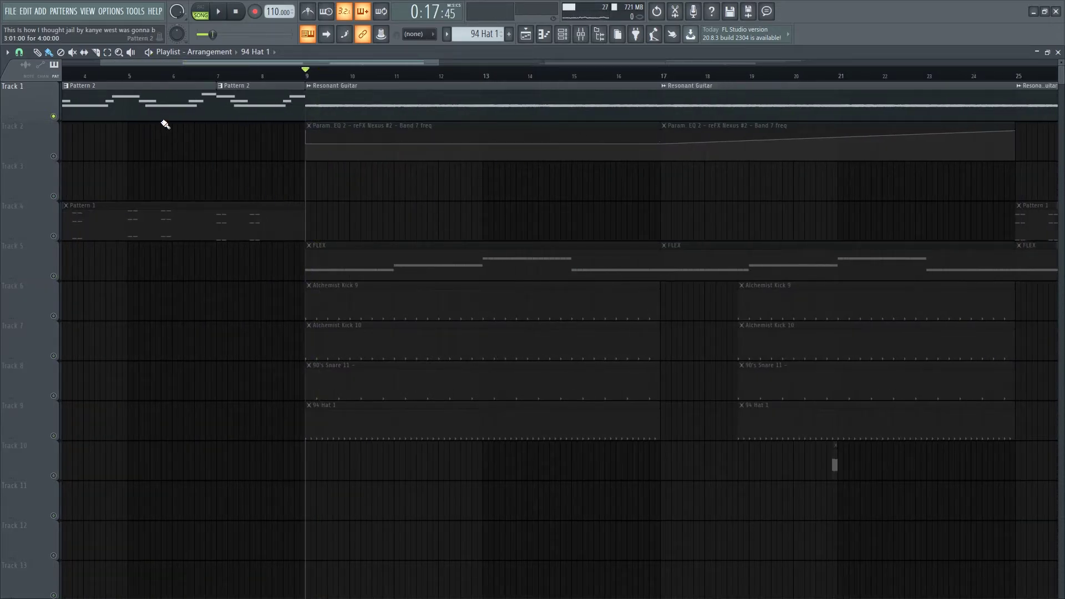
scroll(491, 219, left, 3)
scroll(621, 109, down, 1)
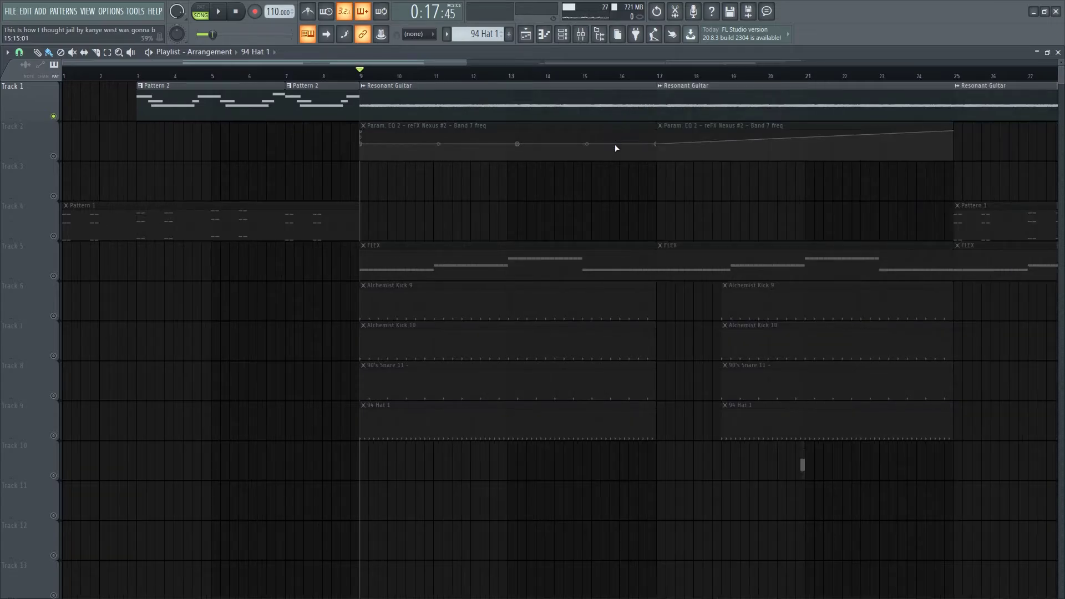
scroll(423, 170, up, 2)
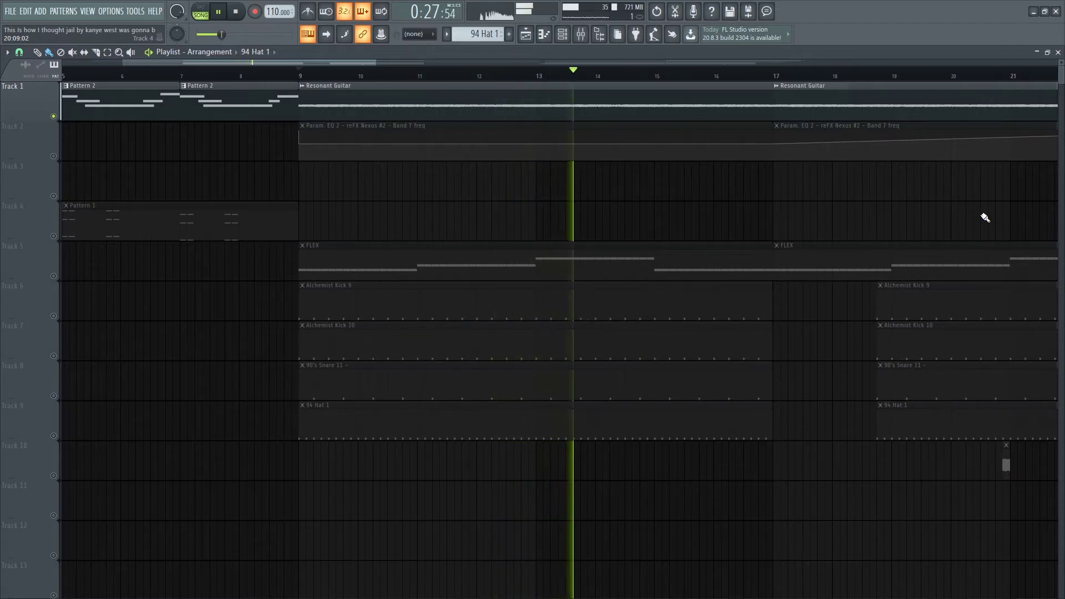
scroll(981, 220, down, 2)
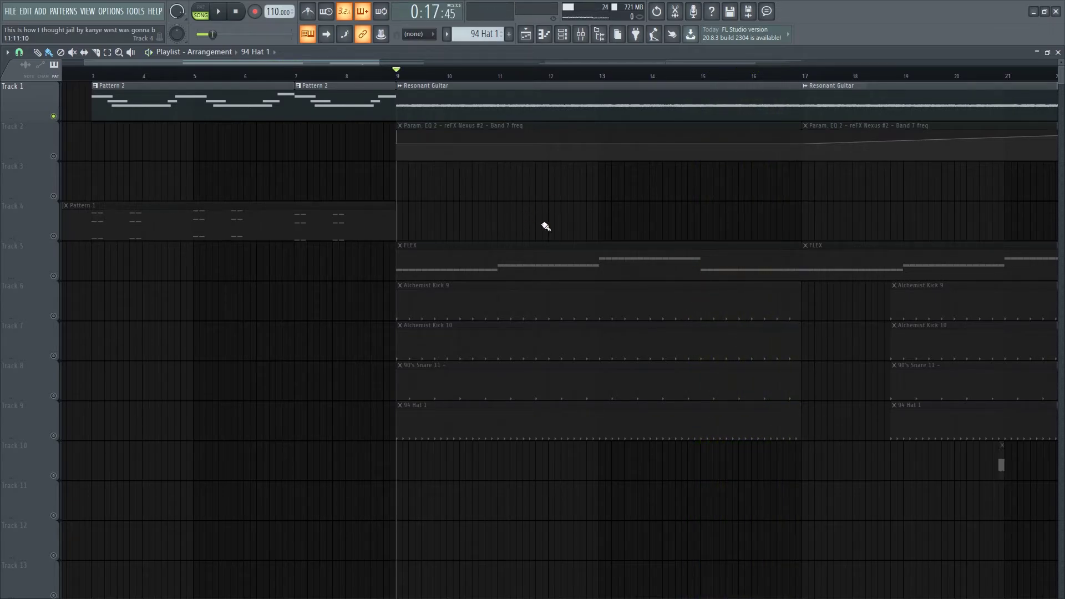
Unmute Track 2's Param. EQ 2 Band 7 freq automation and play it together with the Resonant Guitar from bar 9
scroll(183, 186, down, 2)
click(53, 157)
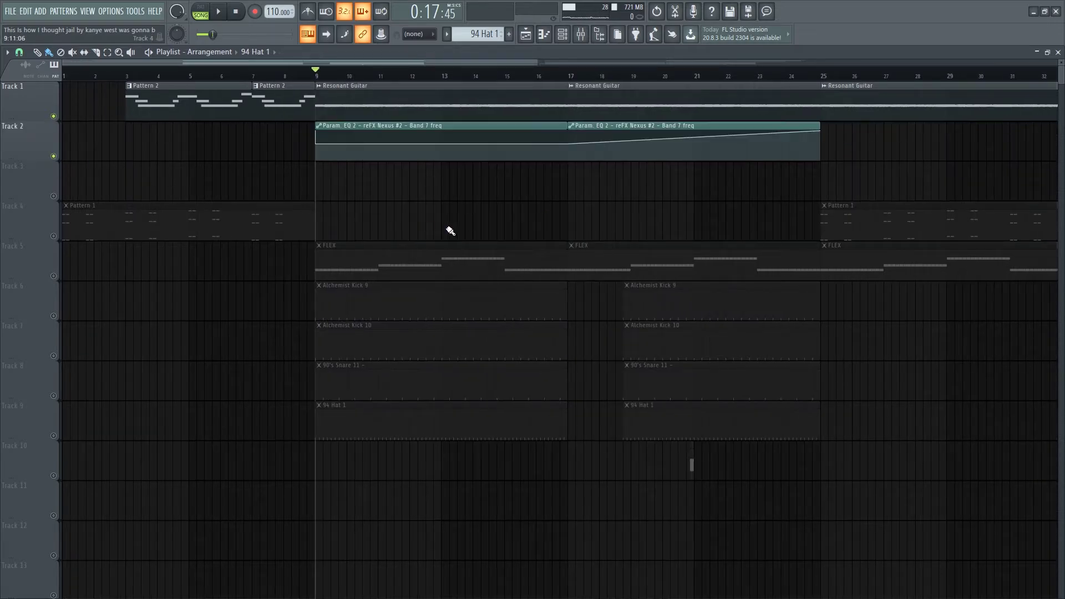
scroll(518, 233, up, 2)
scroll(294, 221, down, 3)
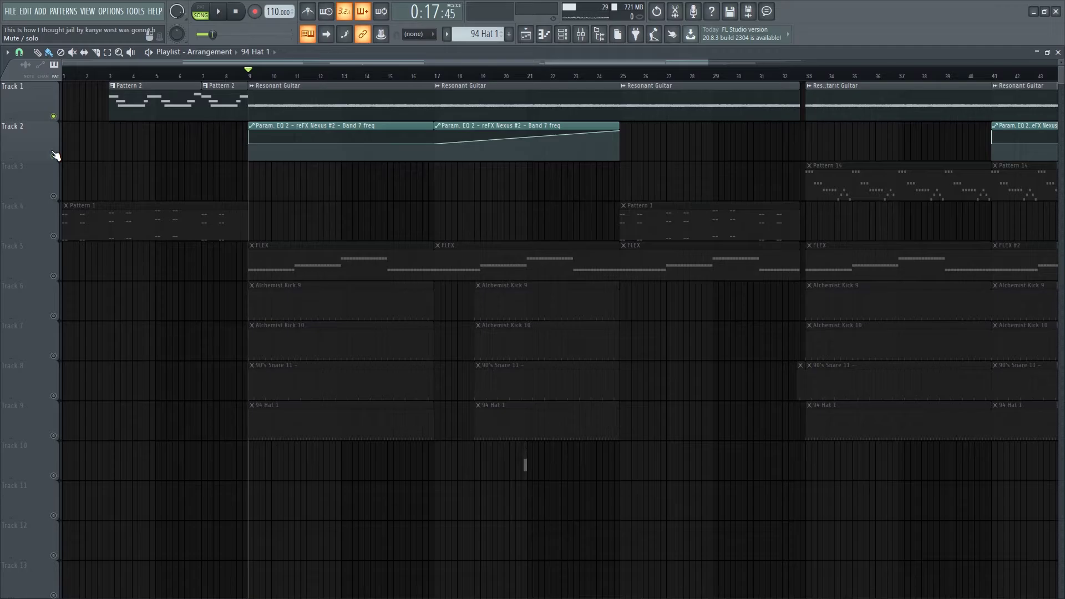
key(space)
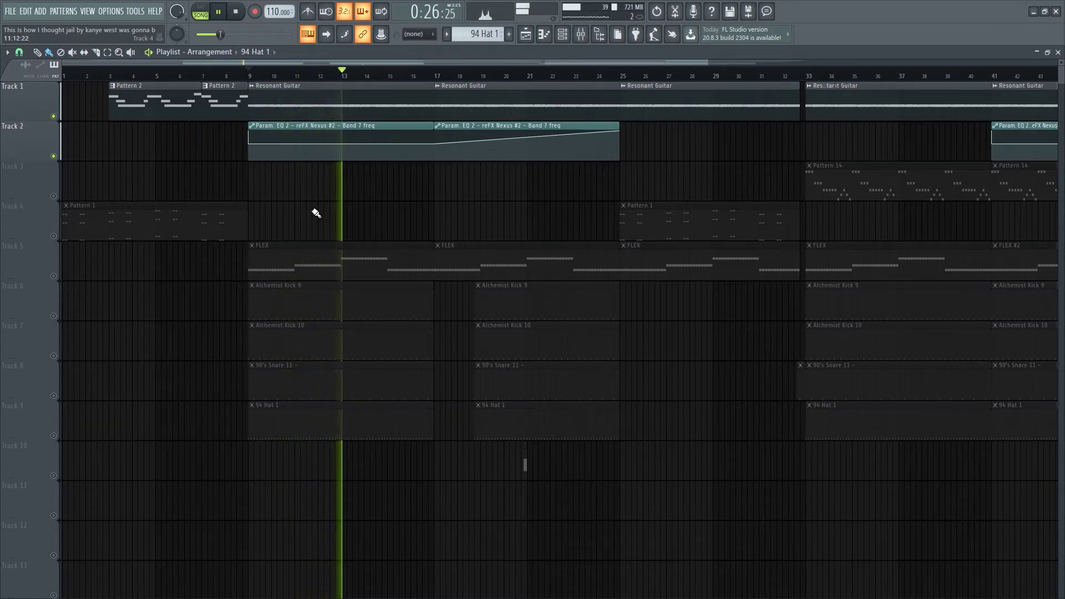
Take the tracks out of solo and play the full arrangement from bar 25
scroll(577, 173, up, 2)
drag(593, 174, 335, 116)
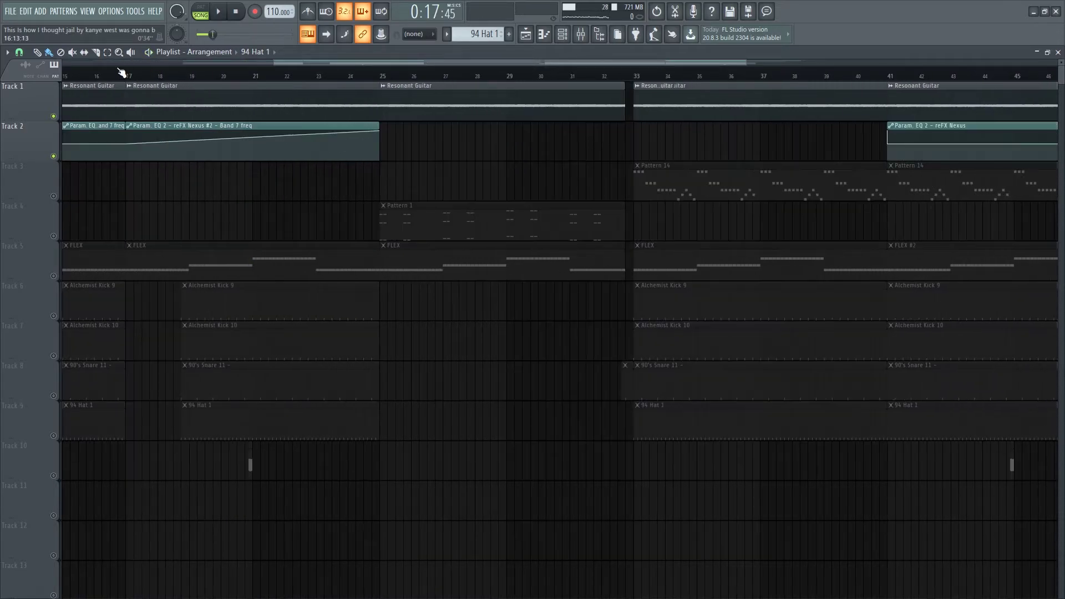
drag(125, 72, 203, 73)
ctrl+click(163, 72)
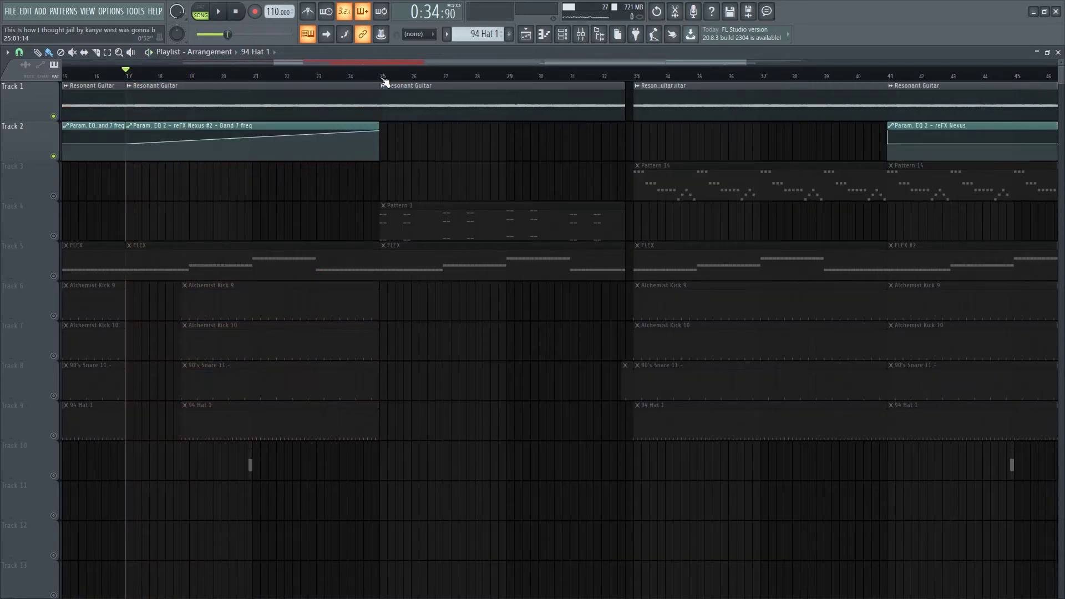
right_click(57, 115)
right_click(57, 115)
key(space)
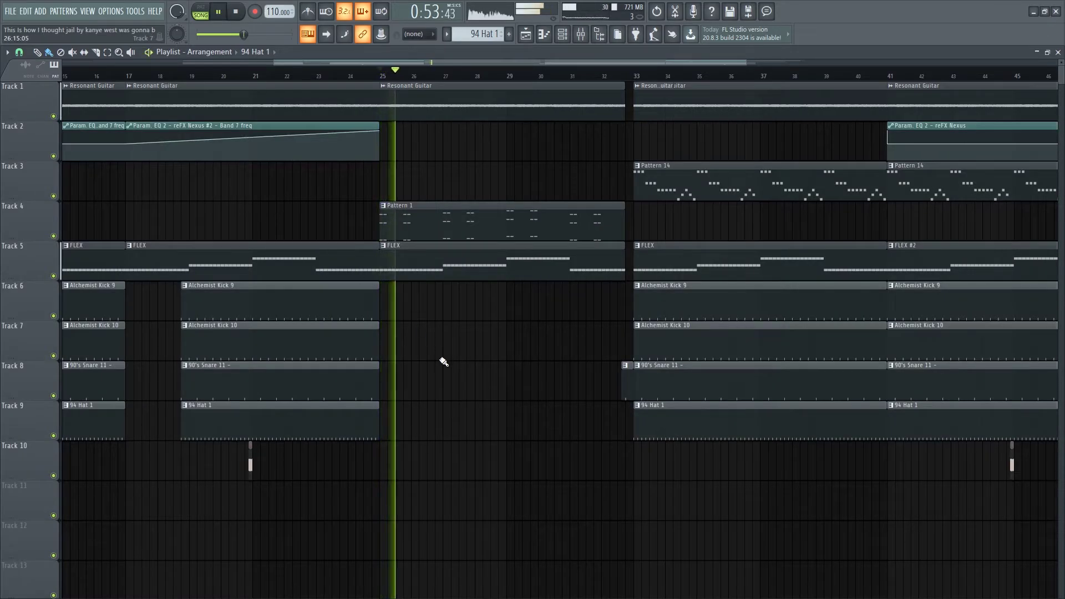
Replay the drumless section from bar 25, where Pattern 1 plays with the Resonant Guitar and FLEX bass
key(space)
scroll(442, 345, down, 2)
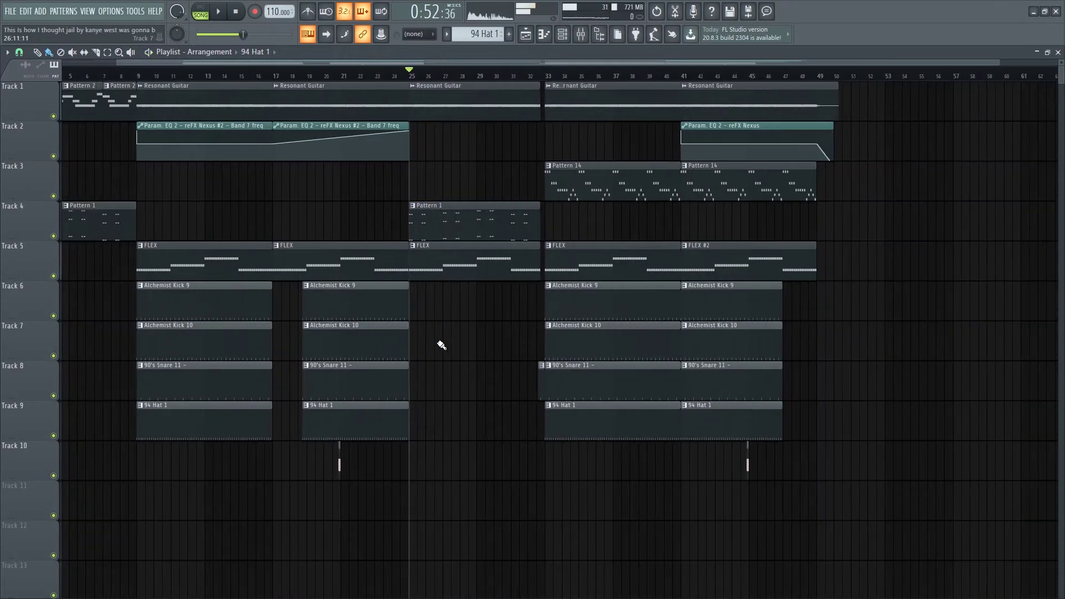
scroll(397, 292, up, 2)
scroll(447, 269, up, 2)
key(space)
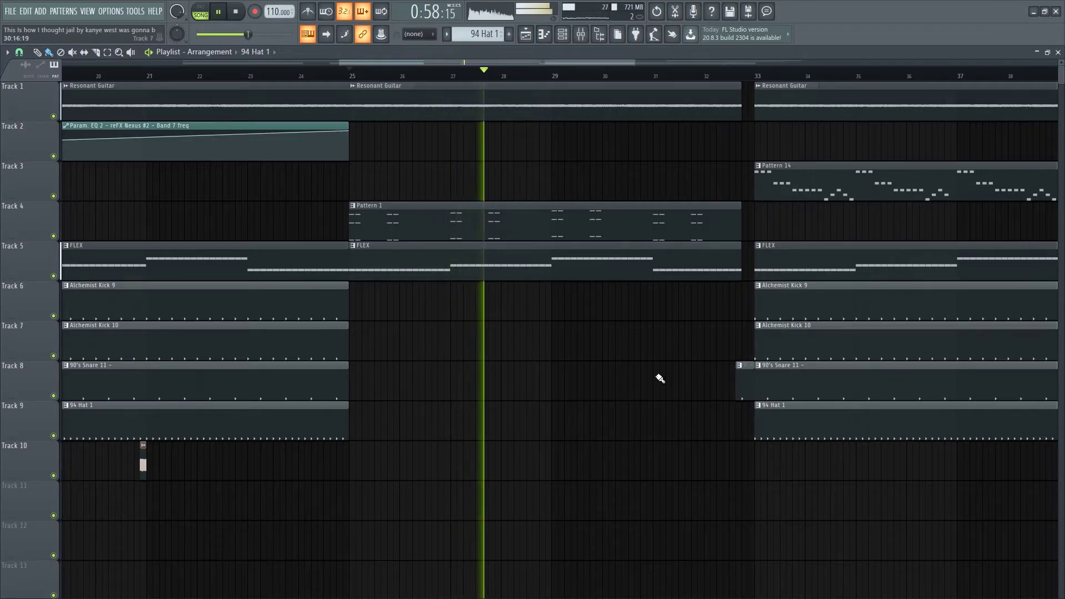
key(space)
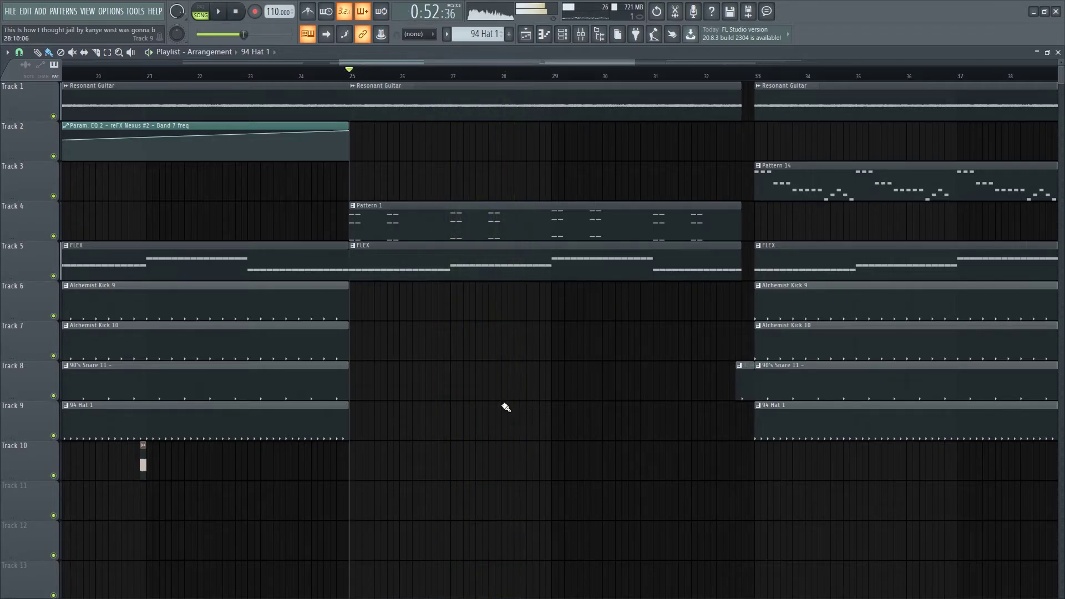
Select the first Lofi_Oh1 #2 clip on Track 10 and play the arrangement from about bar 20 to hear it
scroll(808, 403, left, 5)
scroll(449, 460, up, 2)
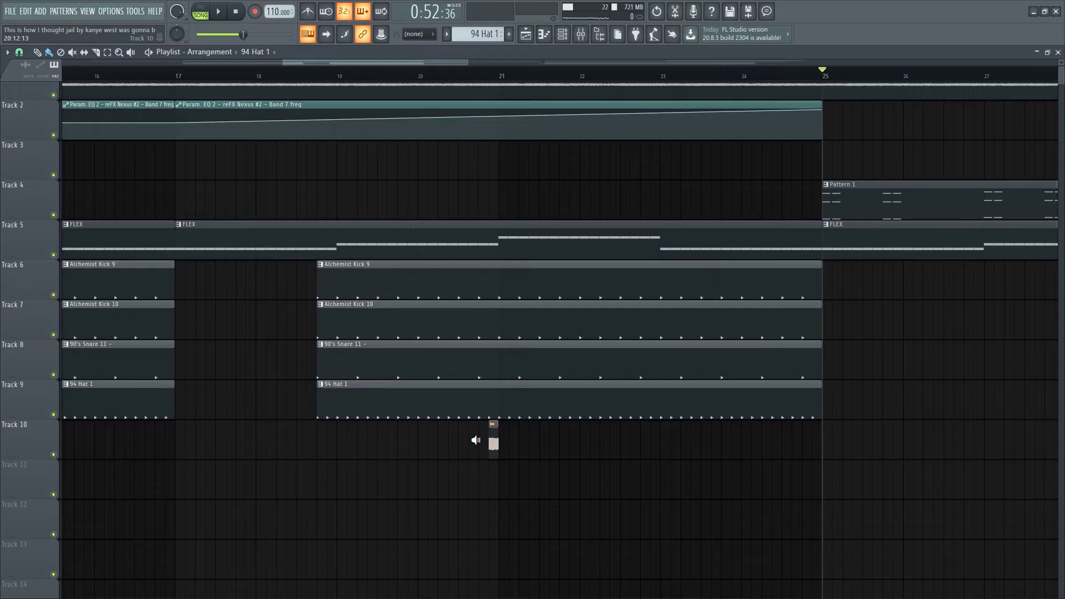
click(493, 443)
click(425, 76)
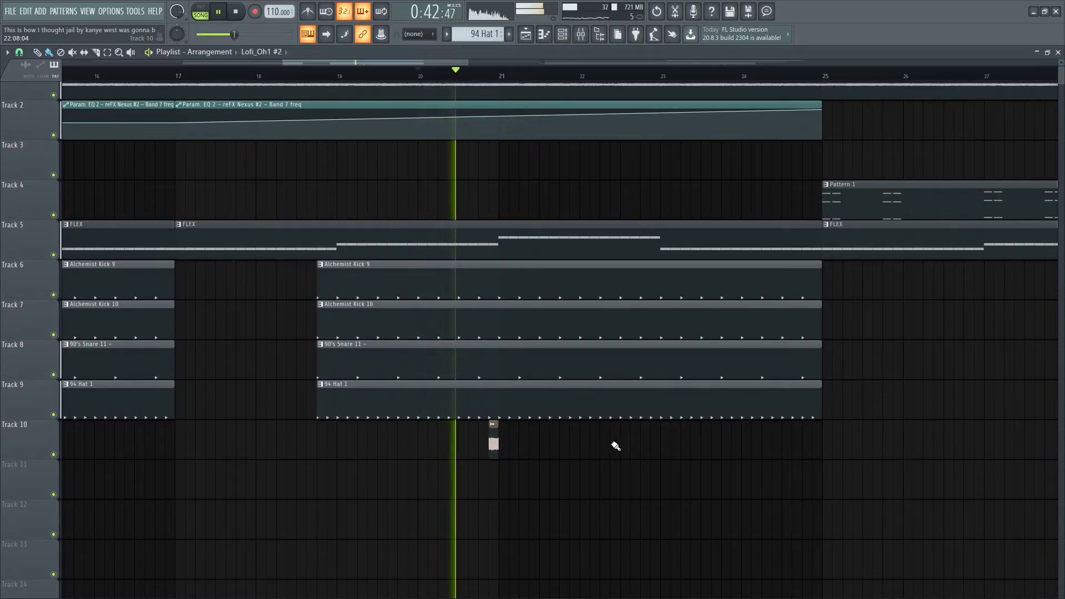
key(space)
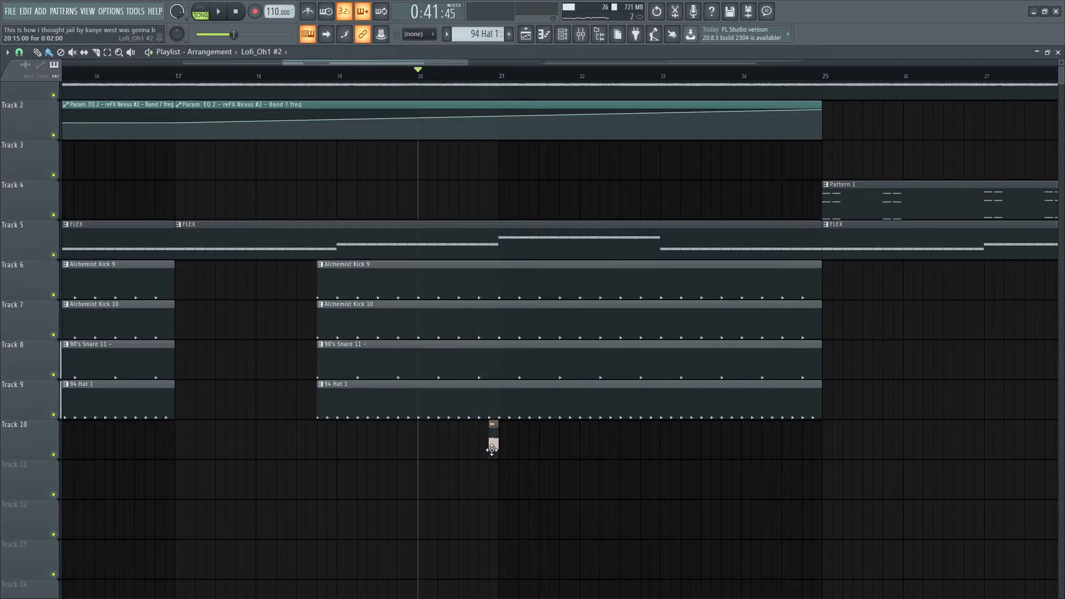
Check the level and effect slots of the Lofi_Oh1 #2 mixer insert before returning to the playlist
scroll(493, 233, down, 2)
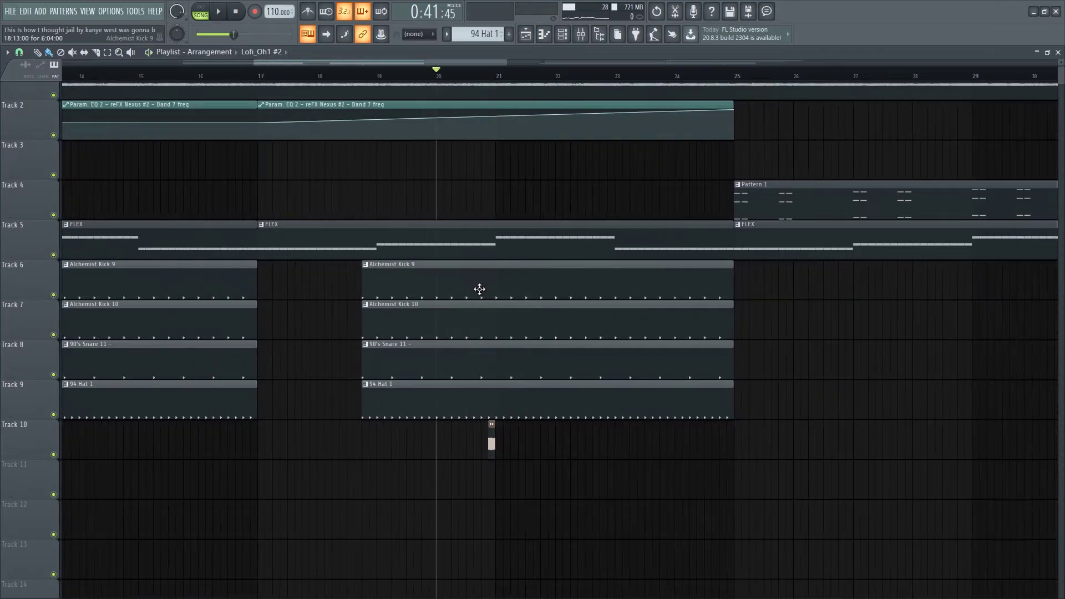
scroll(486, 311, up, 4)
scroll(453, 229, down, 3)
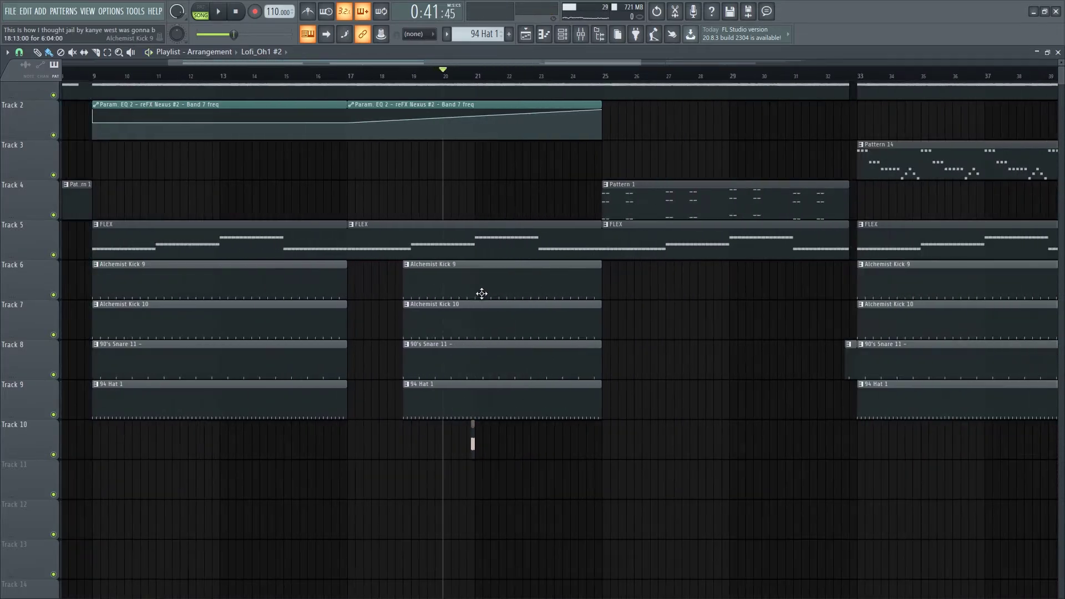
click(587, 36)
click(381, 135)
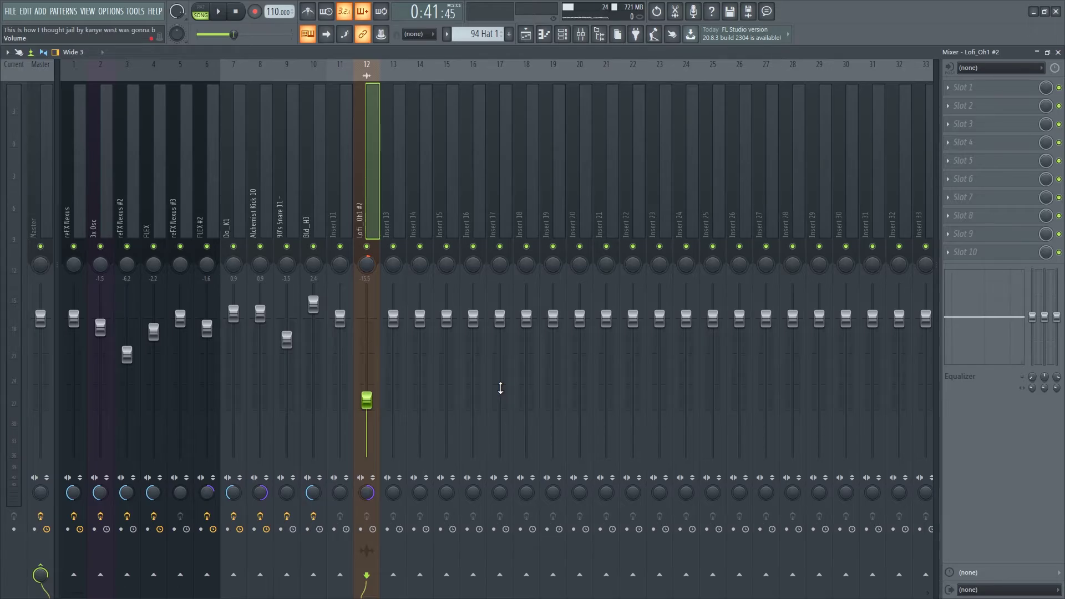
click(1058, 51)
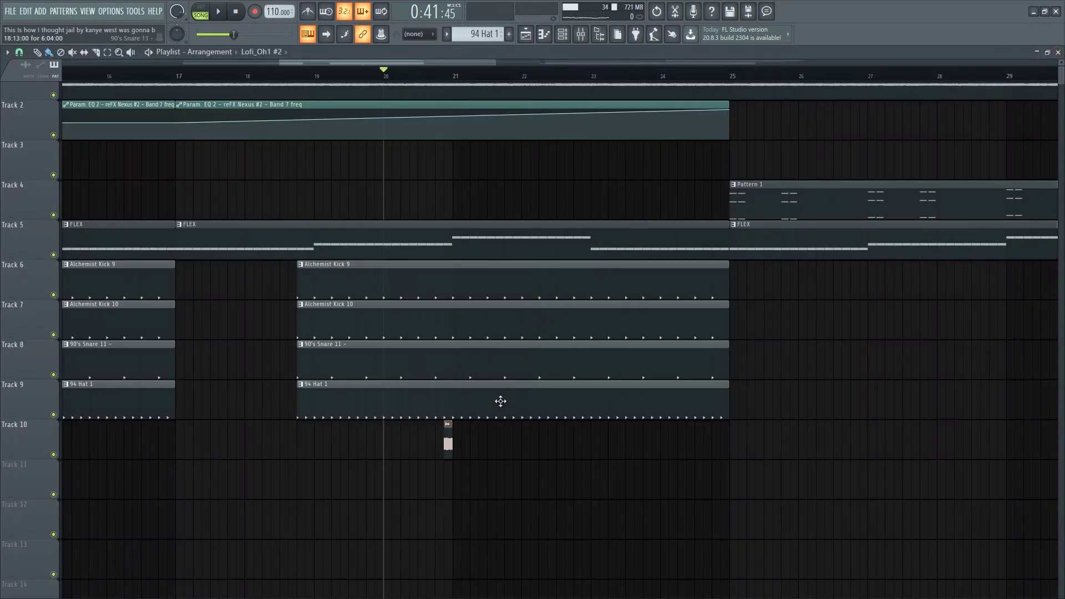
Play the arrangement from bar 31 through the transition into the section starting at bar 33
scroll(567, 251, down, 1)
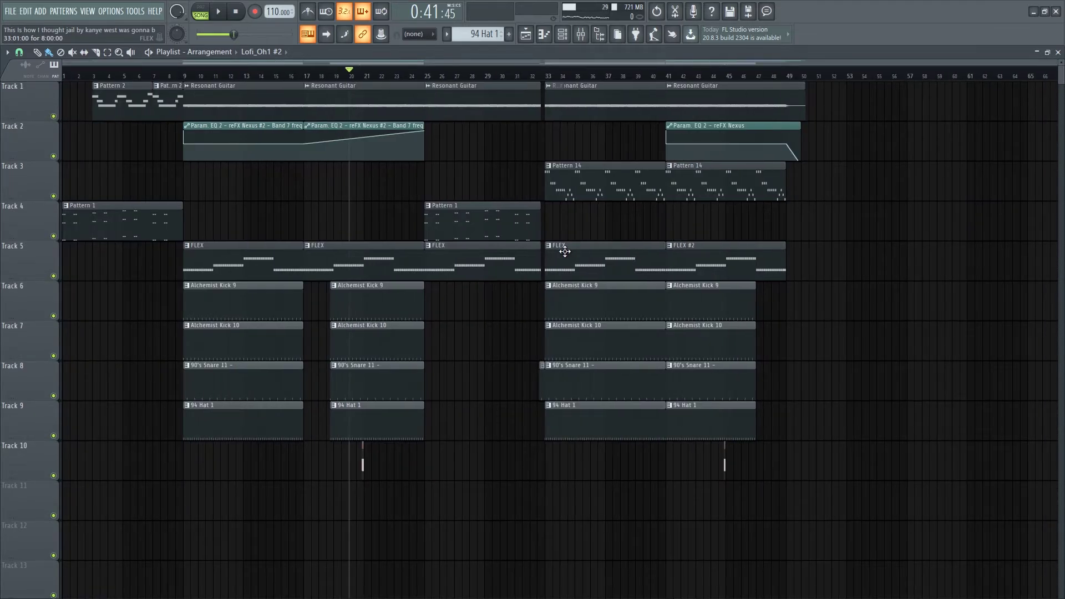
scroll(512, 253, up, 4)
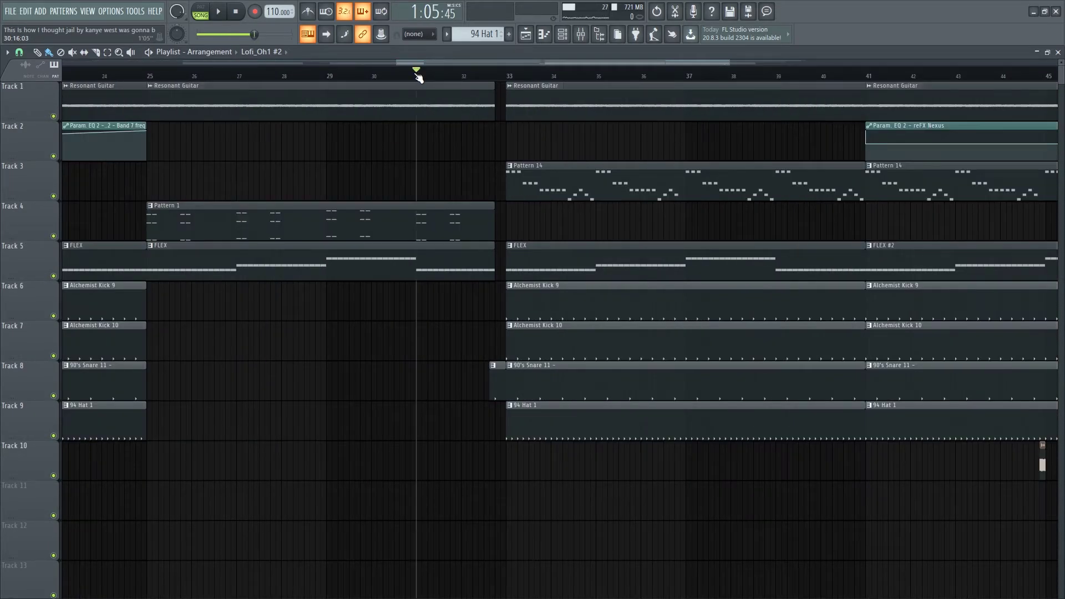
scroll(418, 77, up, 2)
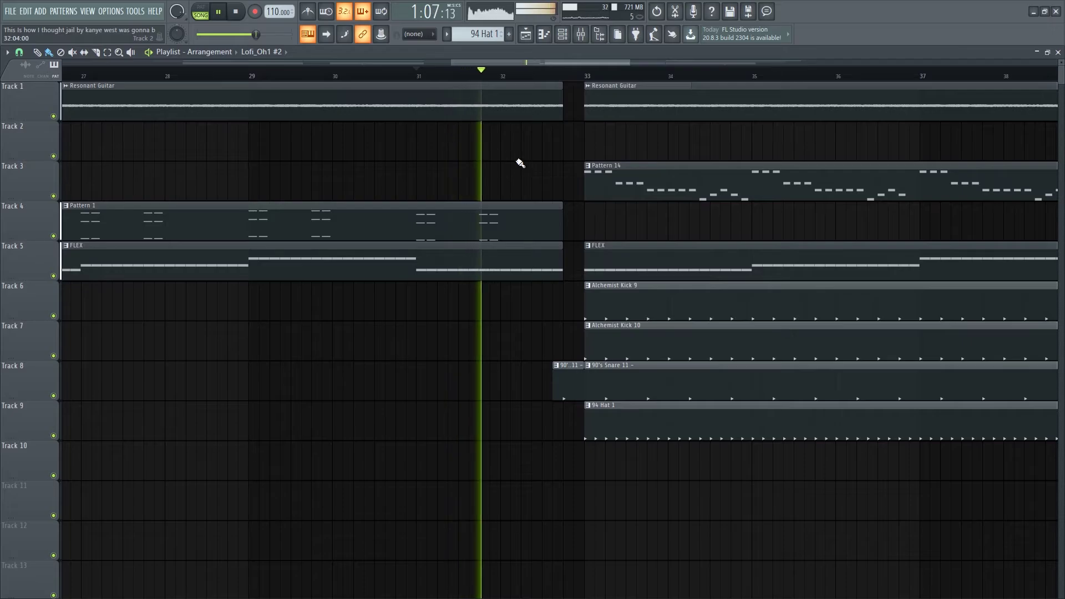
scroll(578, 73, up, 2)
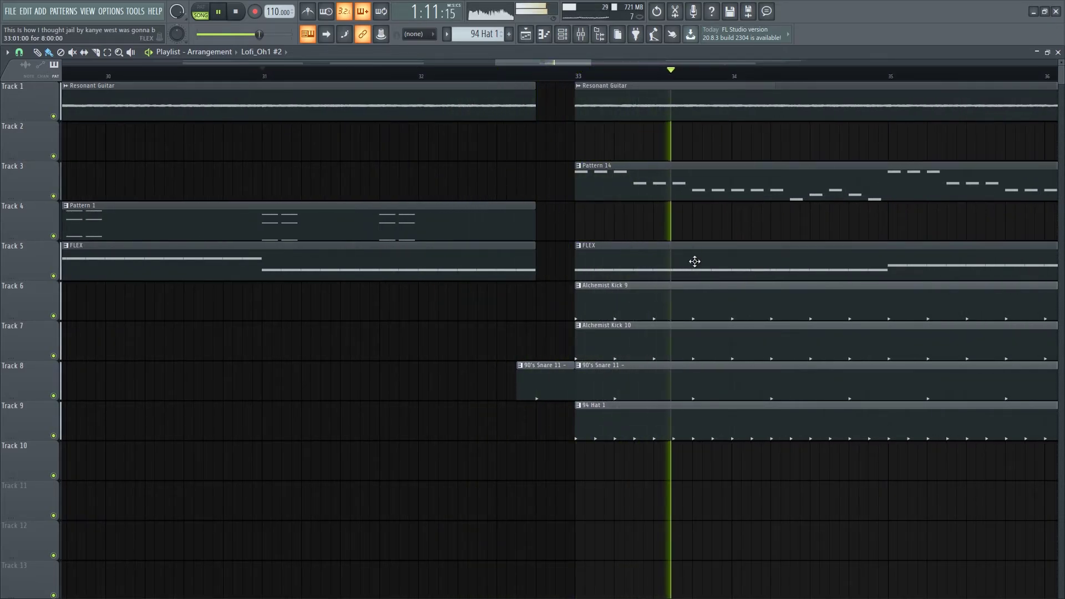
drag(582, 388, 339, 433)
scroll(340, 433, down, 4)
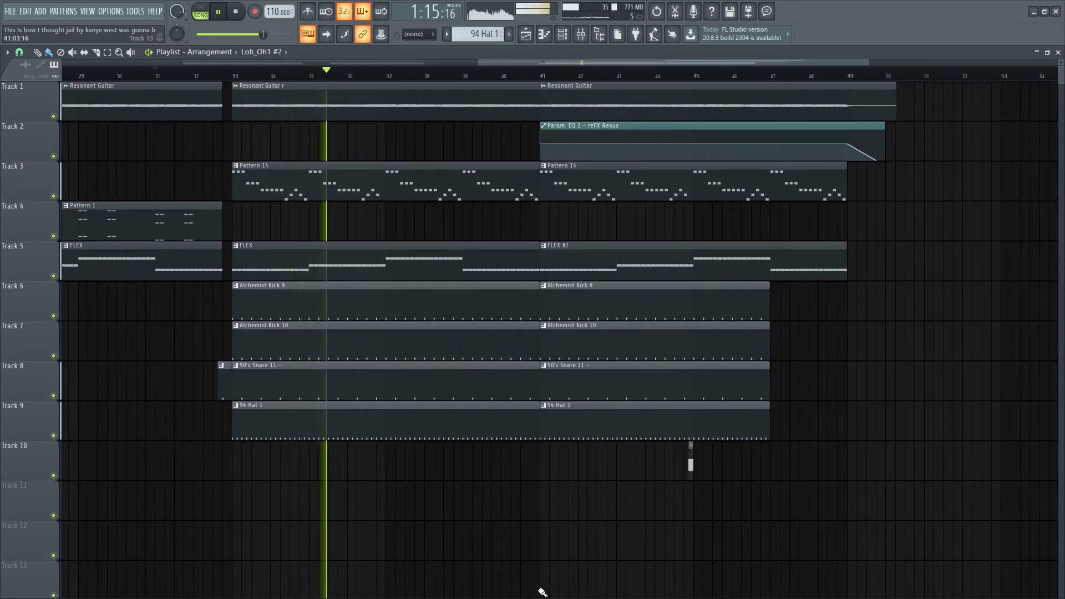
key(space)
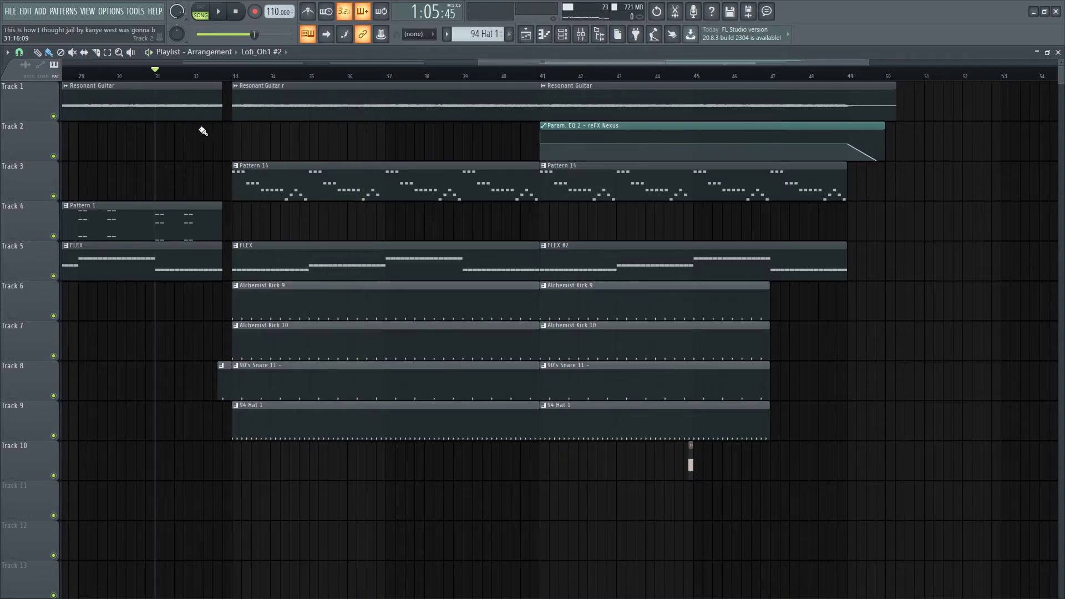
Solo Track 3 and play Pattern 14 alone from bar 33
scroll(286, 156, up, 3)
drag(301, 157, 376, 212)
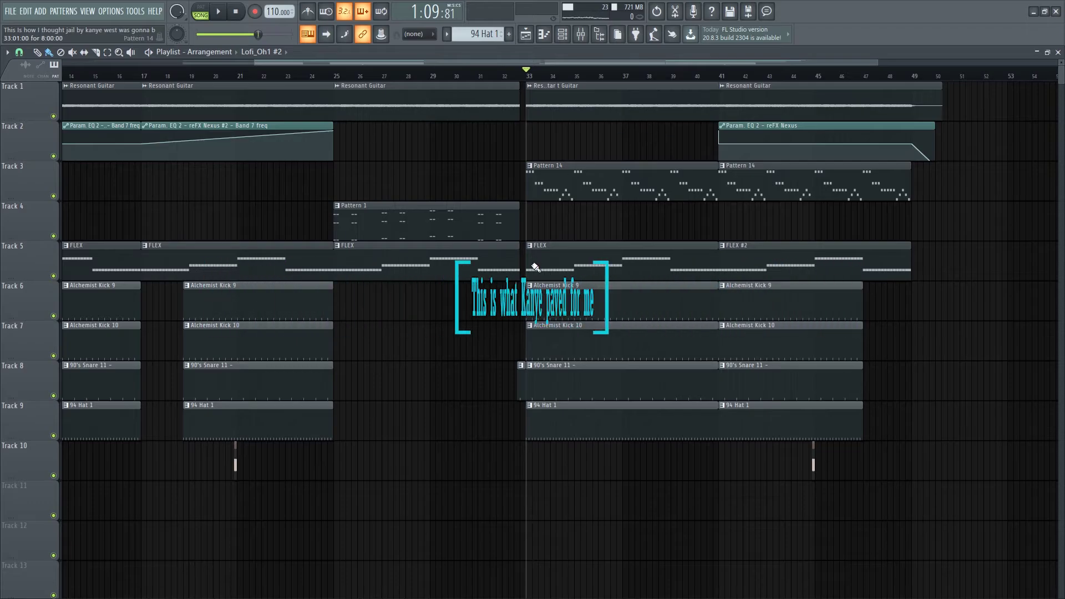
scroll(656, 267, down, 3)
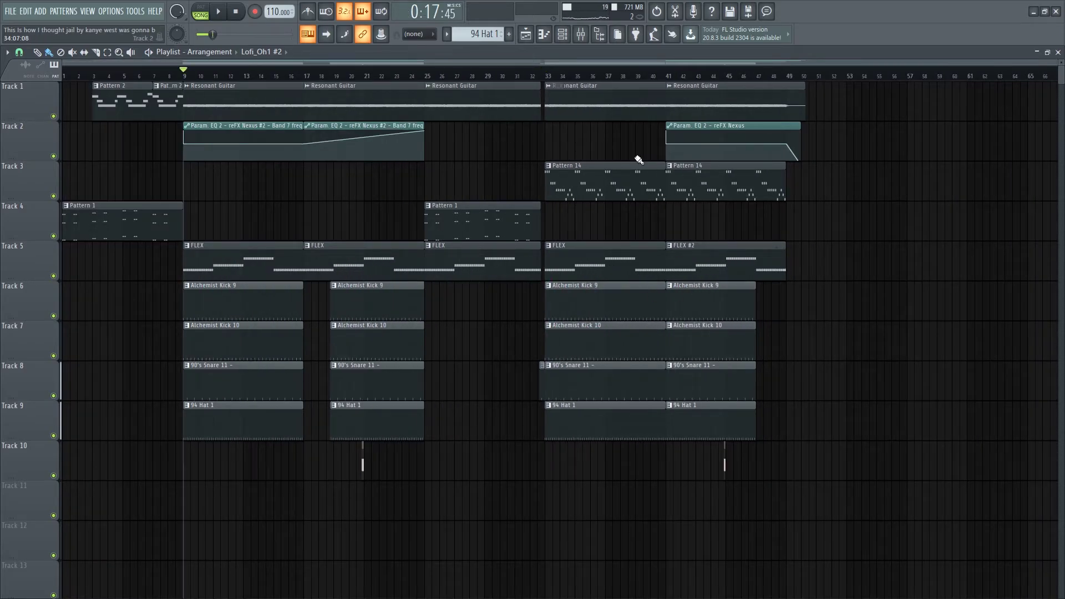
scroll(721, 263, up, 3)
scroll(723, 264, down, 2)
scroll(887, 309, up, 3)
drag(803, 279, 433, 302)
scroll(245, 175, up, 1)
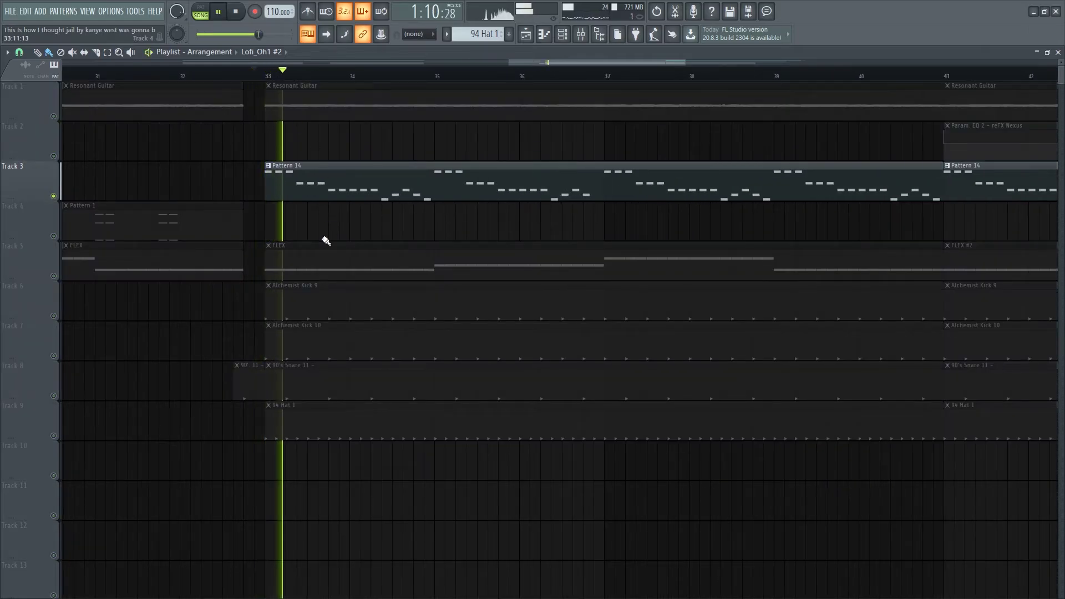
Take Track 3 out of solo and select its first Pattern 14 clip
drag(409, 243, 583, 241)
scroll(549, 243, down, 3)
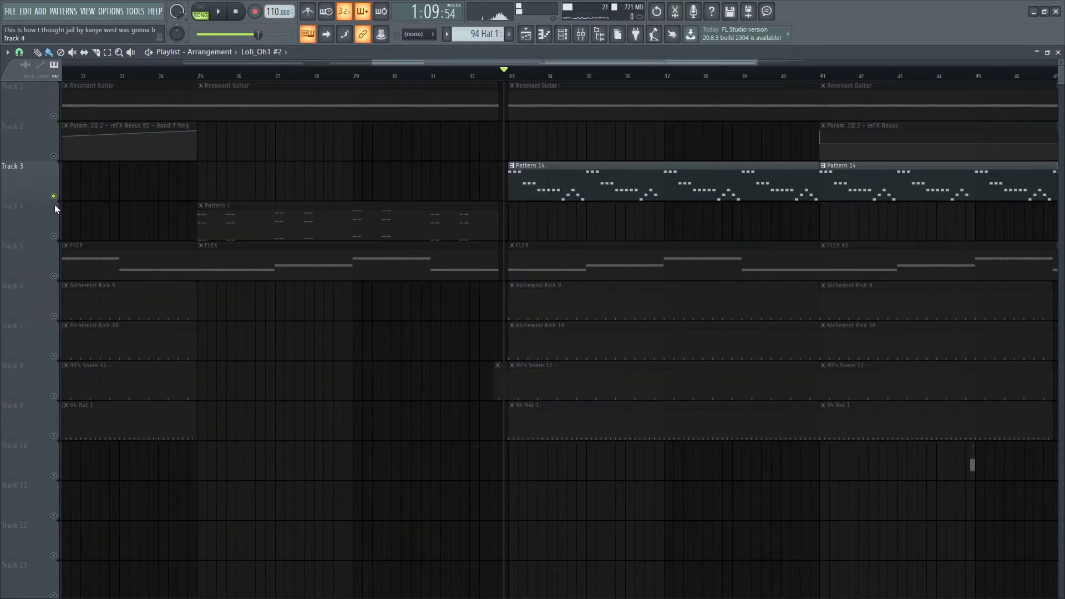
right_click(54, 197)
alt+right_click(532, 177)
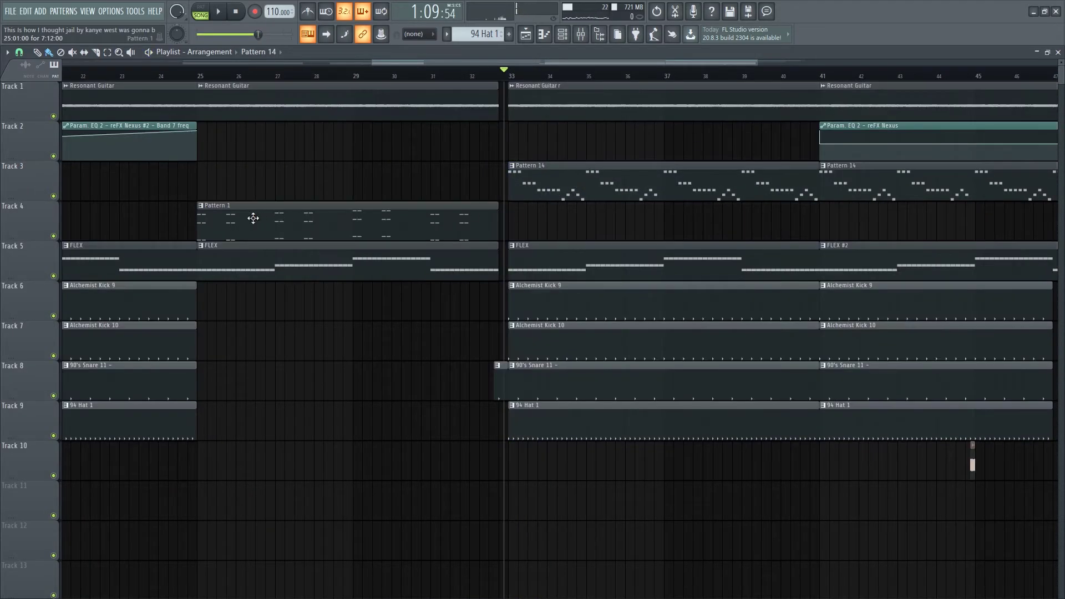
Open Pattern 1 from the playlist and examine the reFX Nexus notes in the piano roll before returning to the arrangement
double_click(253, 218)
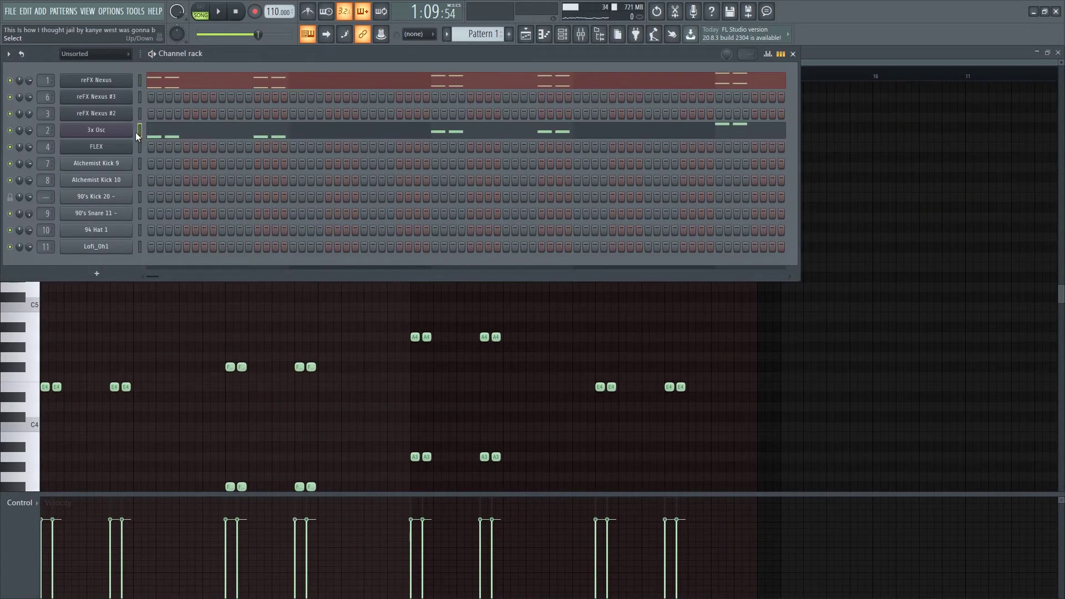
click(888, 238)
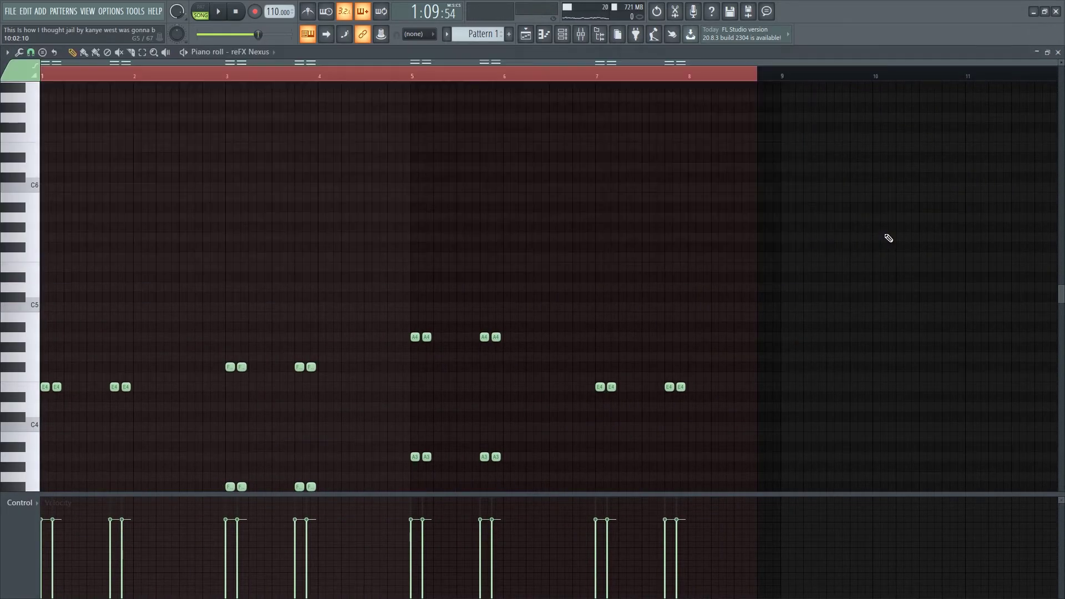
scroll(148, 232, down, 5)
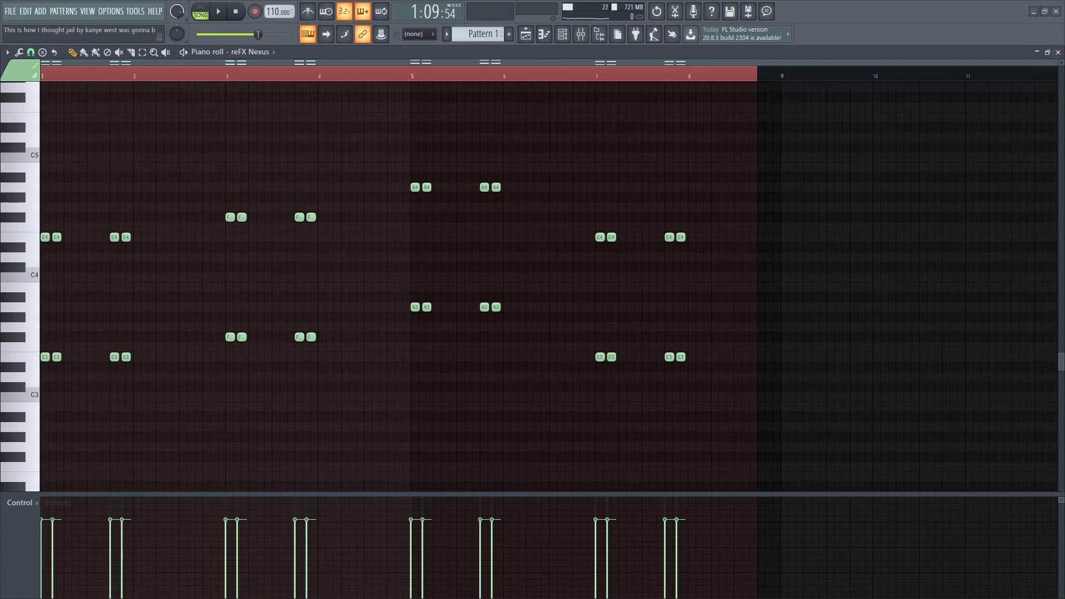
click(1058, 52)
right_click(565, 430)
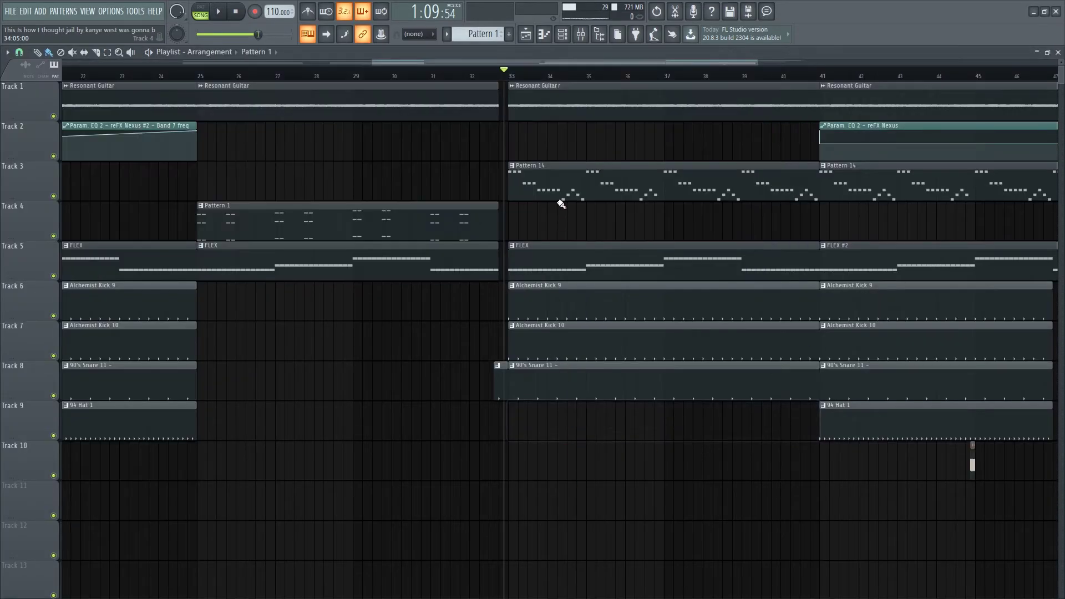
key(ctrl+z)
Open Pattern 14 in the piano roll and examine its reFX Nexus #3 notes before returning to the playlist
double_click(558, 206)
drag(763, 265, 815, 303)
drag(814, 302, 854, 471)
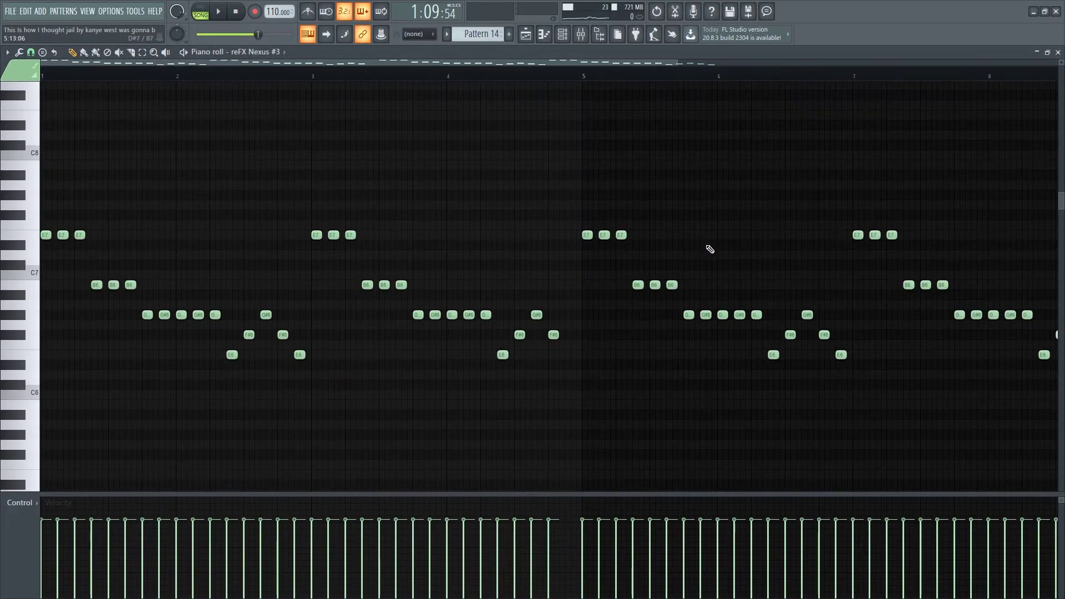
scroll(707, 238, up, 3)
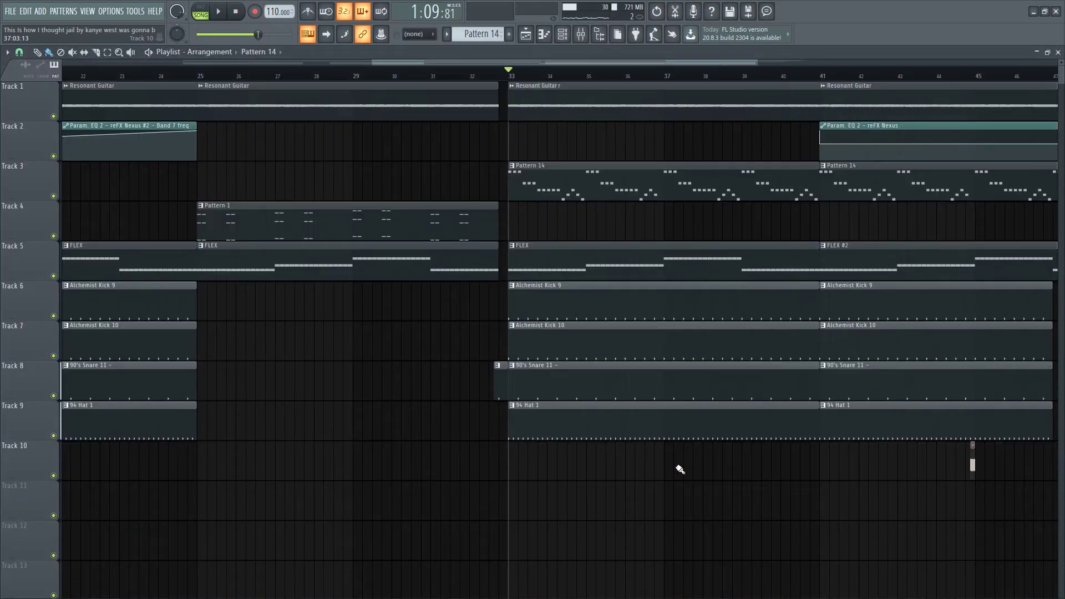
scroll(661, 472, up, 3)
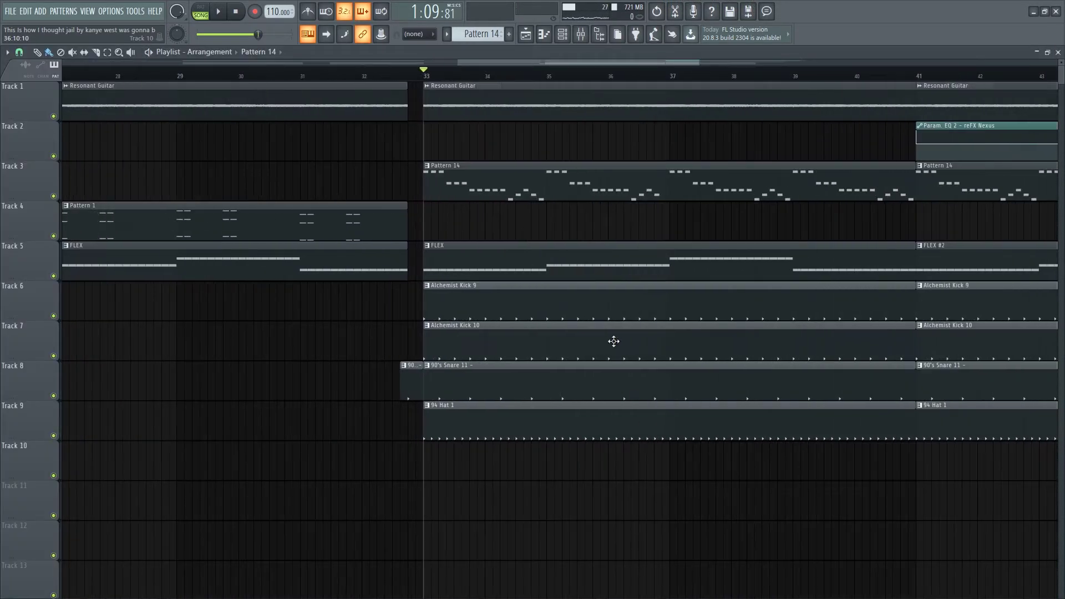
Inspect the Fruity parametric EQ 2 curve on the FLEX #2 mixer insert during playback from bar 33
click(581, 35)
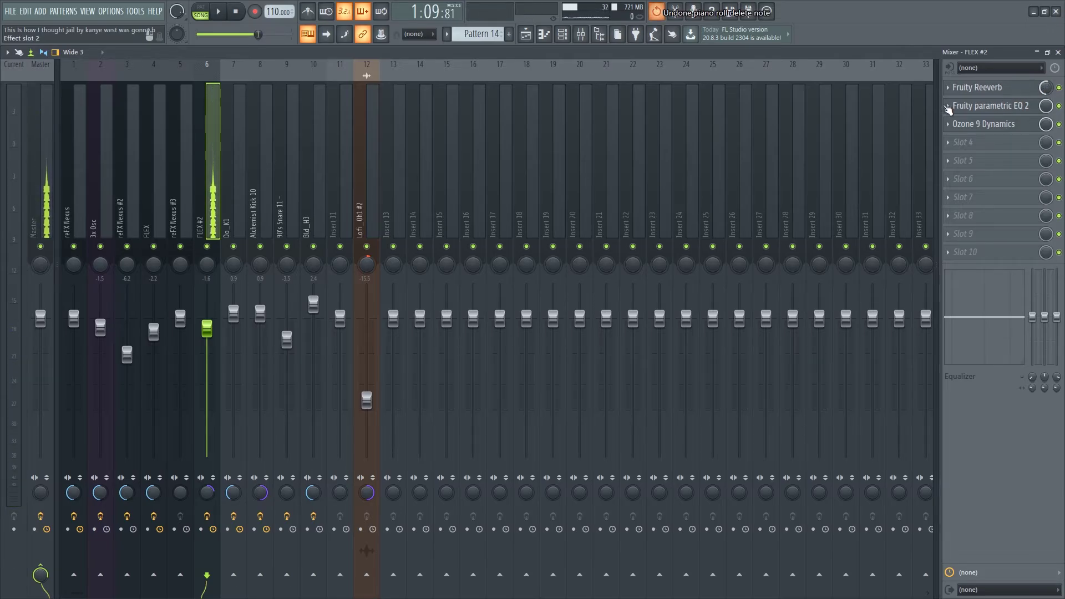
click(949, 105)
click(971, 106)
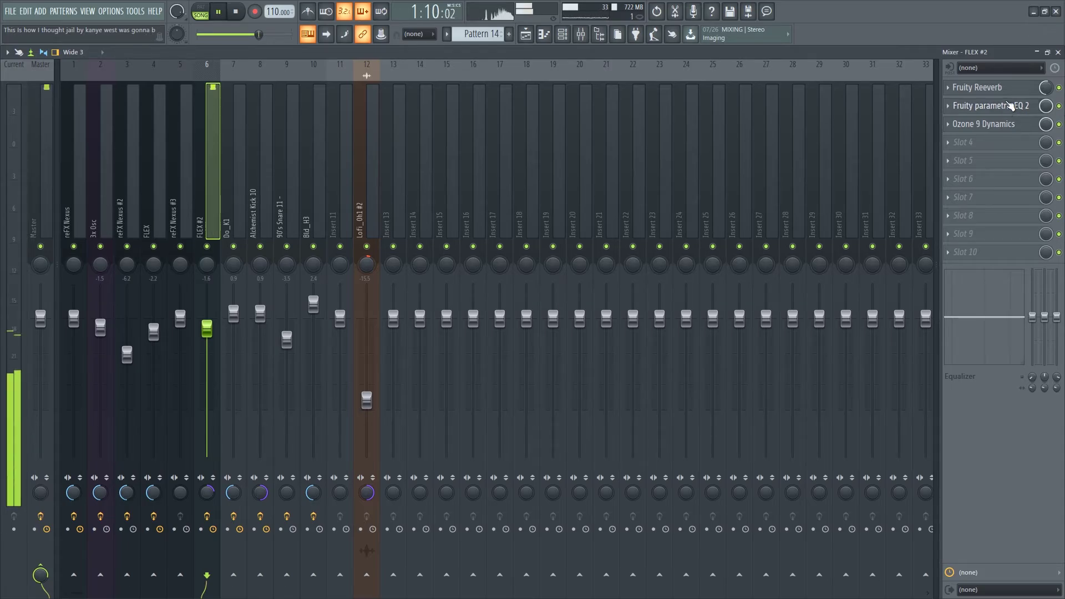
click(1004, 109)
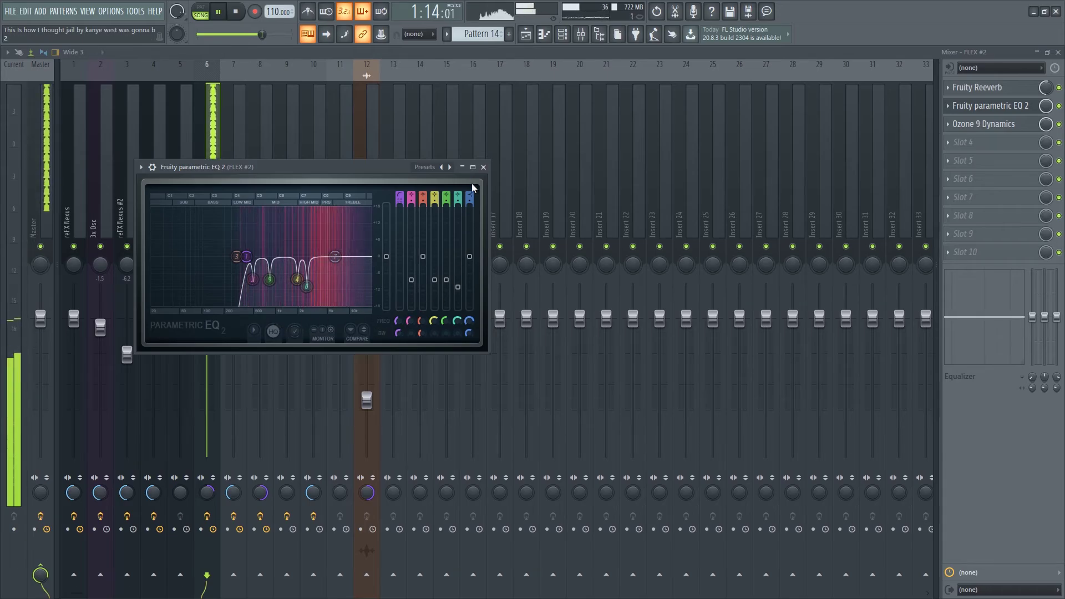
click(484, 166)
Inspect the Ozone 9 Dynamics compression on the FLEX #2 insert while playing from bar 33
key(space)
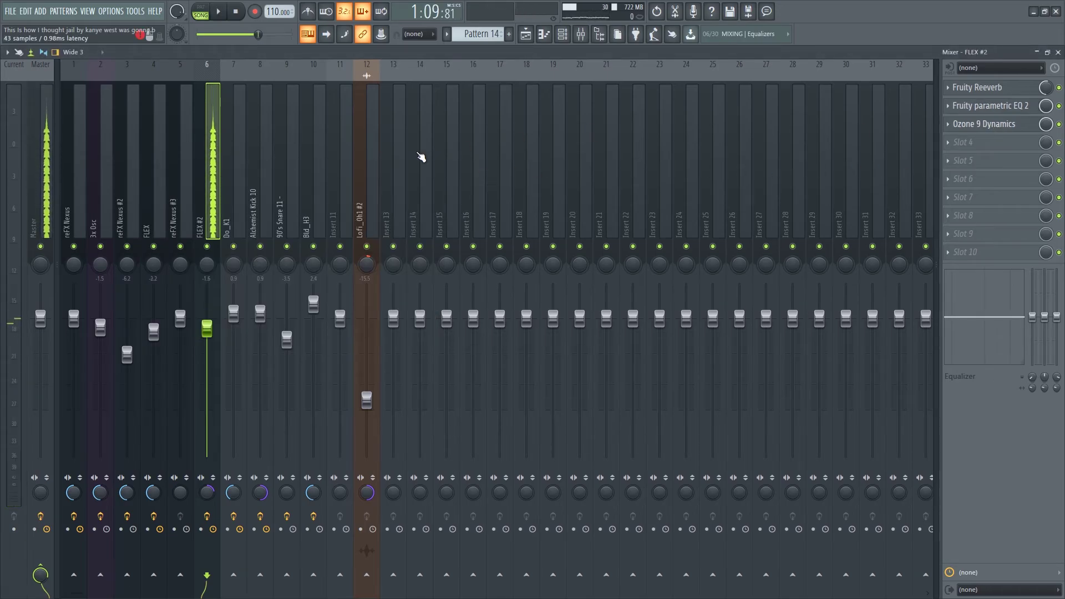
drag(523, 179, 632, 157)
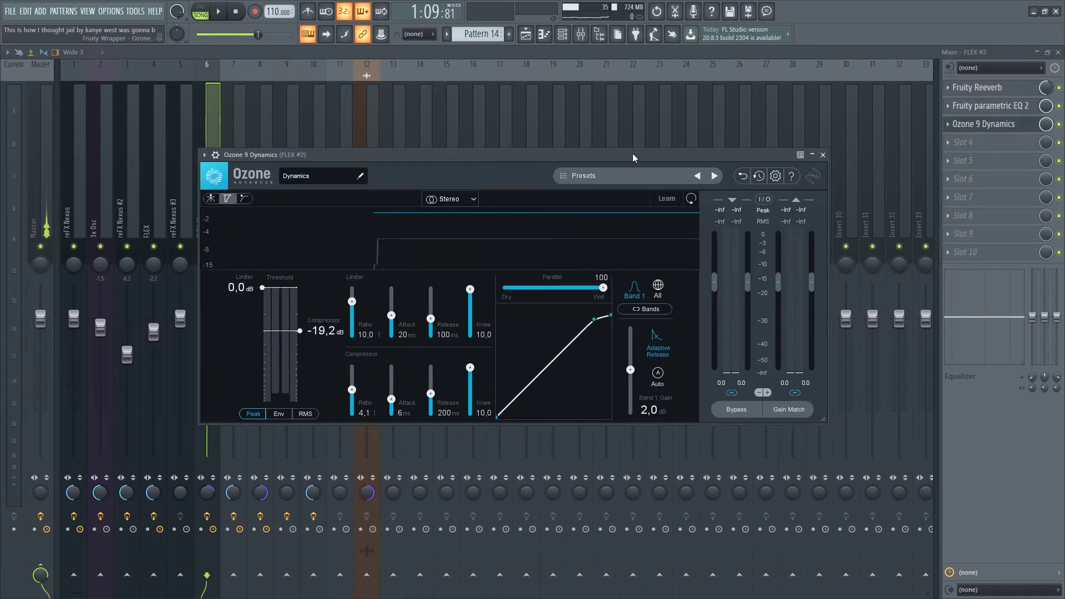
key(space)
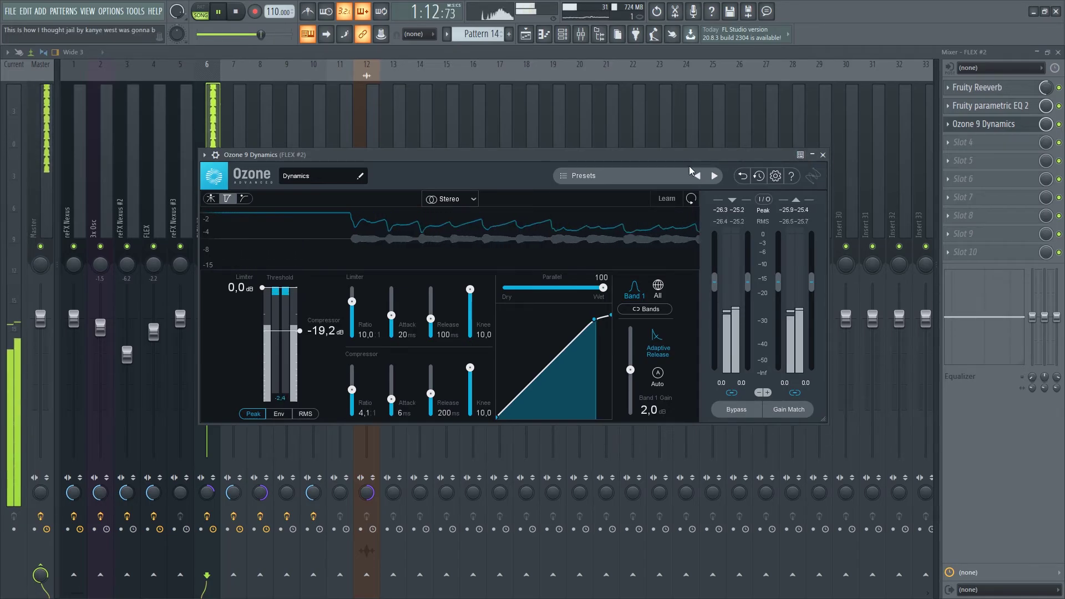
key(space)
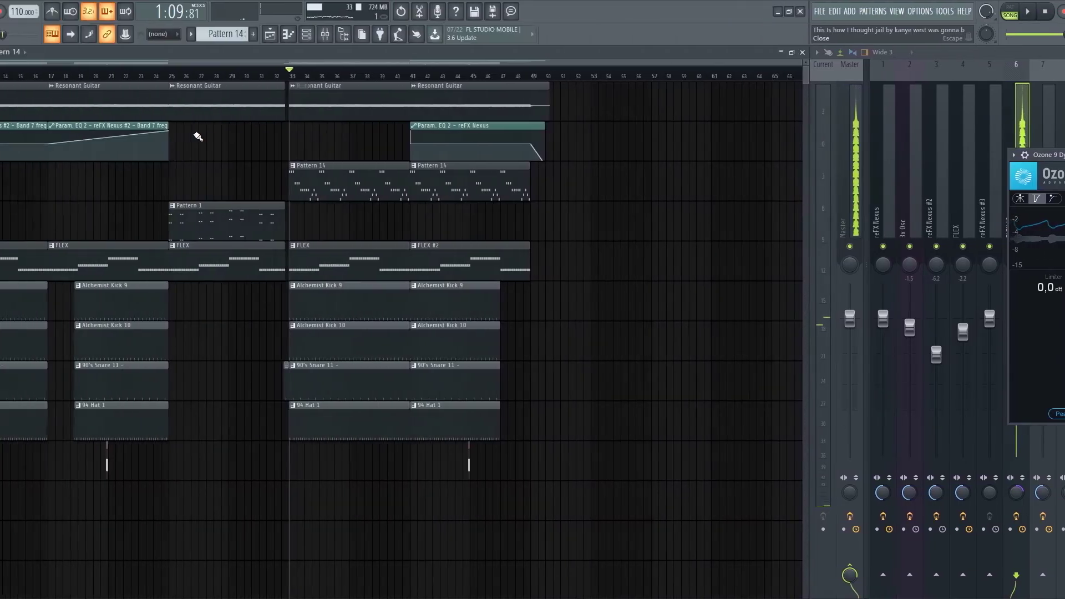